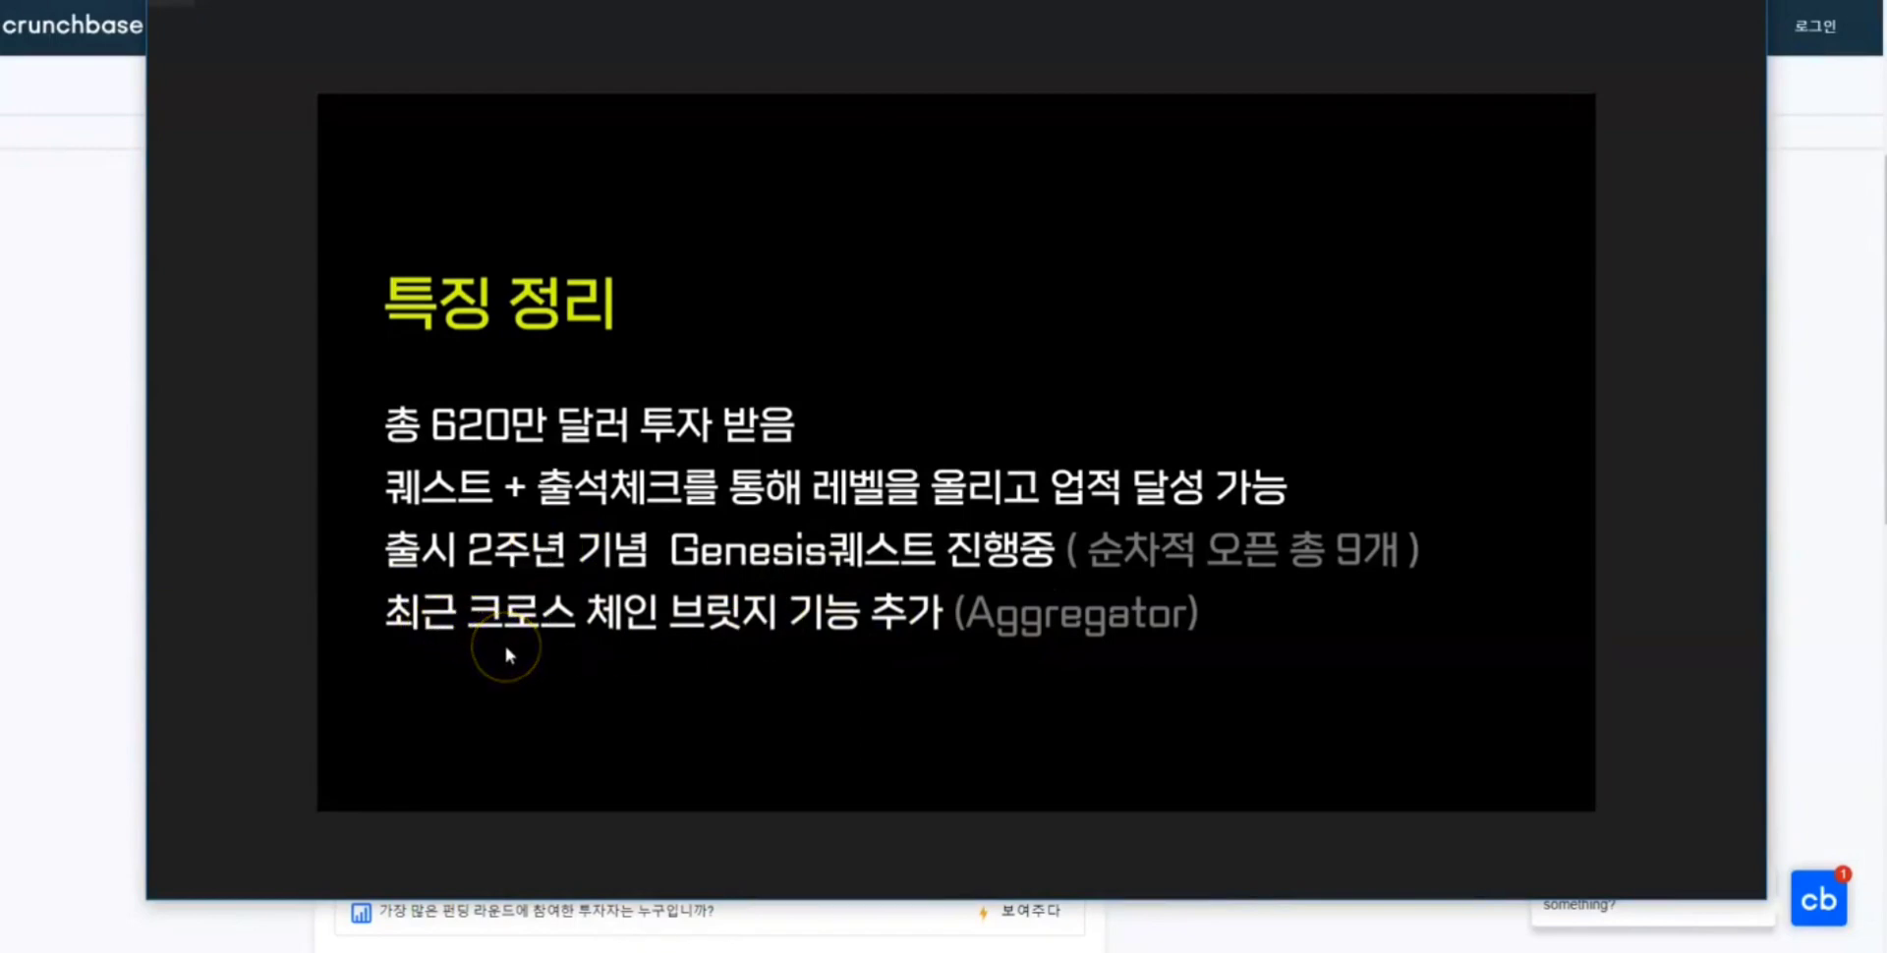
- Advance through the slide images on the platform's features, cross-chain bridges and aggregators, and the Layer3 tweets
key("Right")
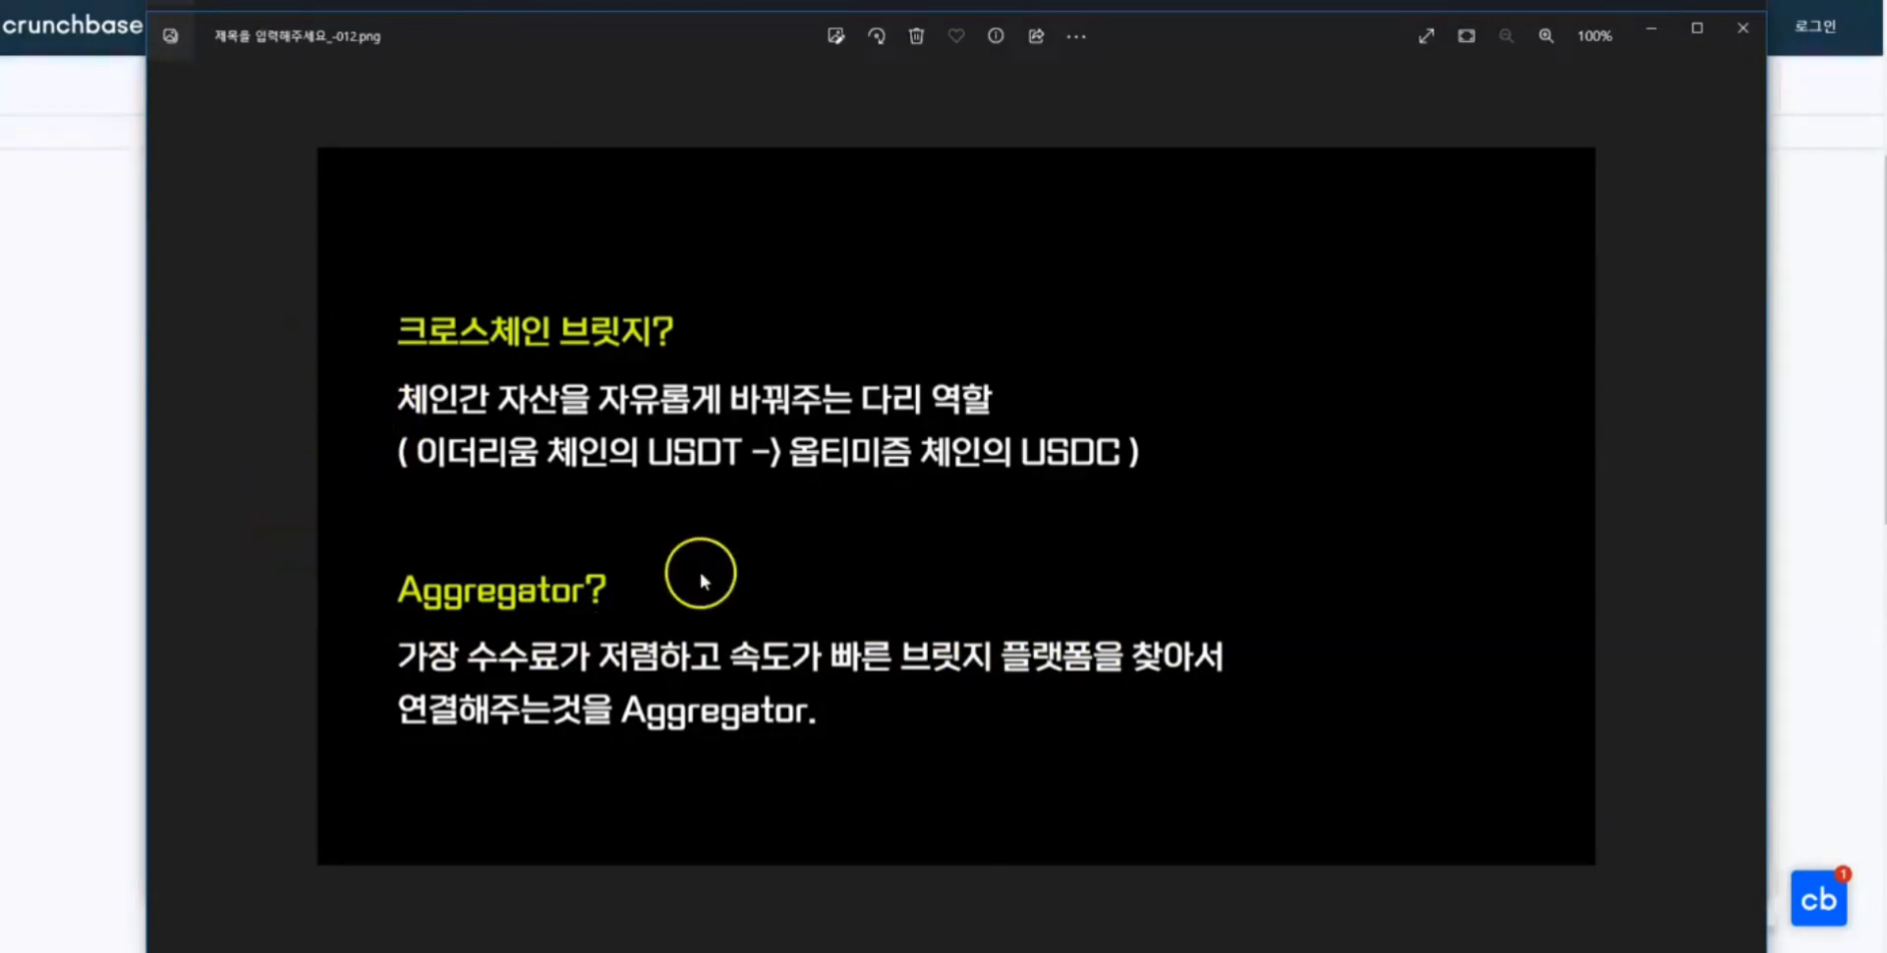
key("Right")
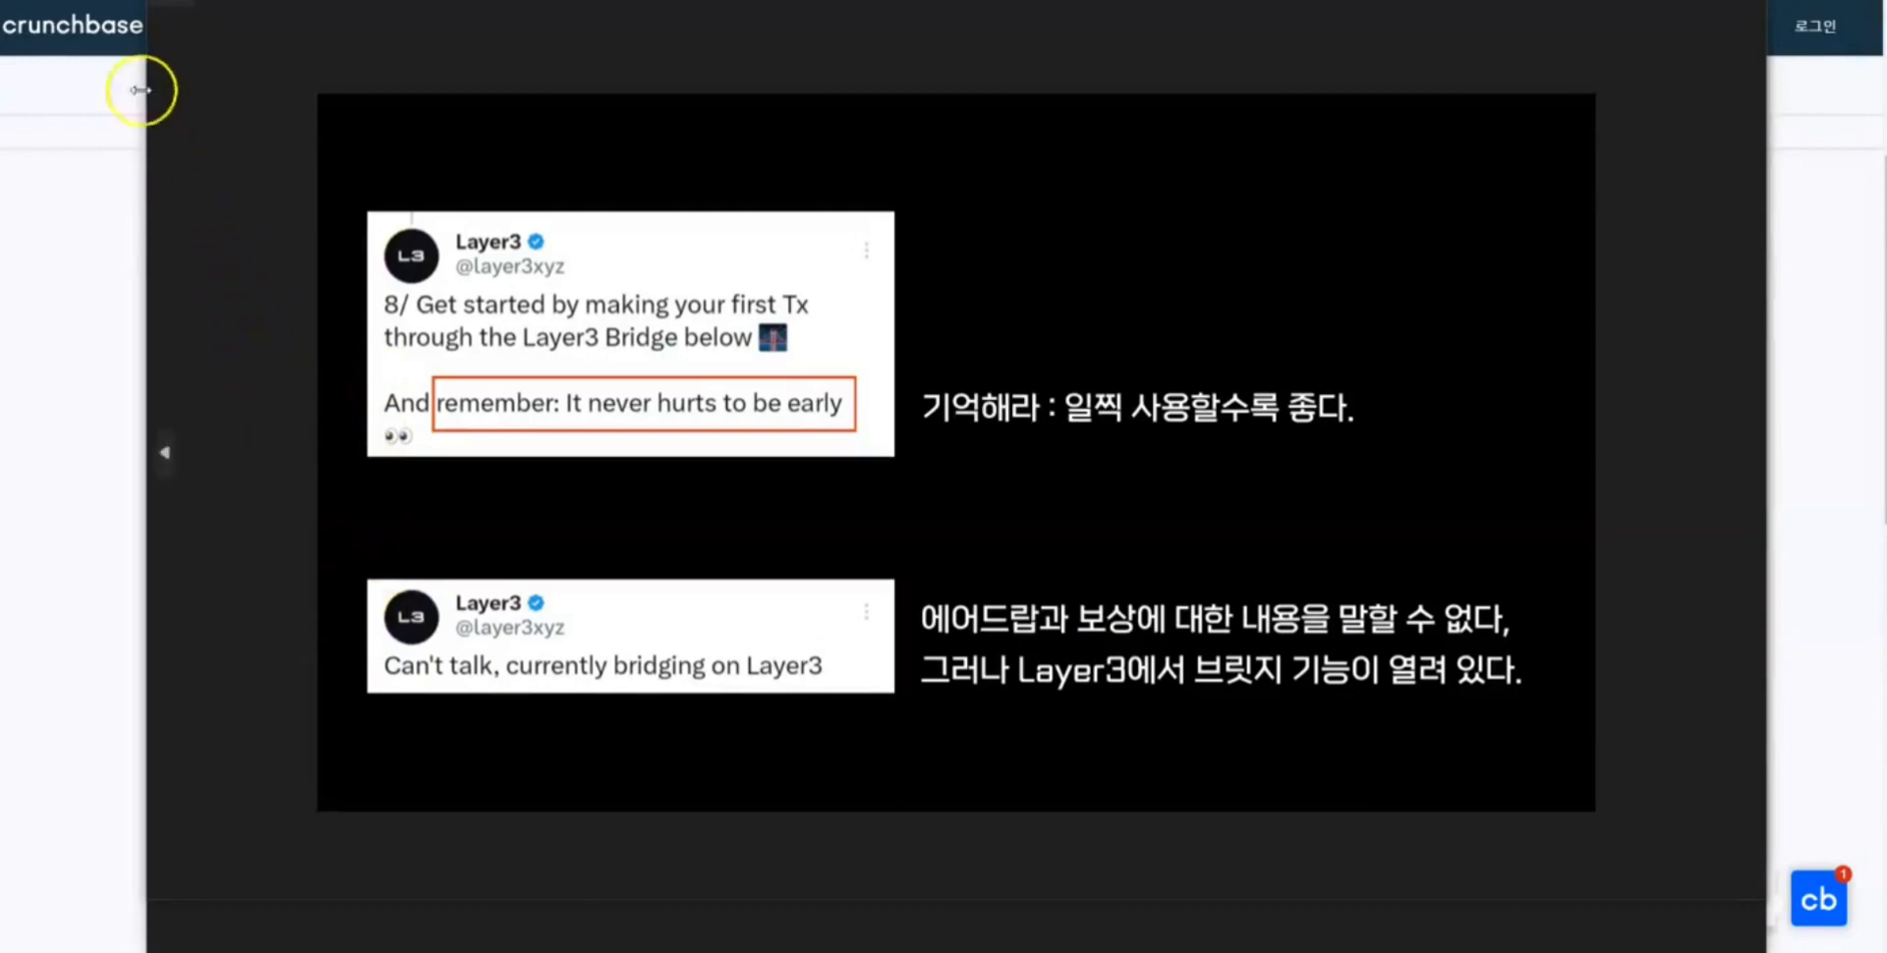
key("Right")
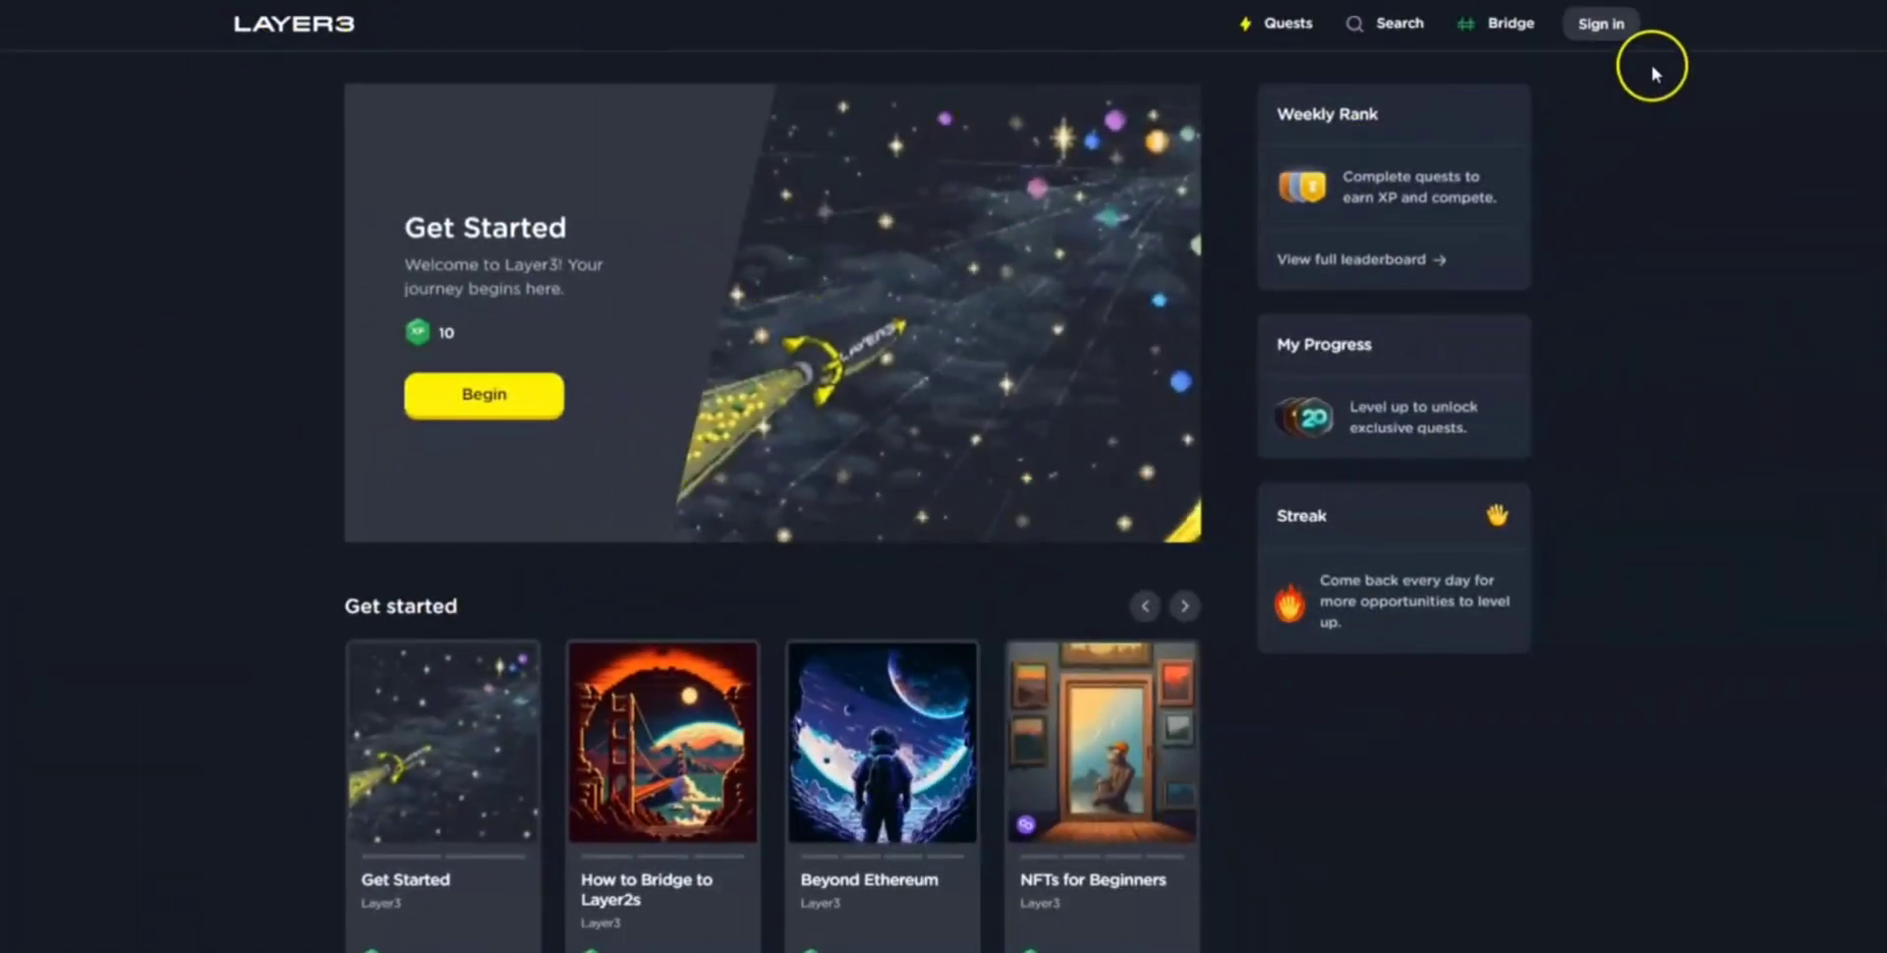
- Sign in to Layer3 by connecting the MetaMask wallet on Ethereum
left_click(1600, 31)
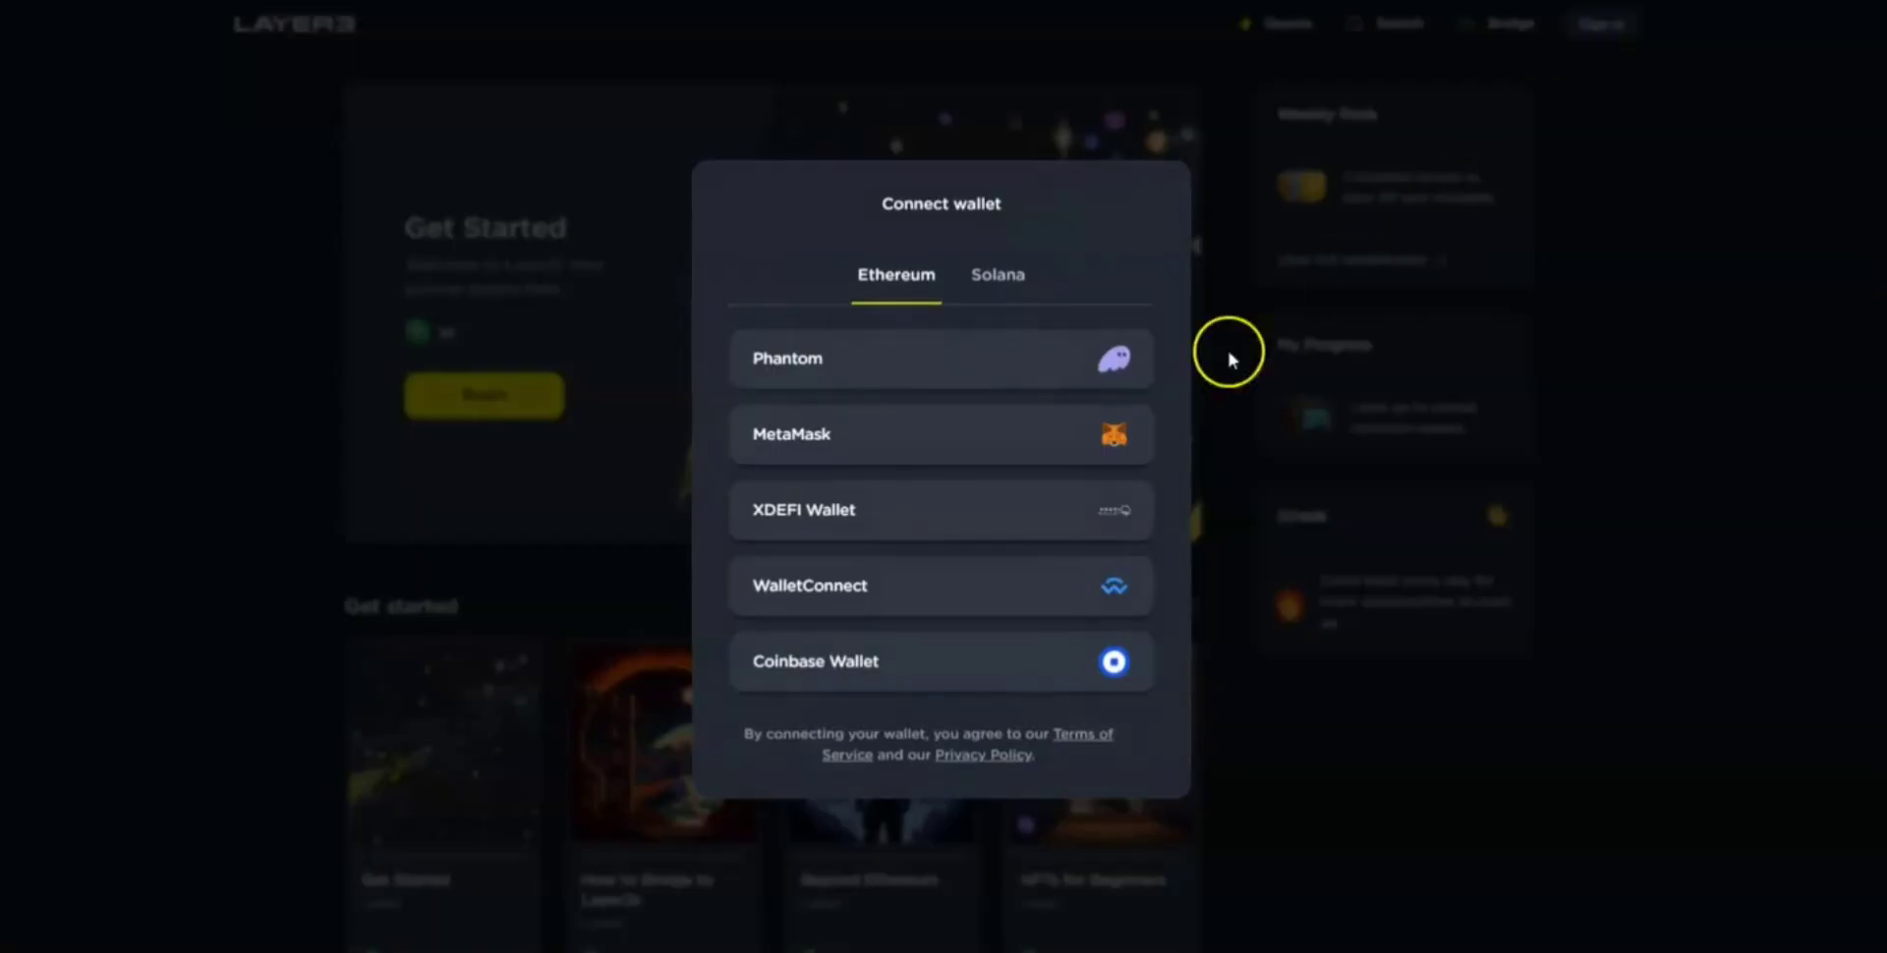
left_click(792, 439)
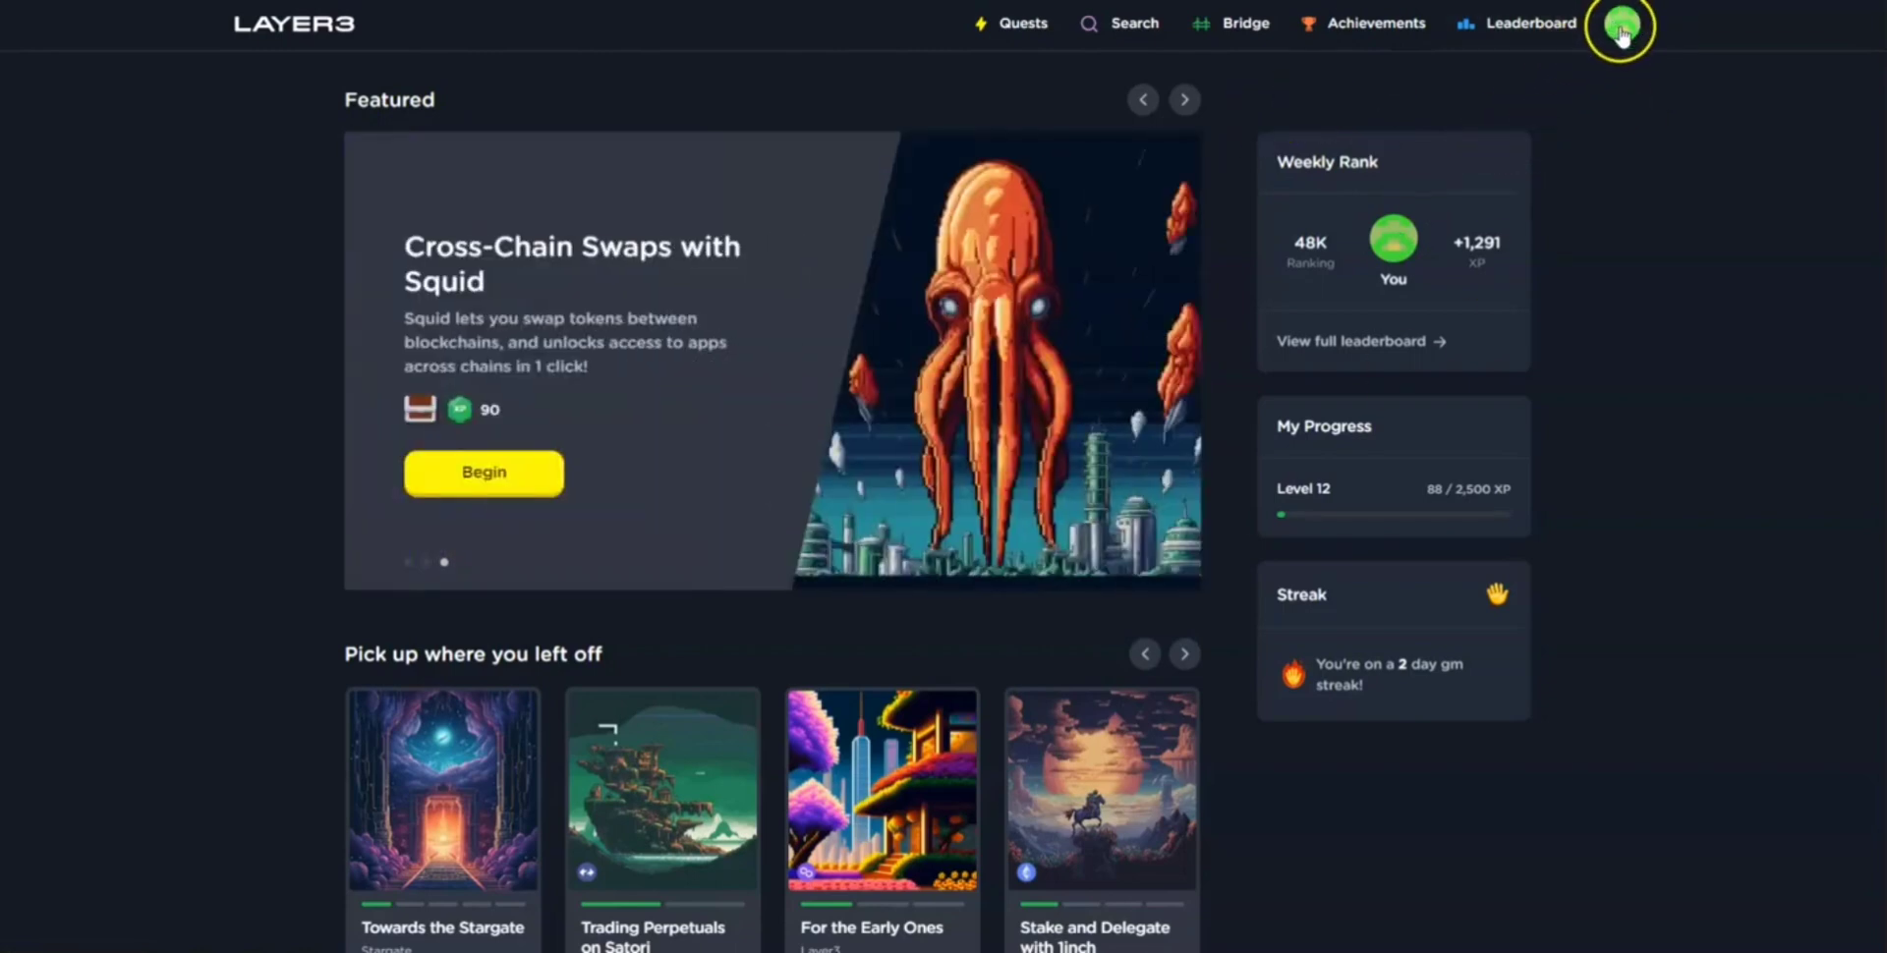
- Open the account's profile and its editing page to examine the ENS domain, social profiles and wallets
left_click(1621, 29)
left_click(1545, 98)
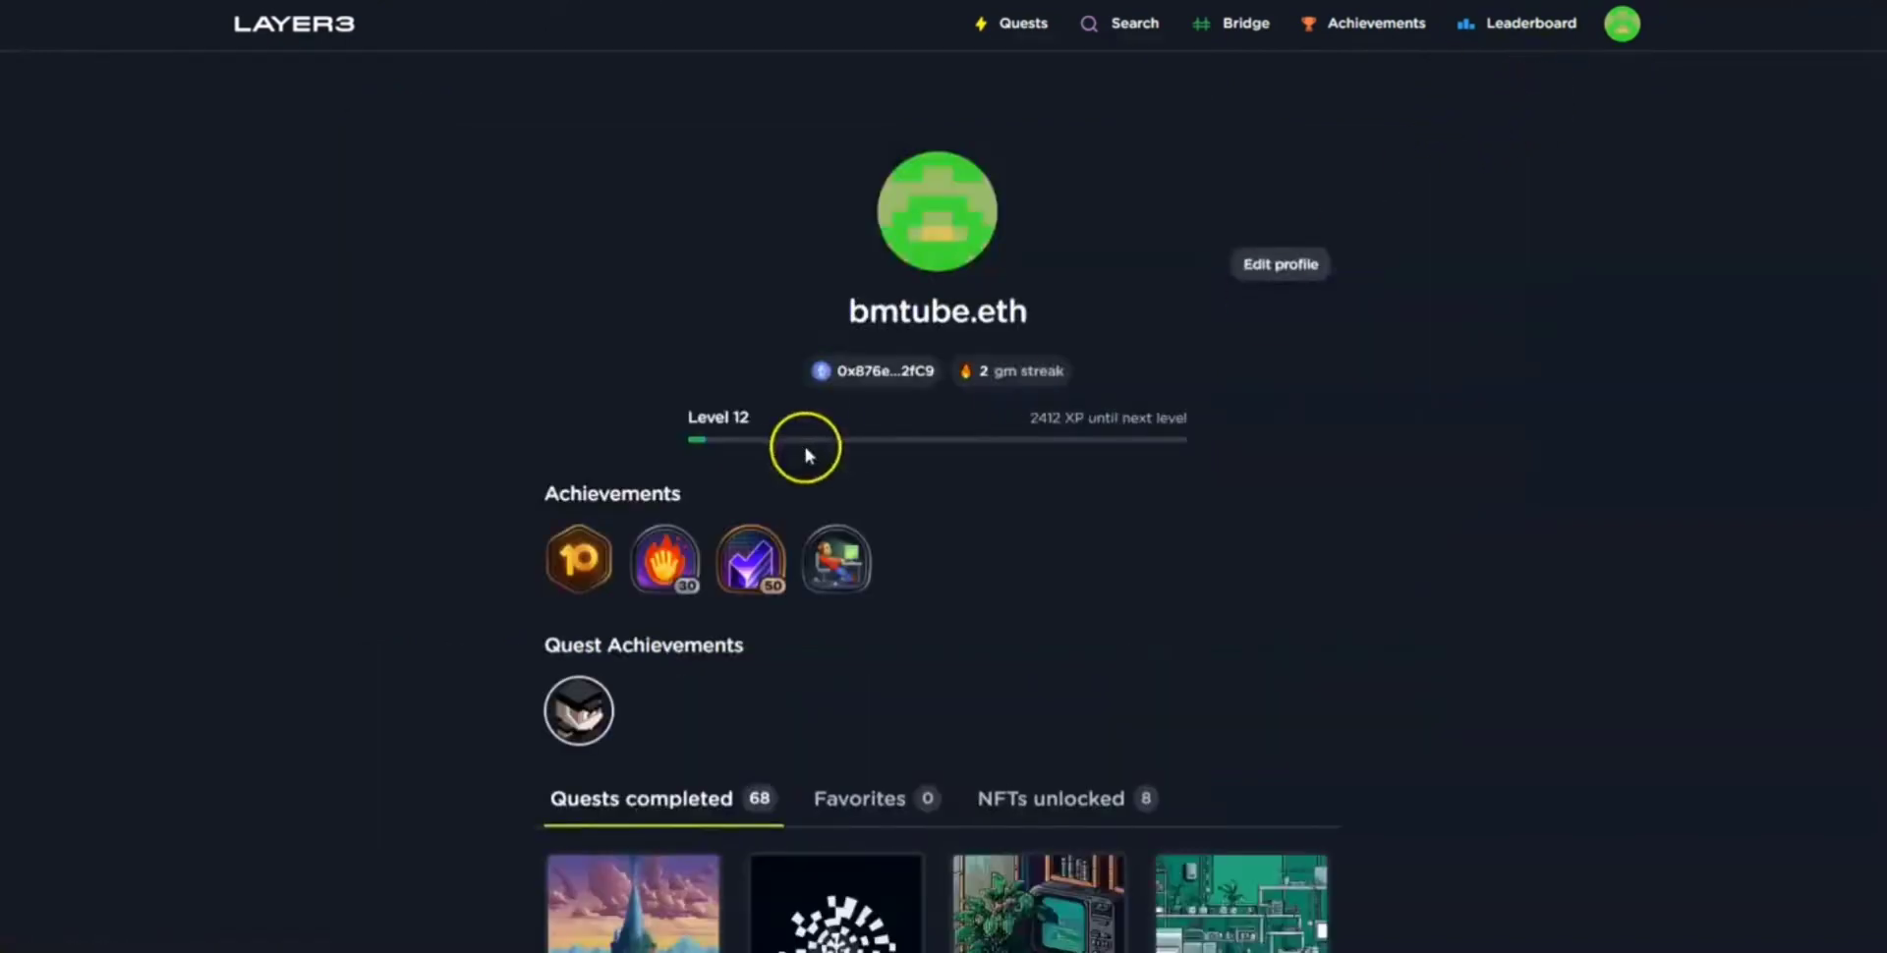
left_click(1283, 265)
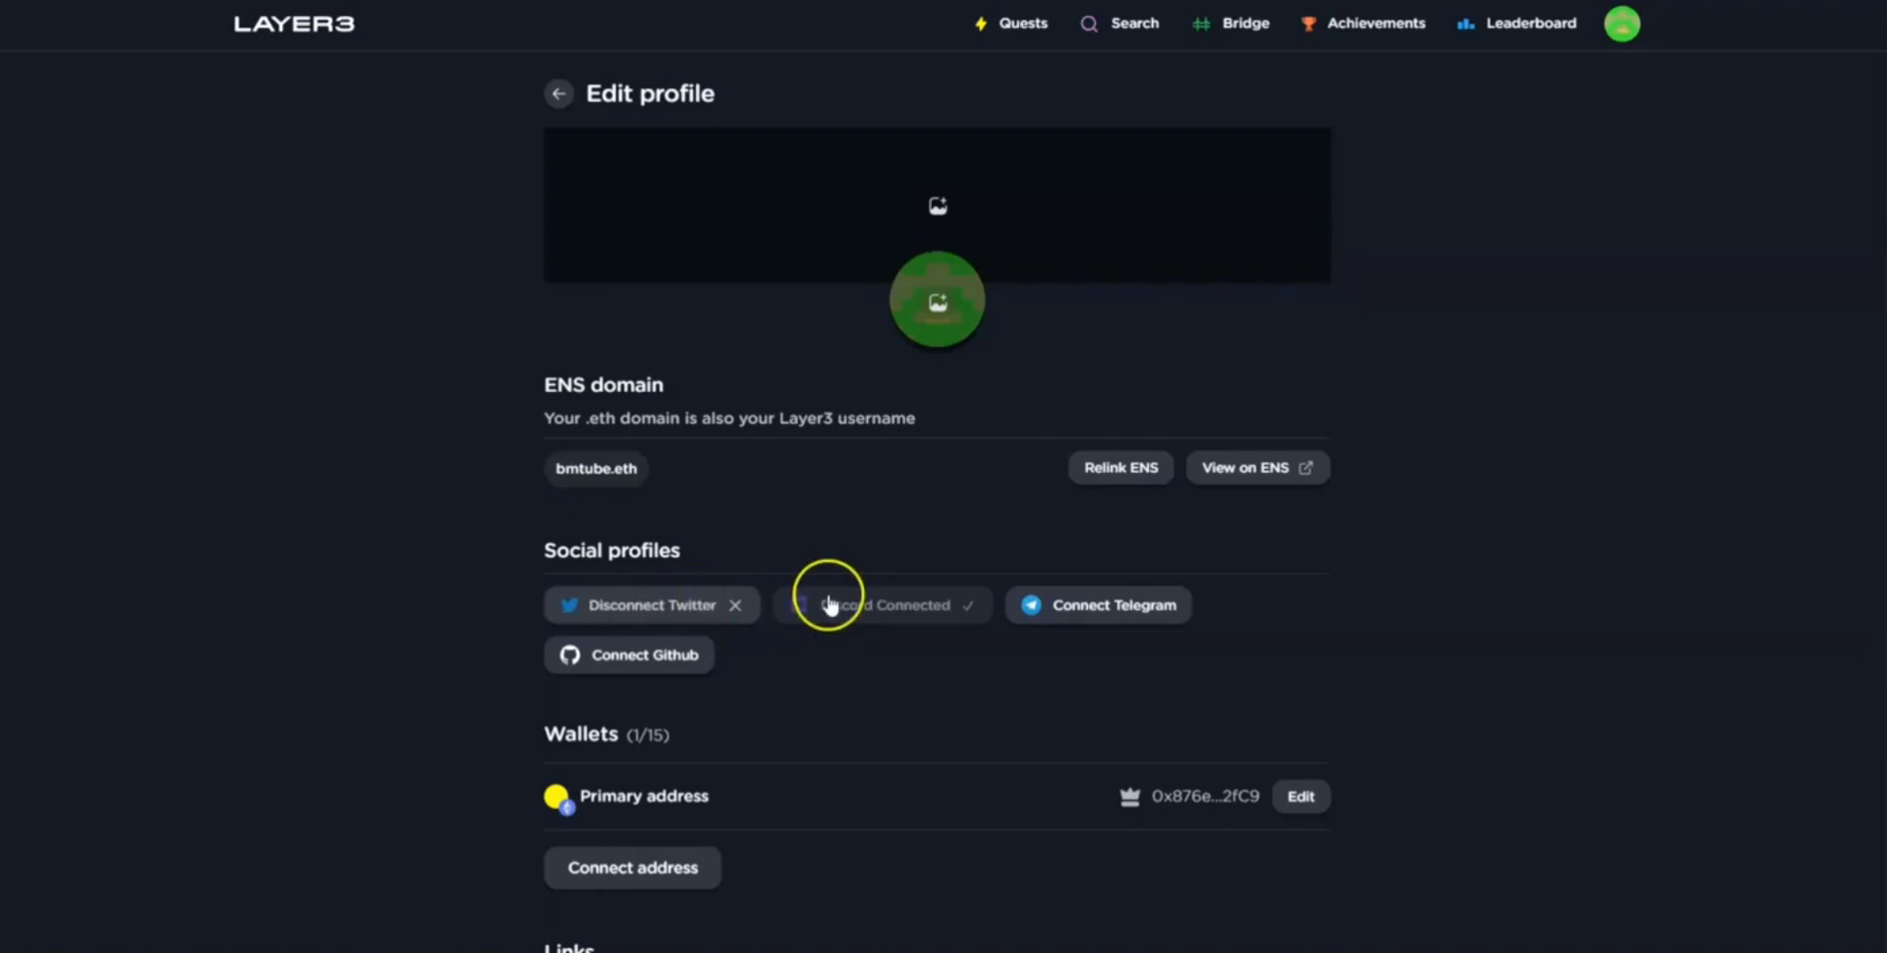
- Return to the Quests overview and translate the page into Korean
left_click(1012, 47)
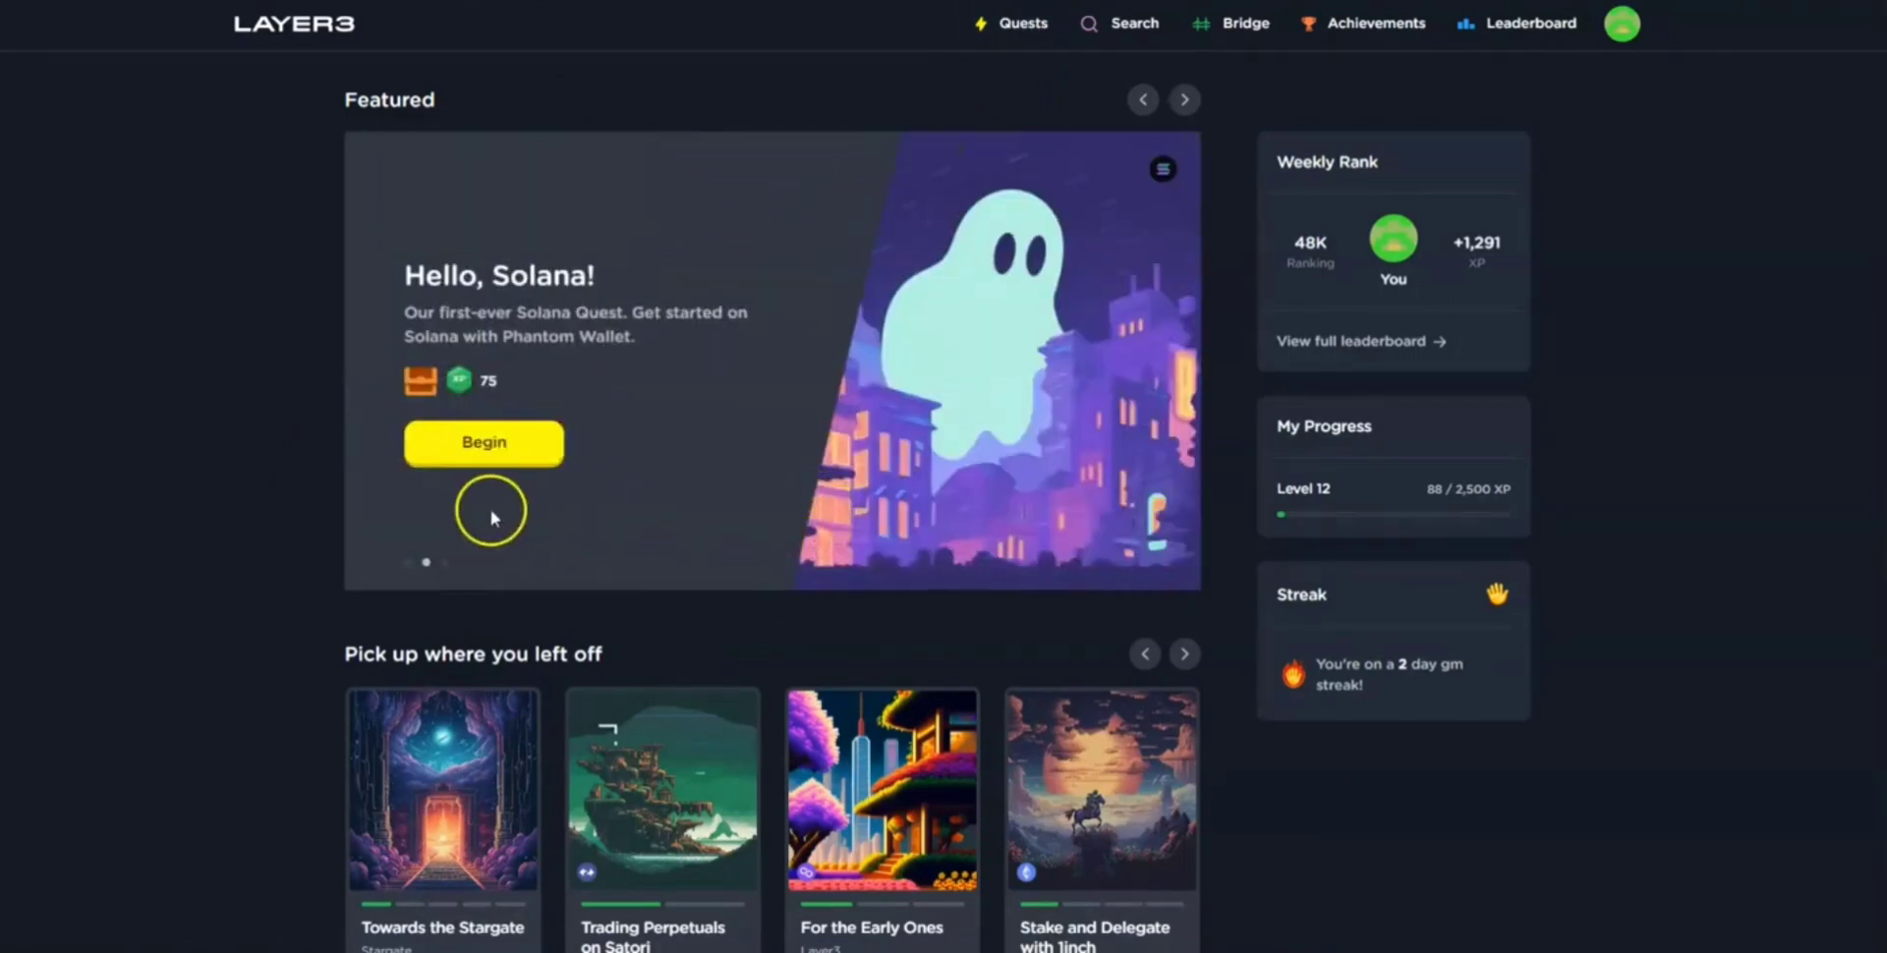
scroll(408, 443, "down", 3)
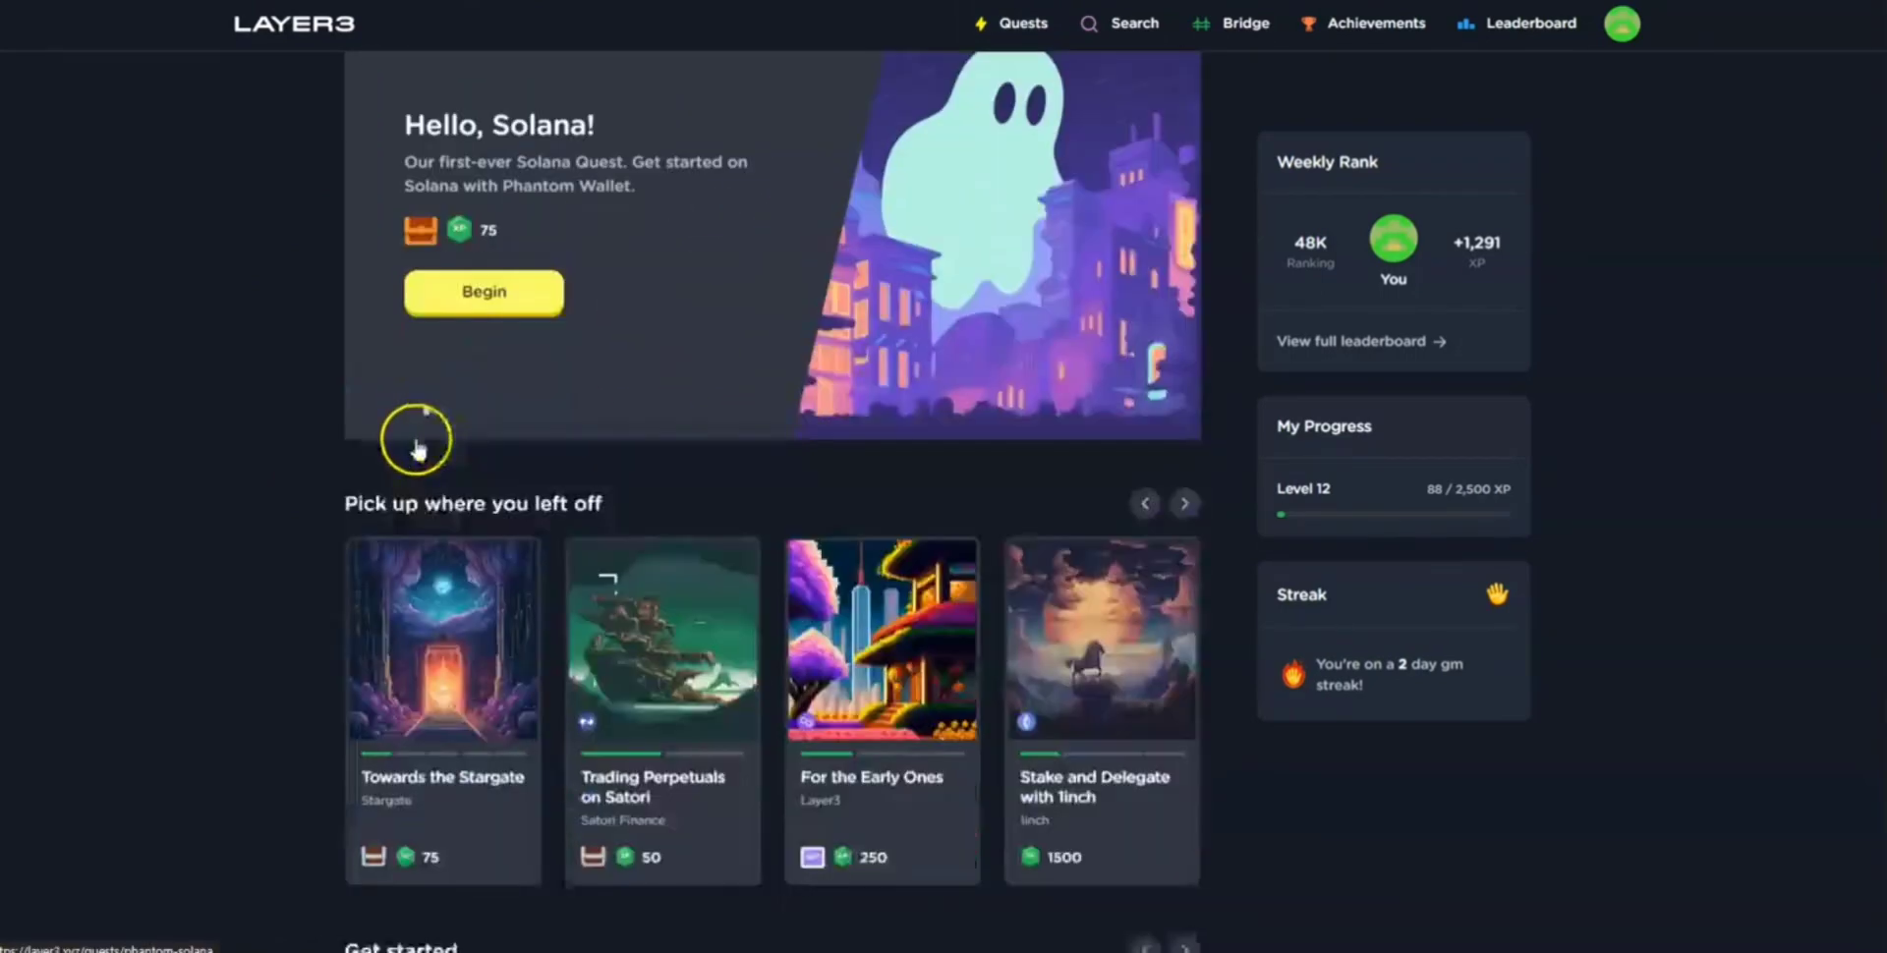
scroll(471, 491, "up", 1)
scroll(600, 443, "up", 2)
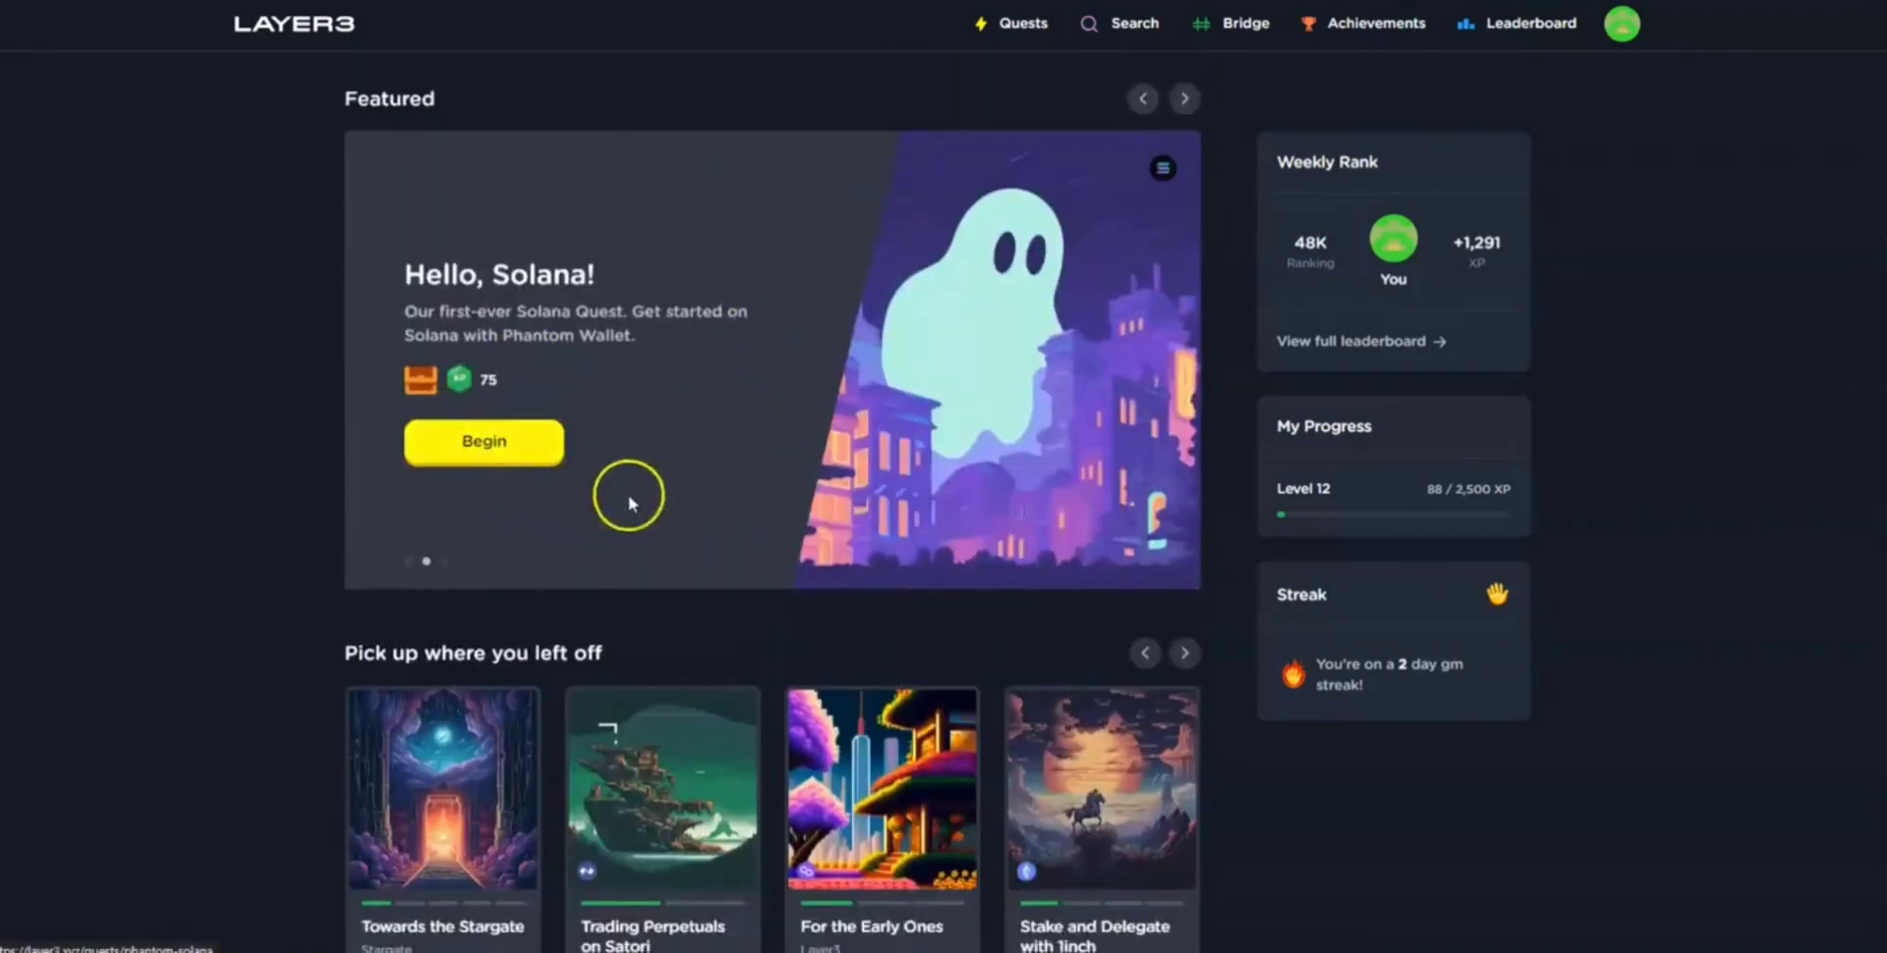
scroll(619, 481, "down", 4)
right_click(65, 440)
left_click(157, 698)
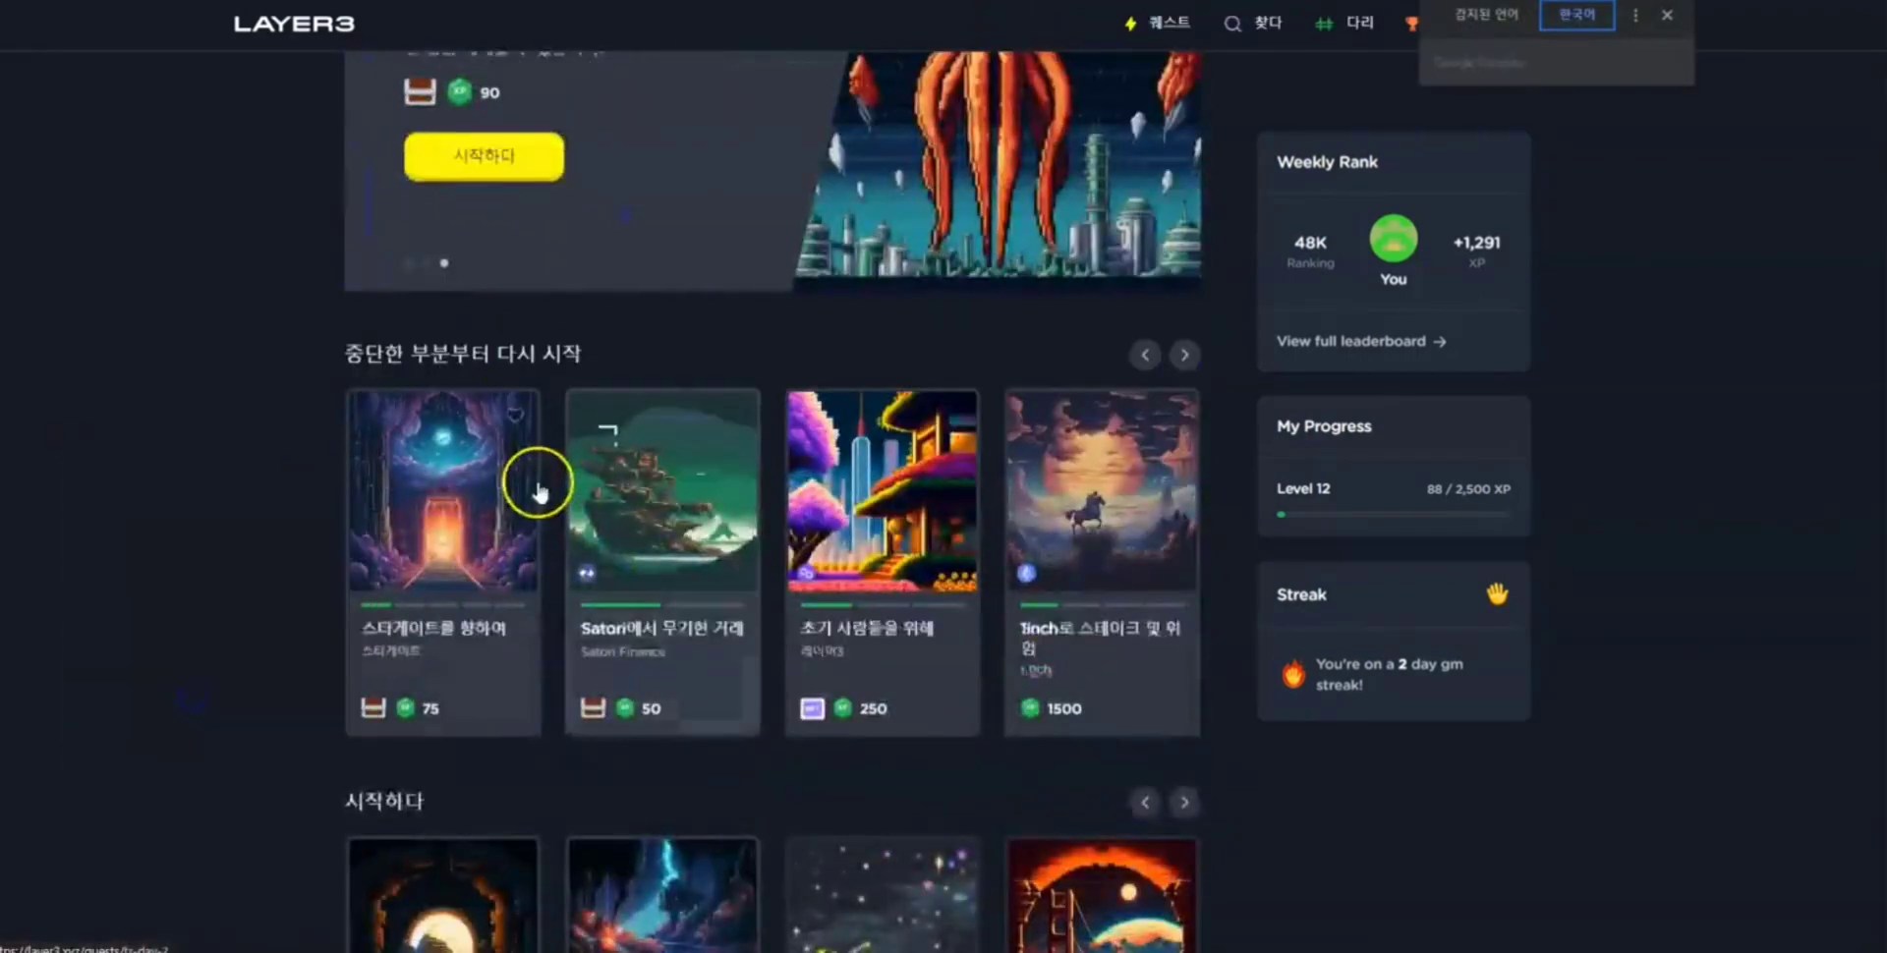
- Examine the featured, unfinished, getting-started and new quests on the translated overview page
scroll(589, 393, "up", 3)
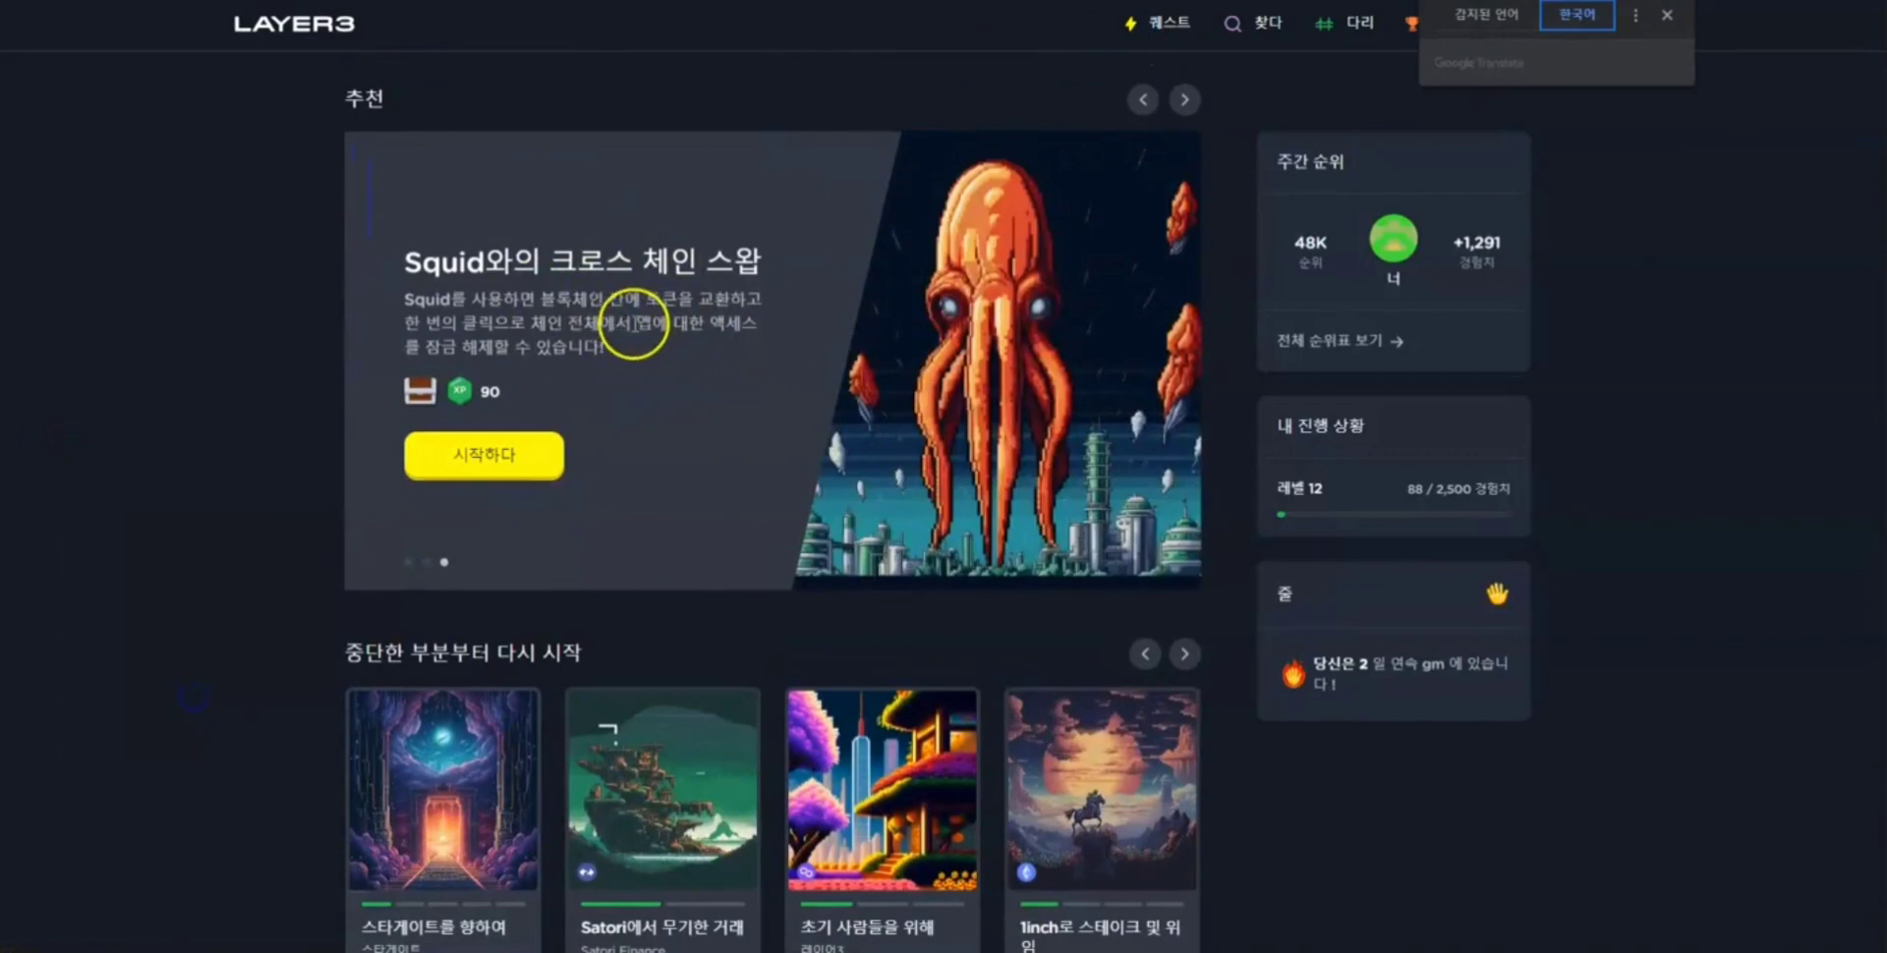
scroll(669, 462, "down", 5)
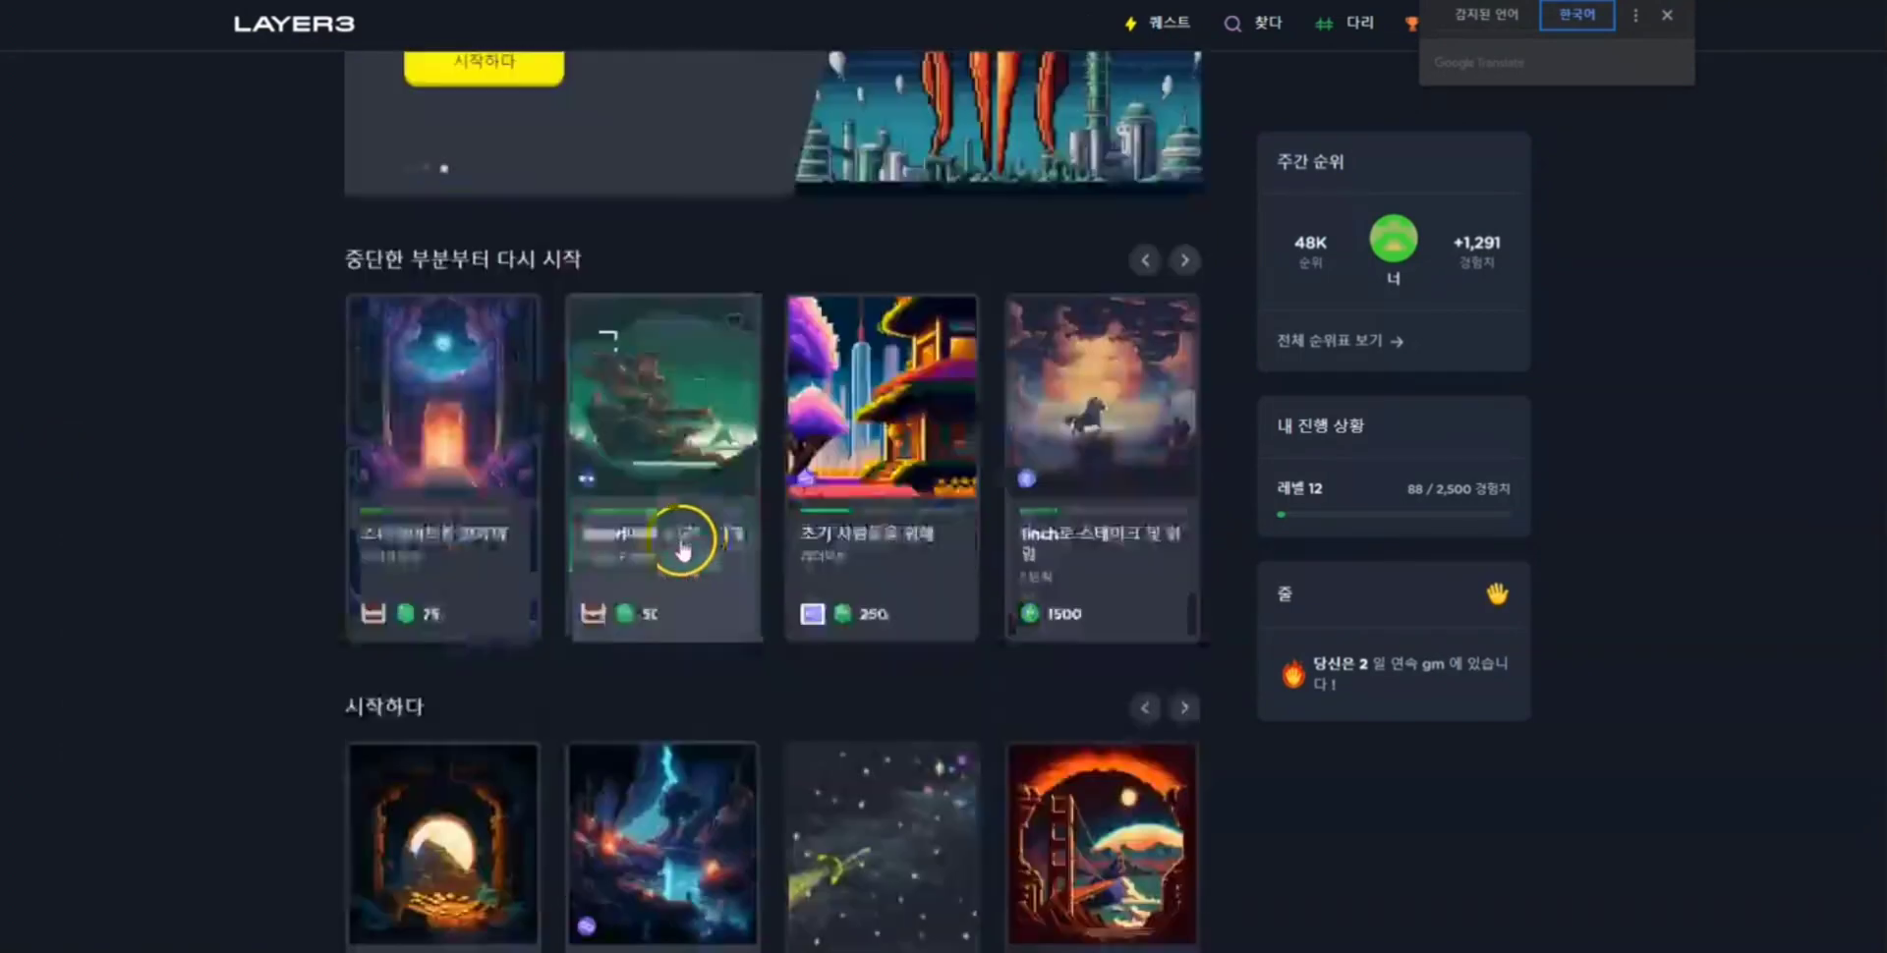
scroll(676, 475, "down", 4)
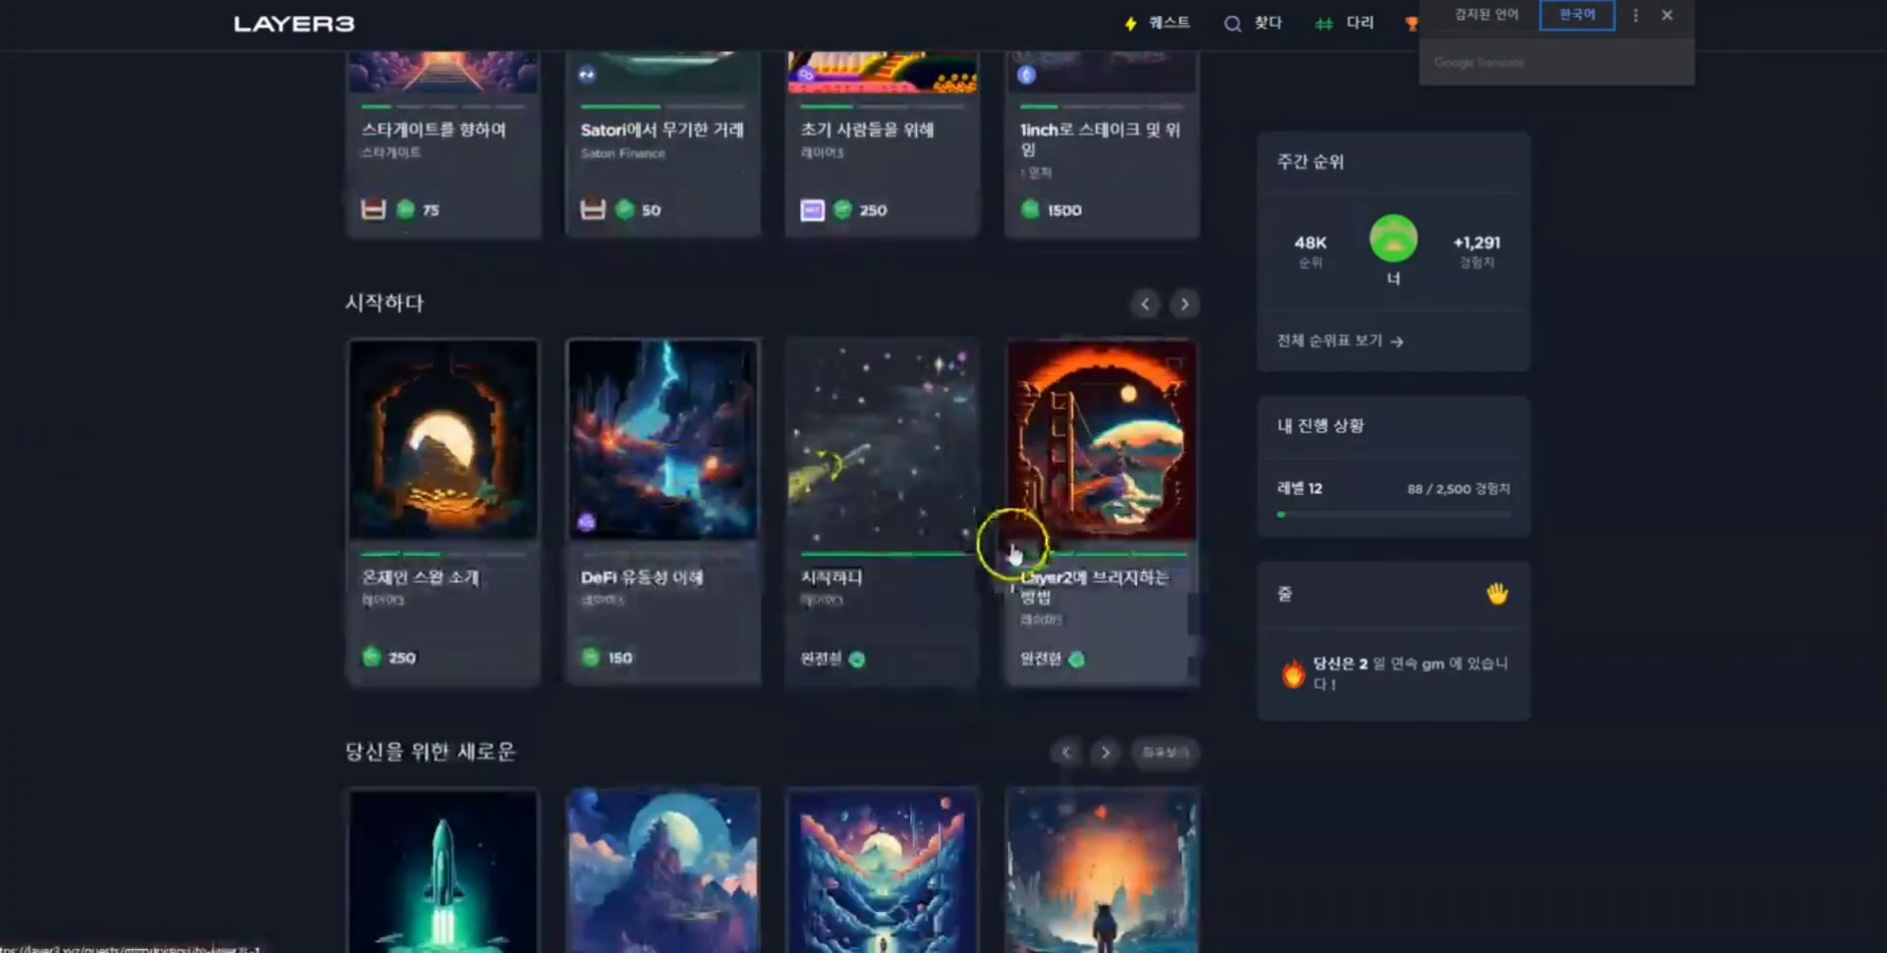
scroll(668, 570, "down", 3)
scroll(649, 570, "down", 2)
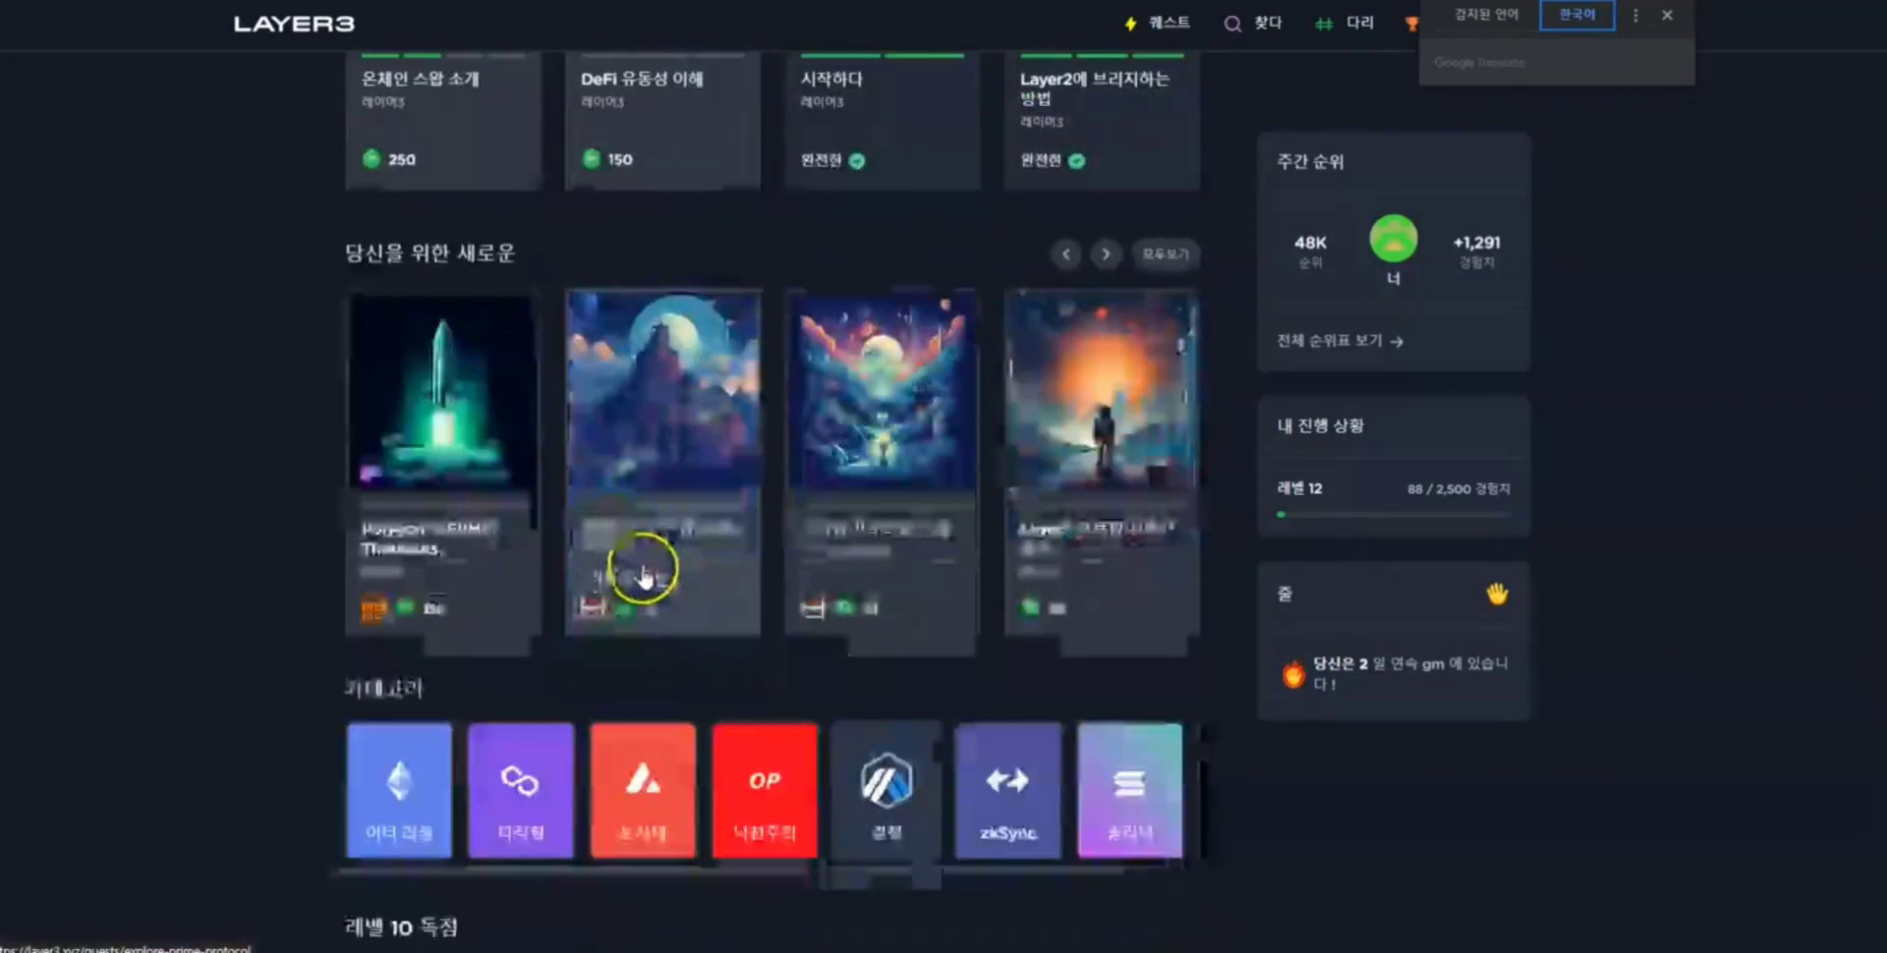
scroll(278, 308, "up", 2)
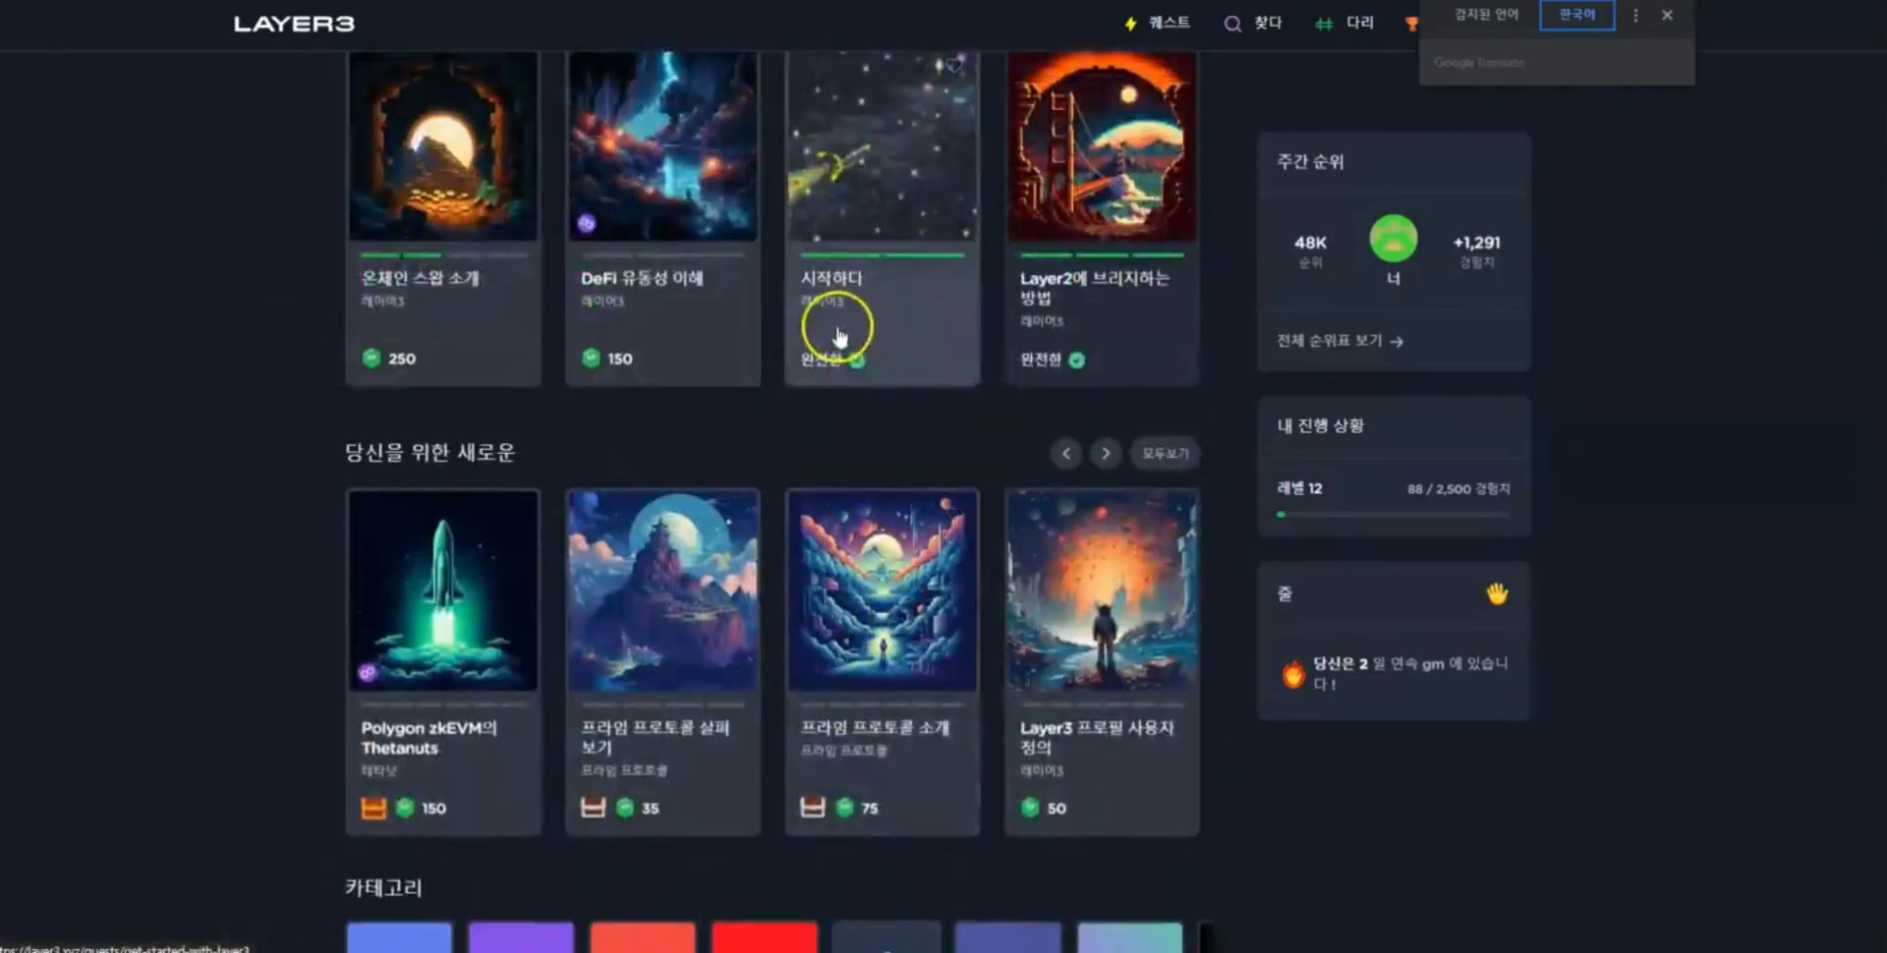
- Examine the full row of chain categories and the level 10 exclusive quests, ending back at the featured quest
scroll(838, 337, "down", 5)
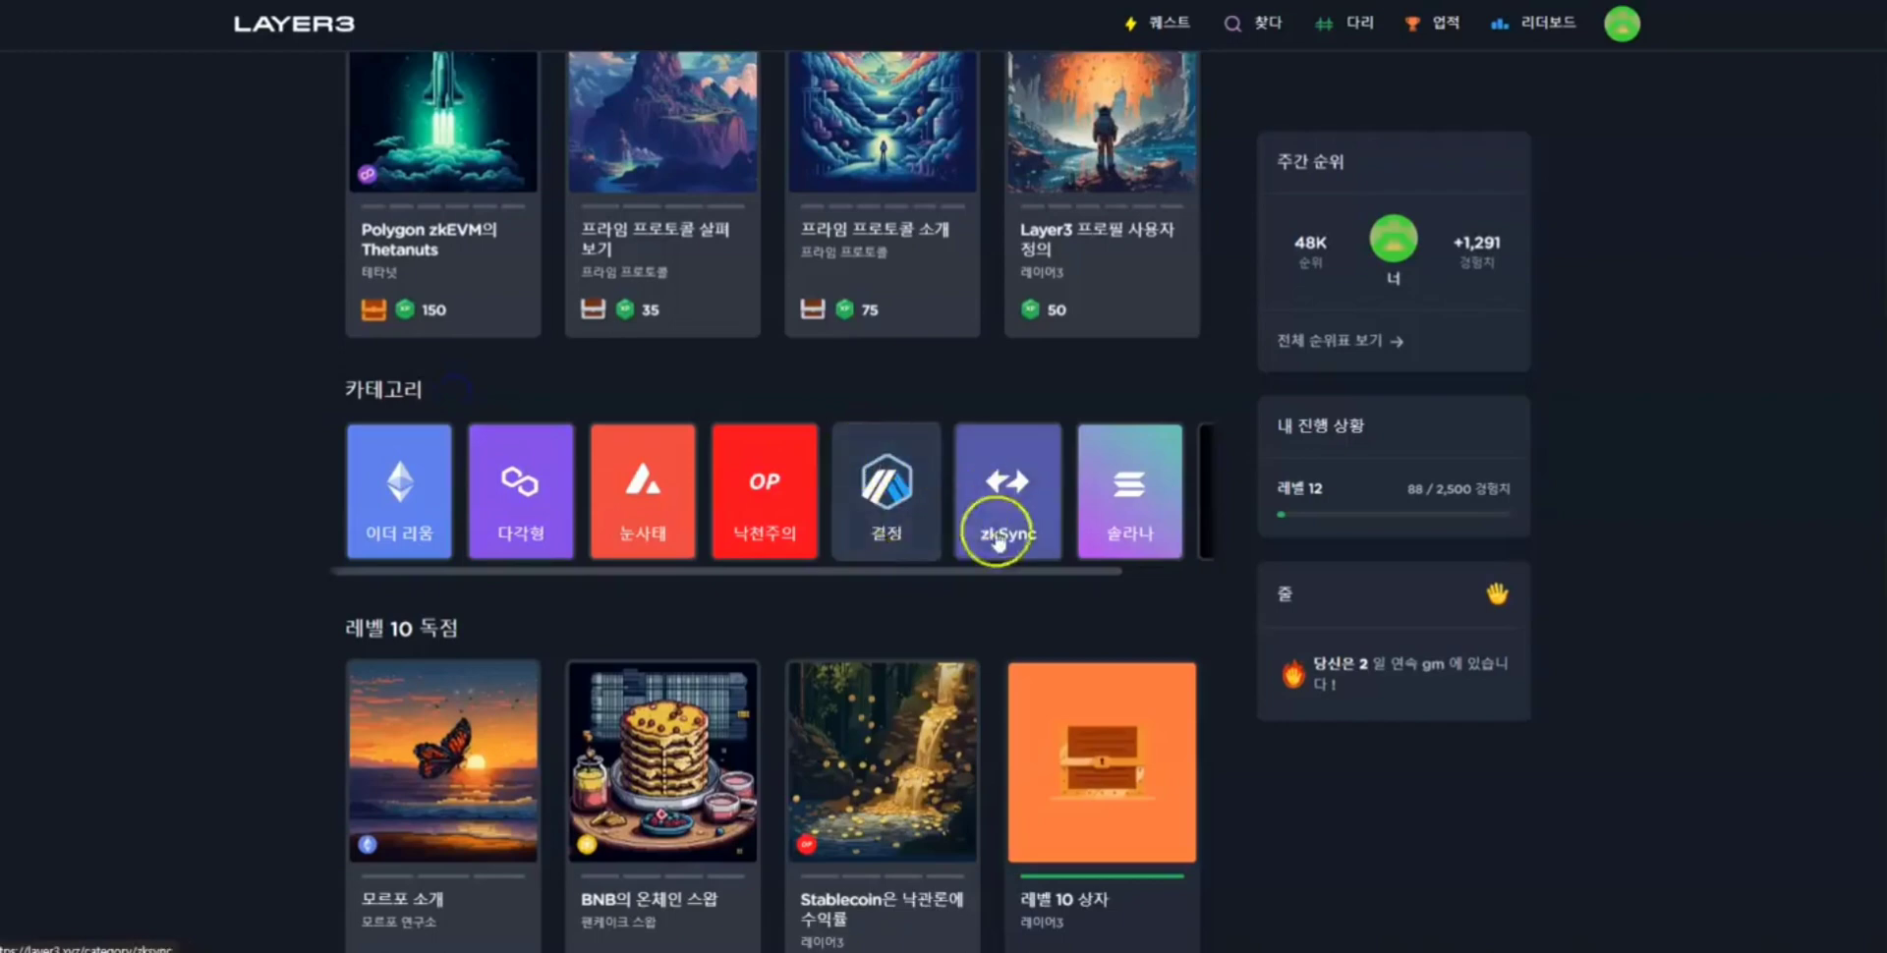
scroll(590, 578, "right", 2)
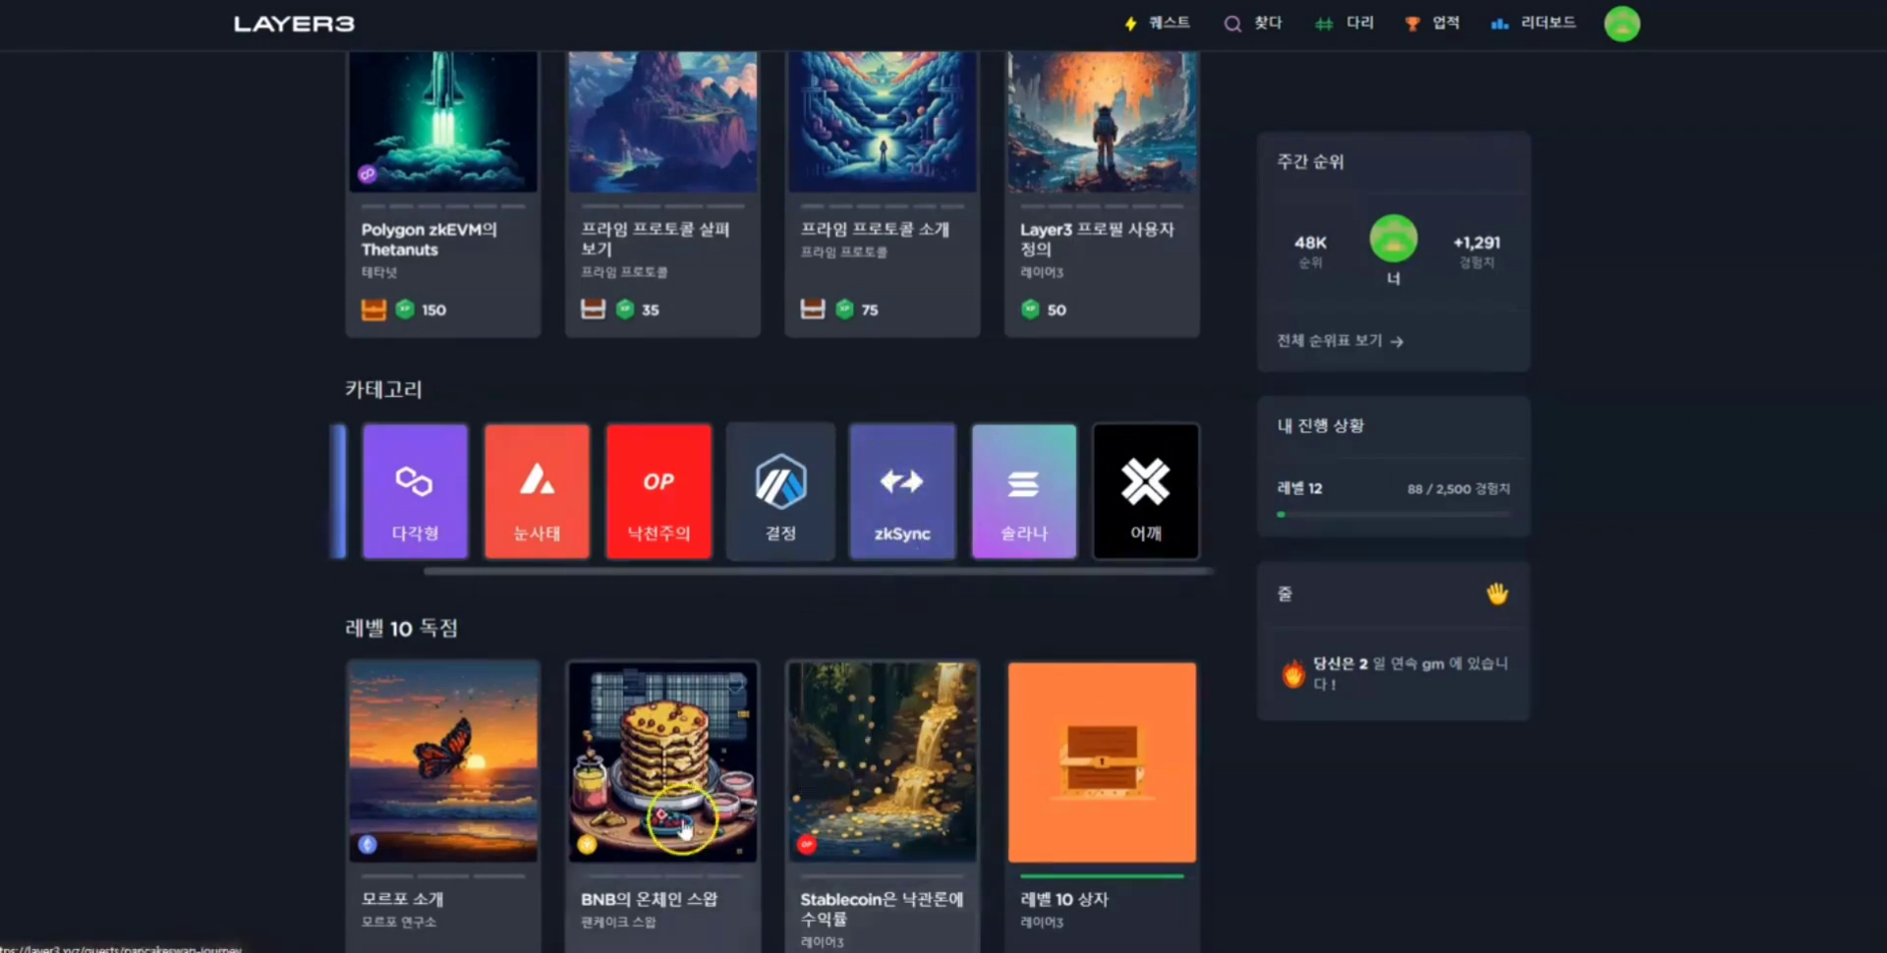
scroll(143, 678, "up", 2)
scroll(142, 678, "up", 1)
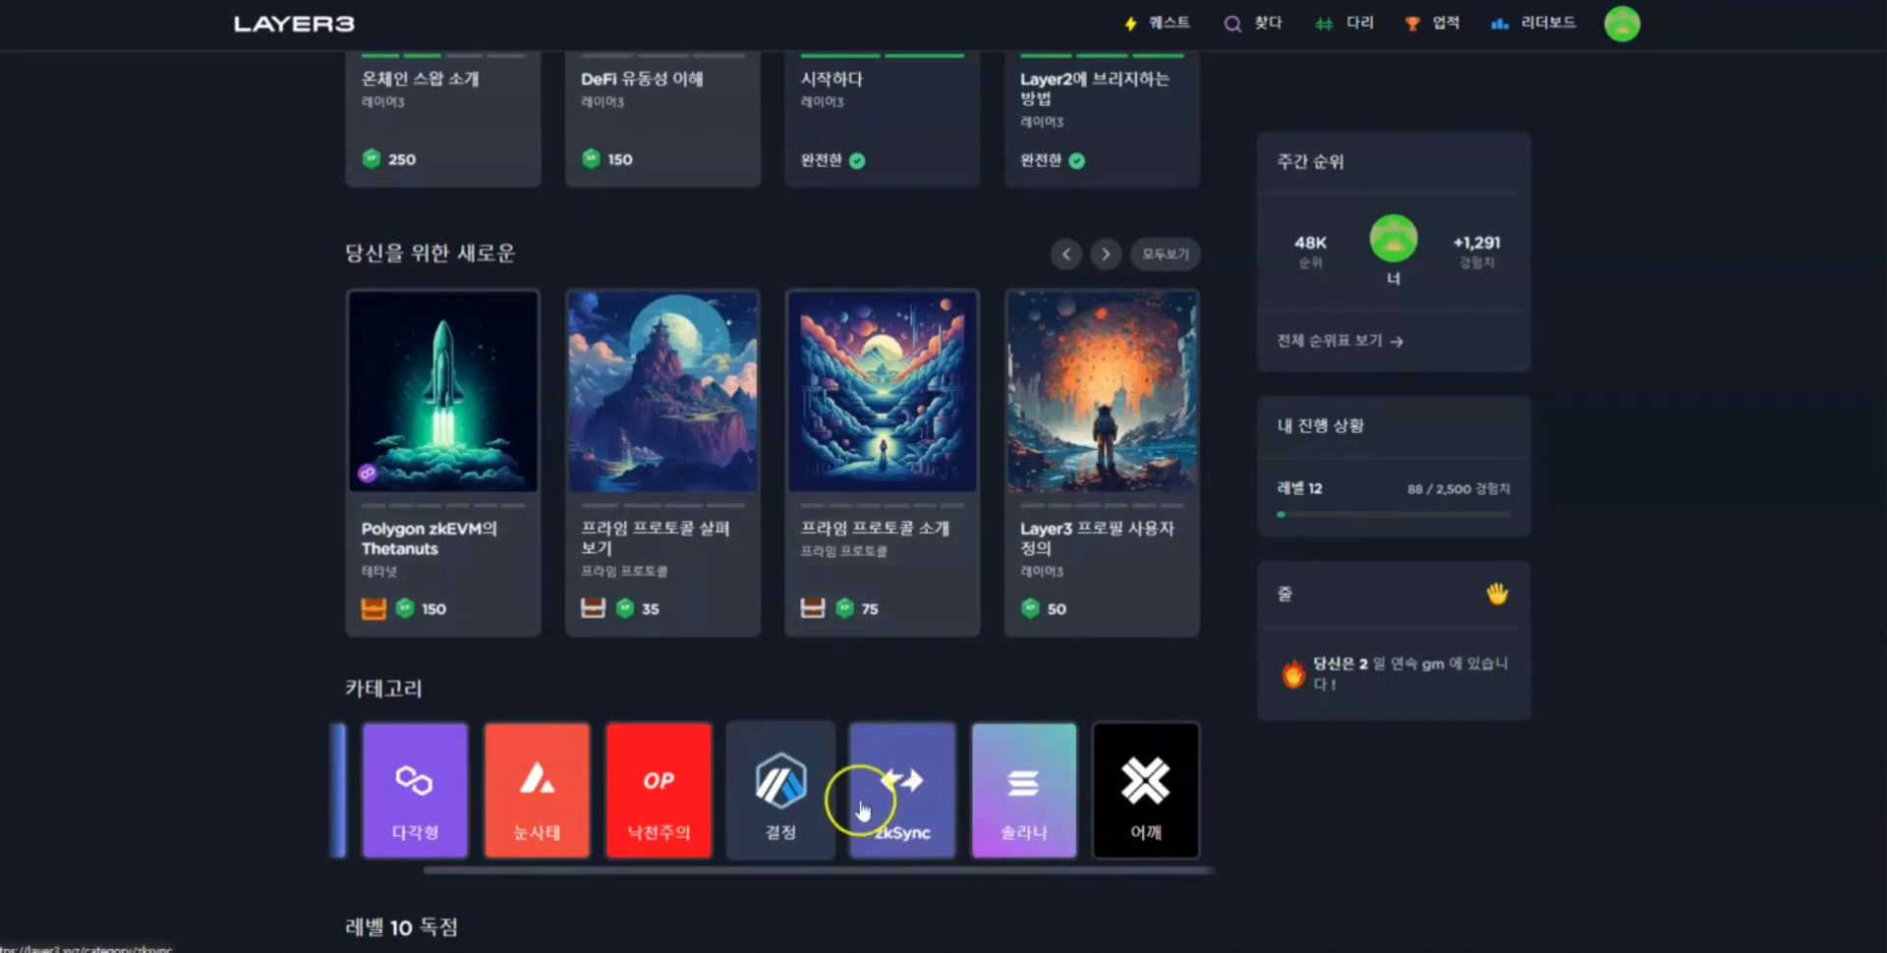
scroll(865, 771, "down", 1)
left_click_drag(551, 770, 364, 779)
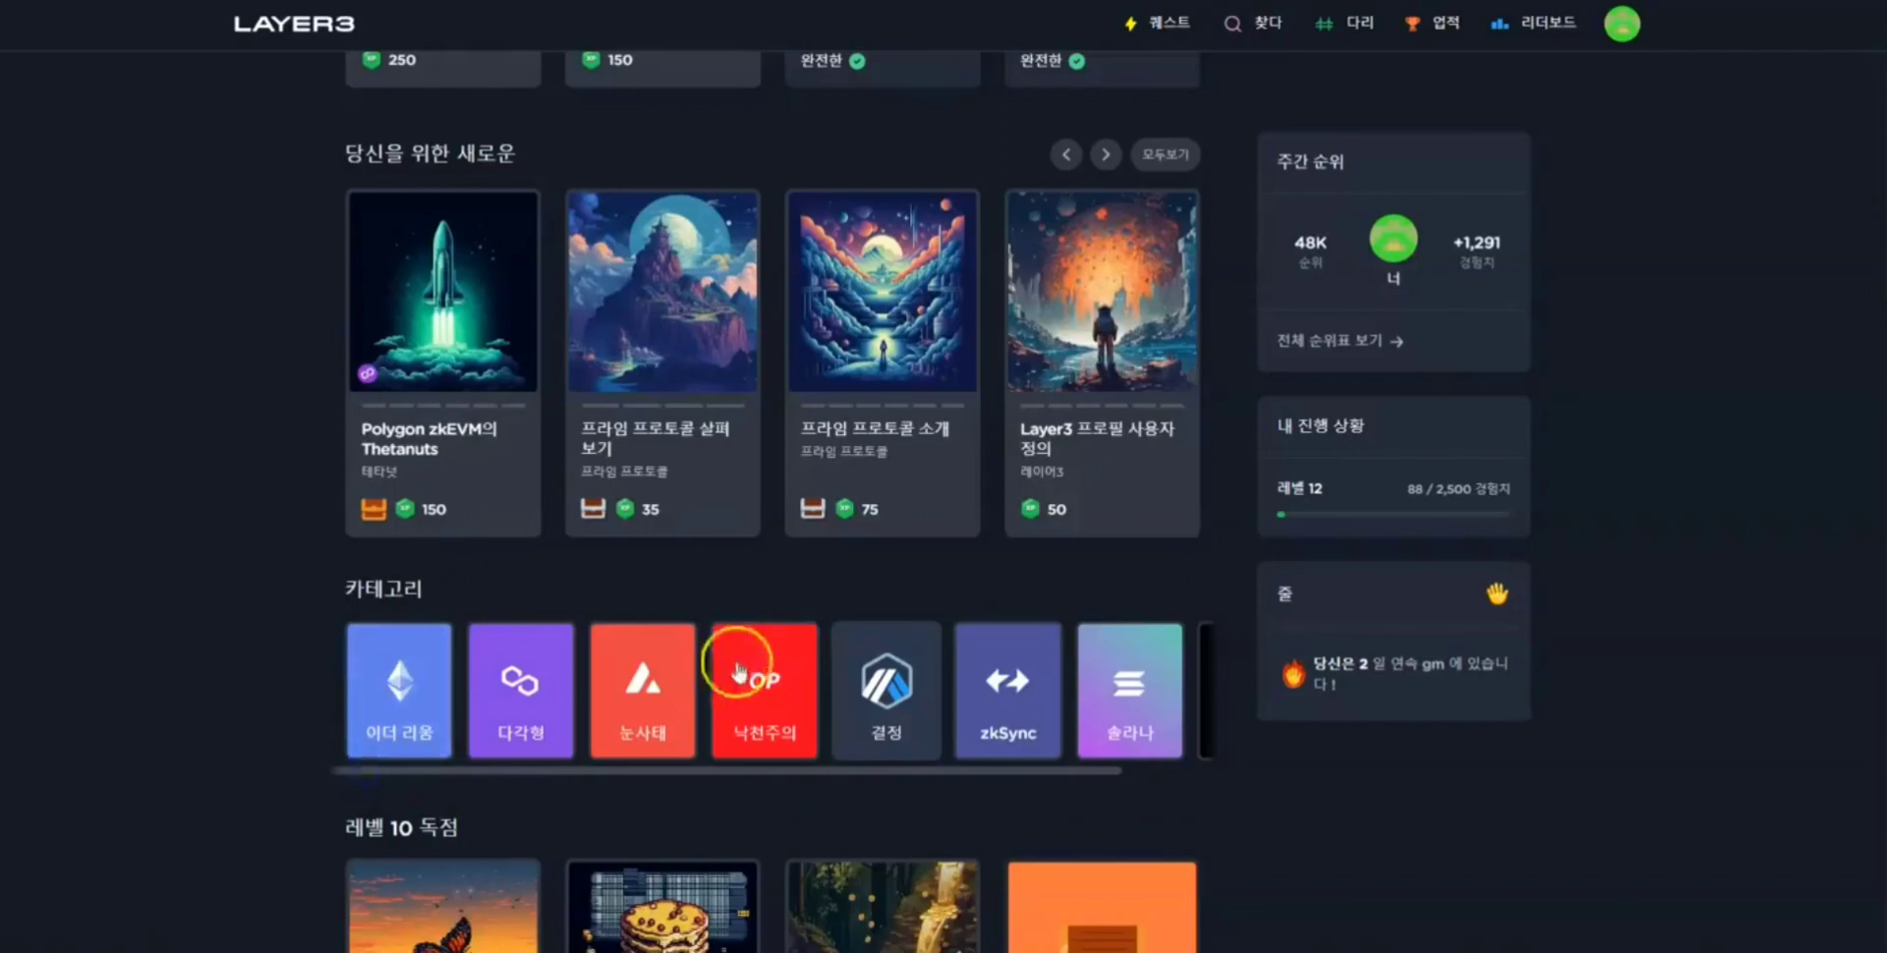
scroll(757, 654, "up", 11)
scroll(762, 657, "up", 4)
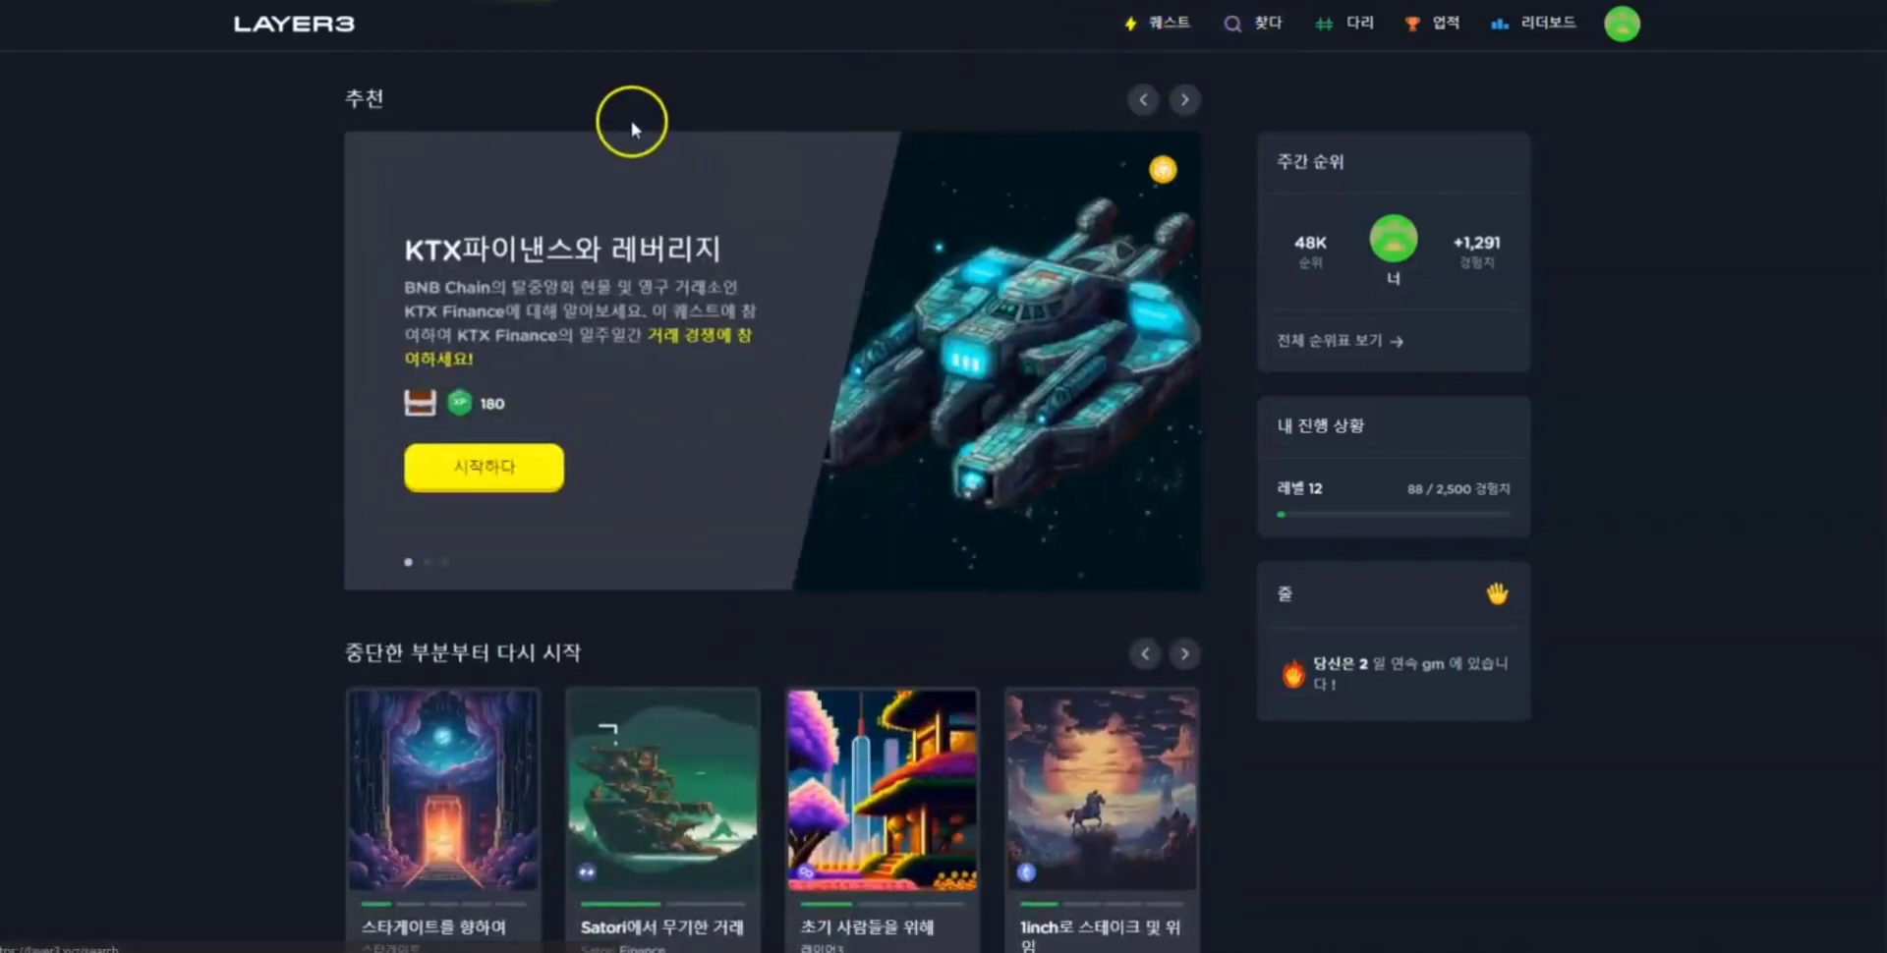
- Search the quests for "layer3"
left_click(1246, 25)
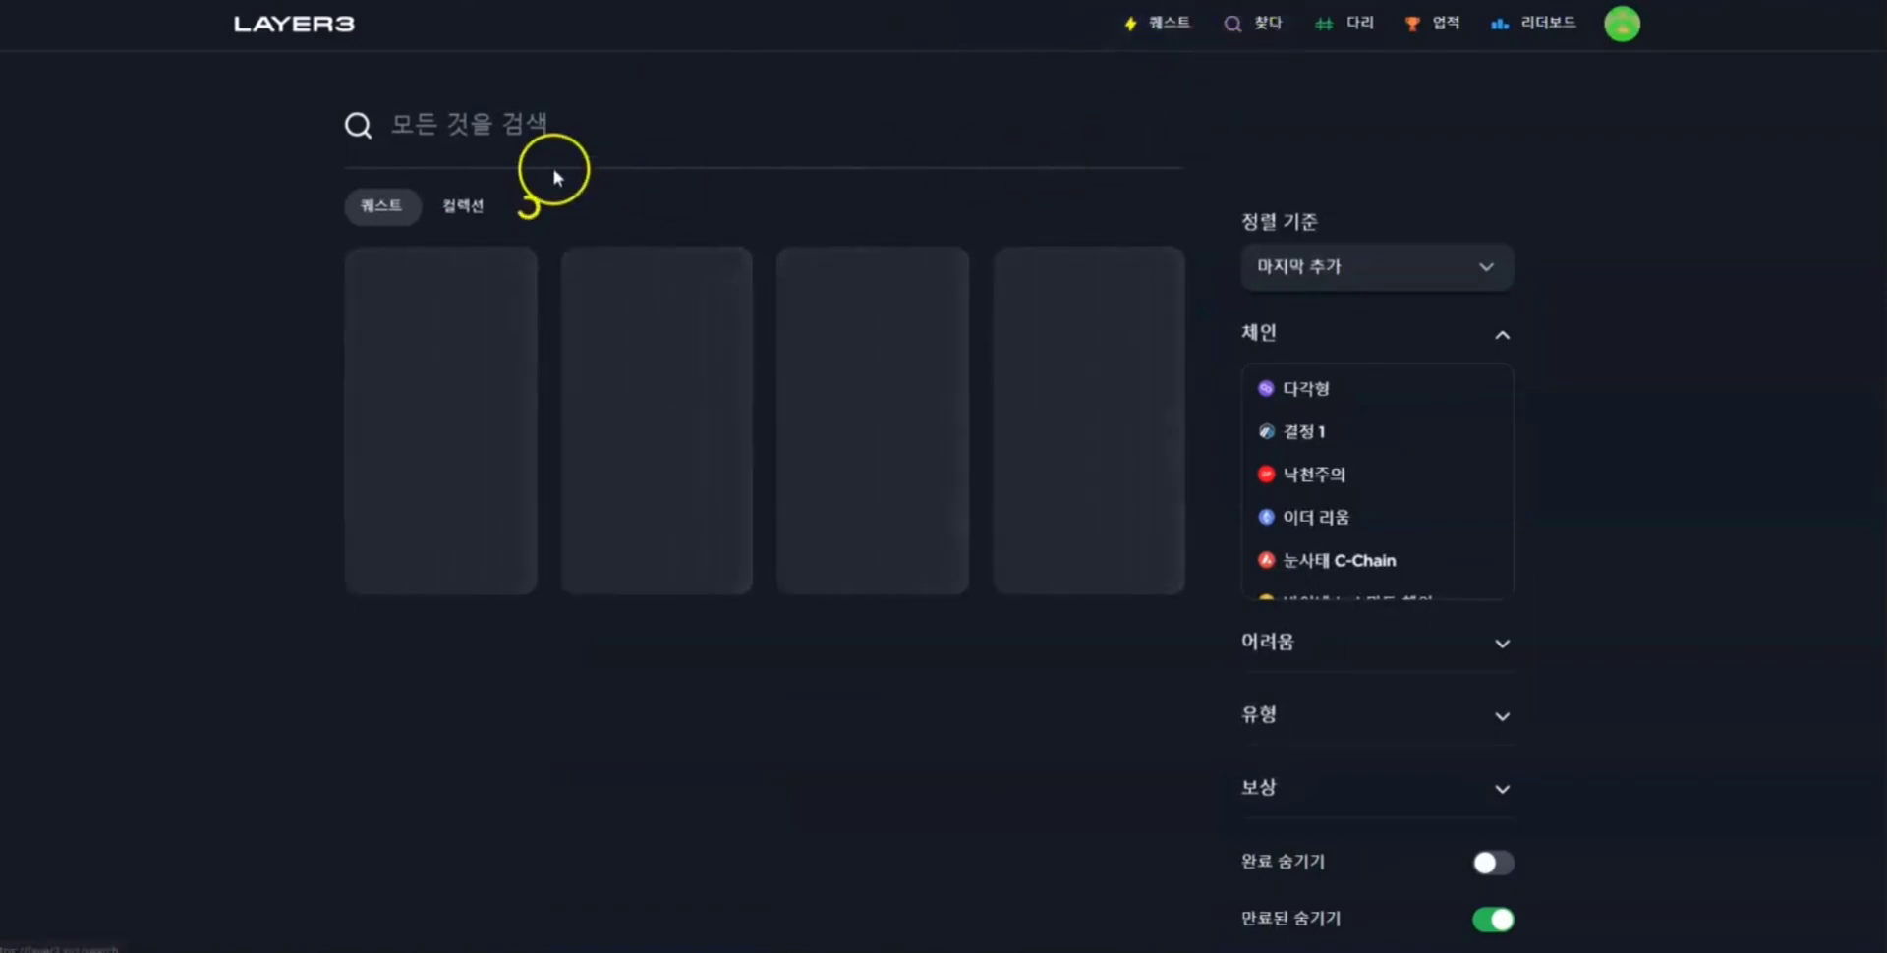
left_click(497, 125)
type("la")
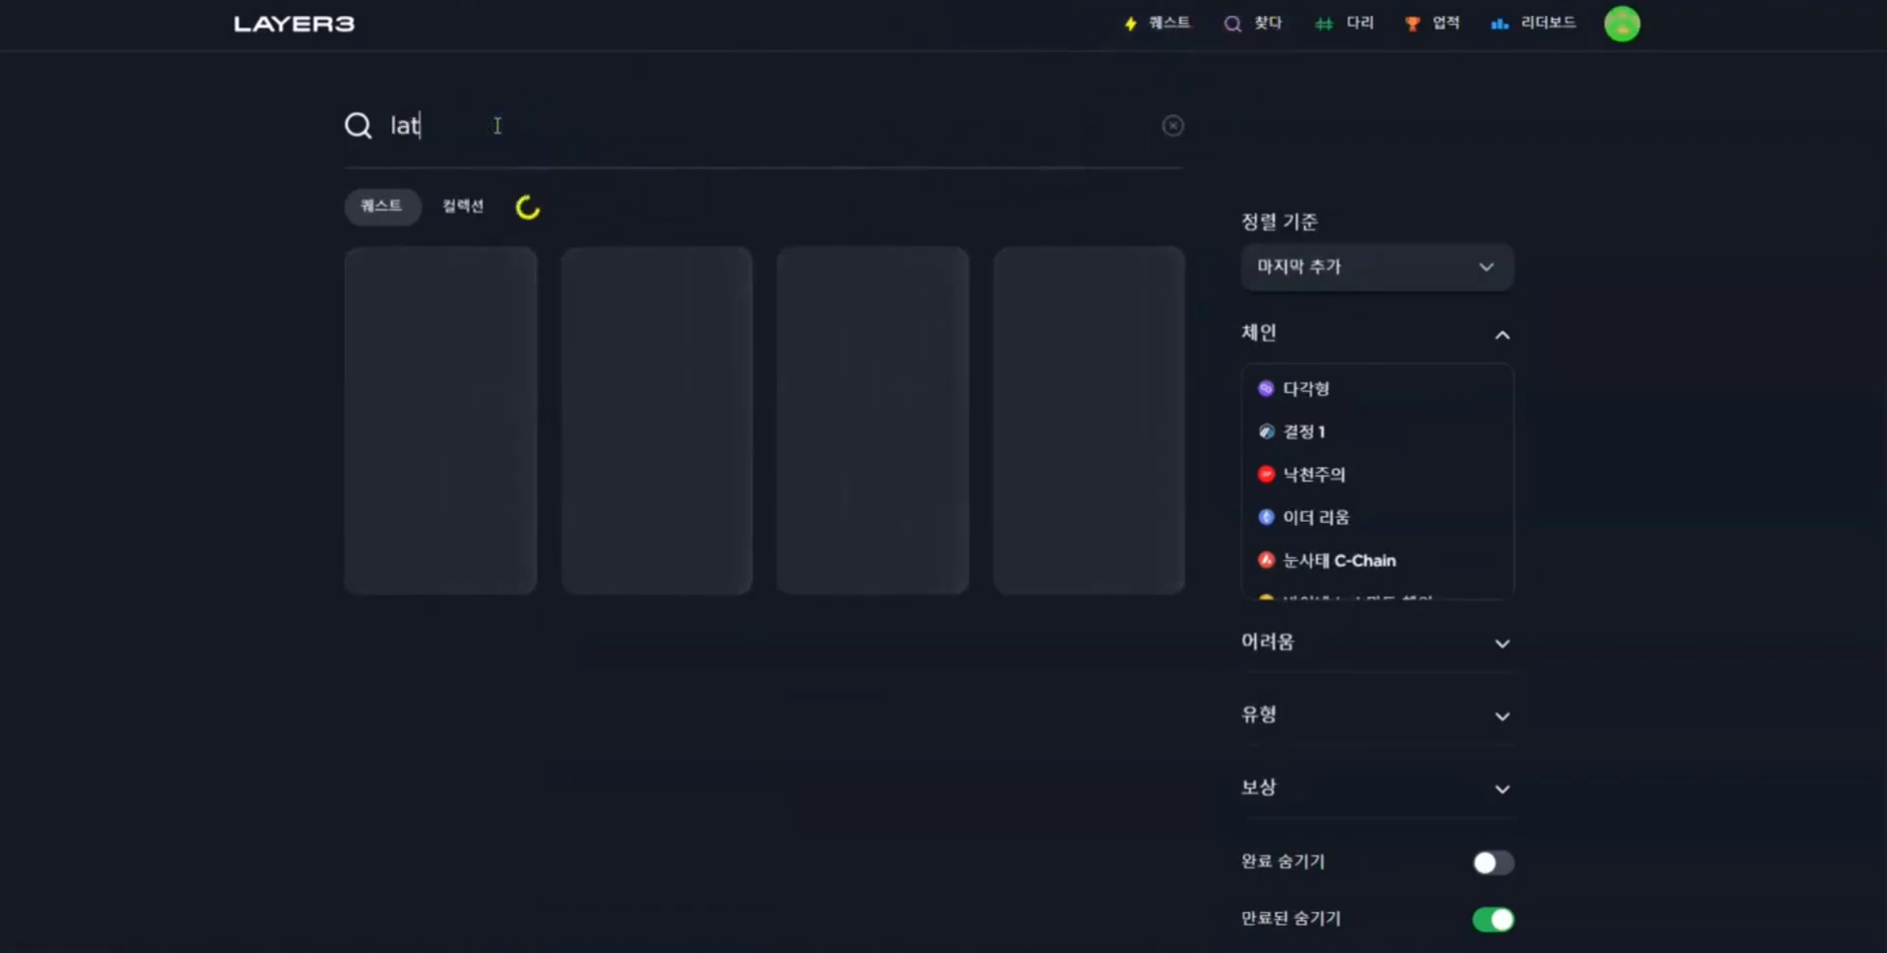
type("yer3")
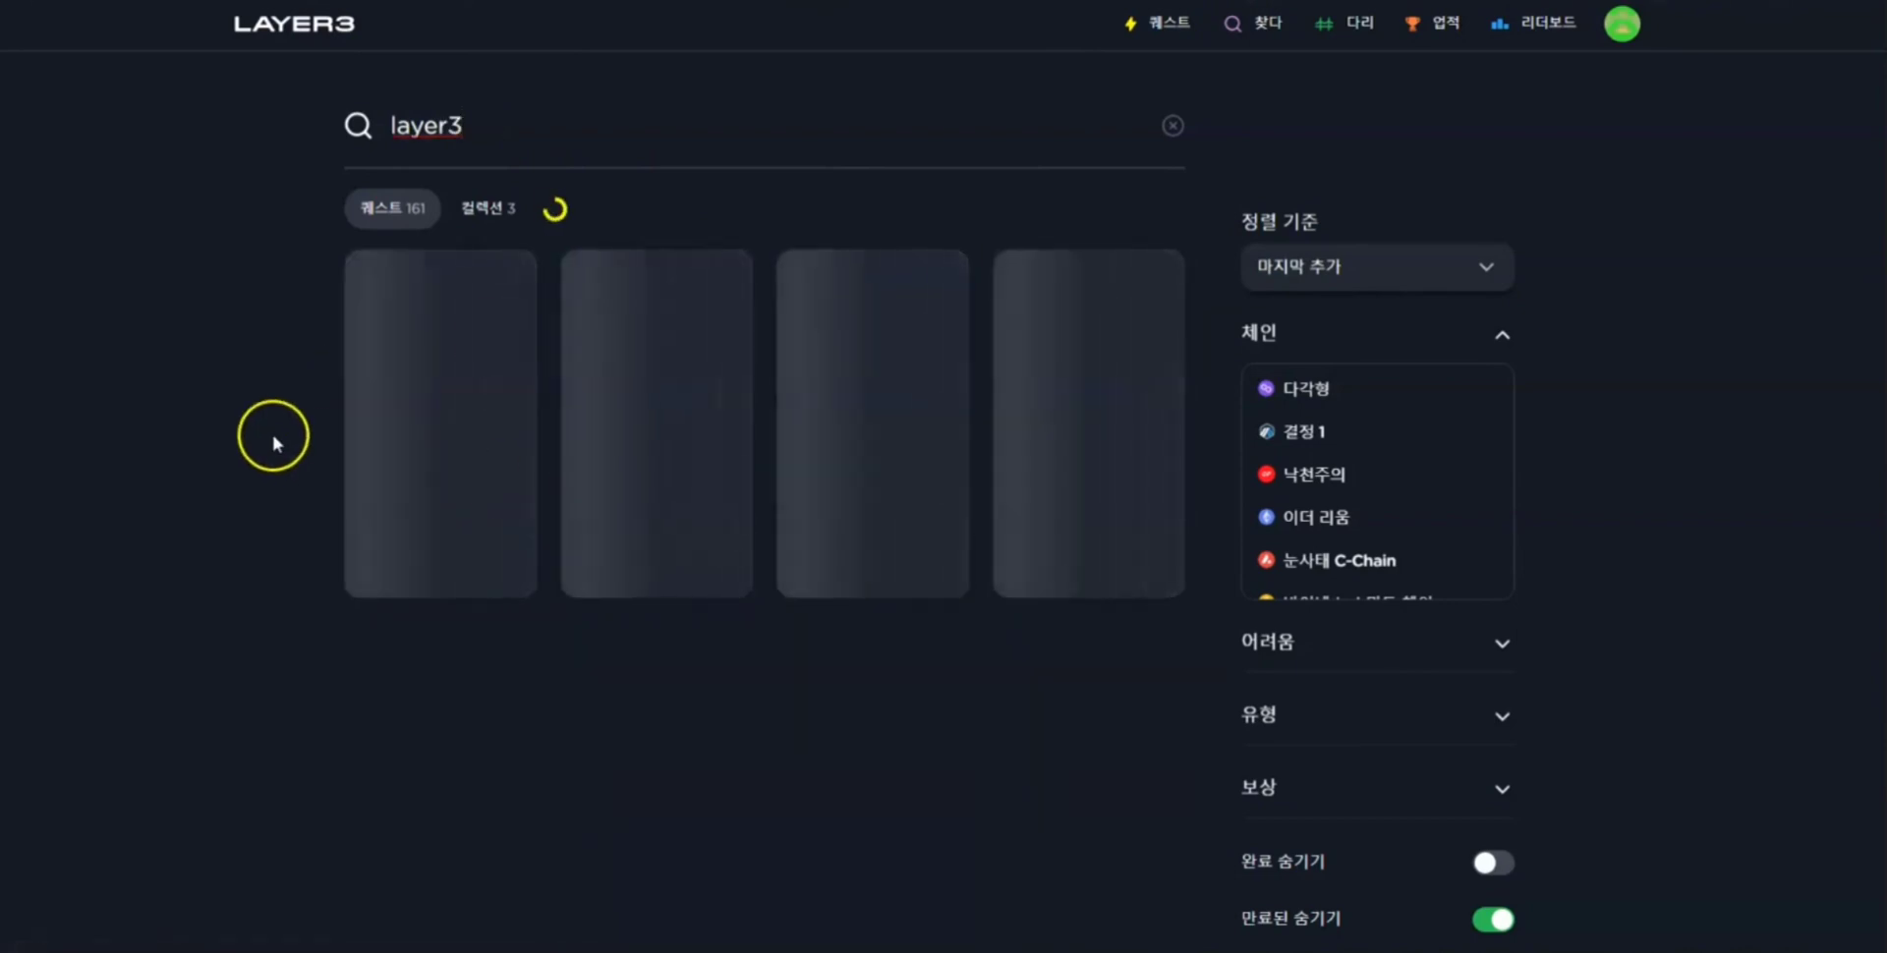
scroll(274, 430, "down", 1)
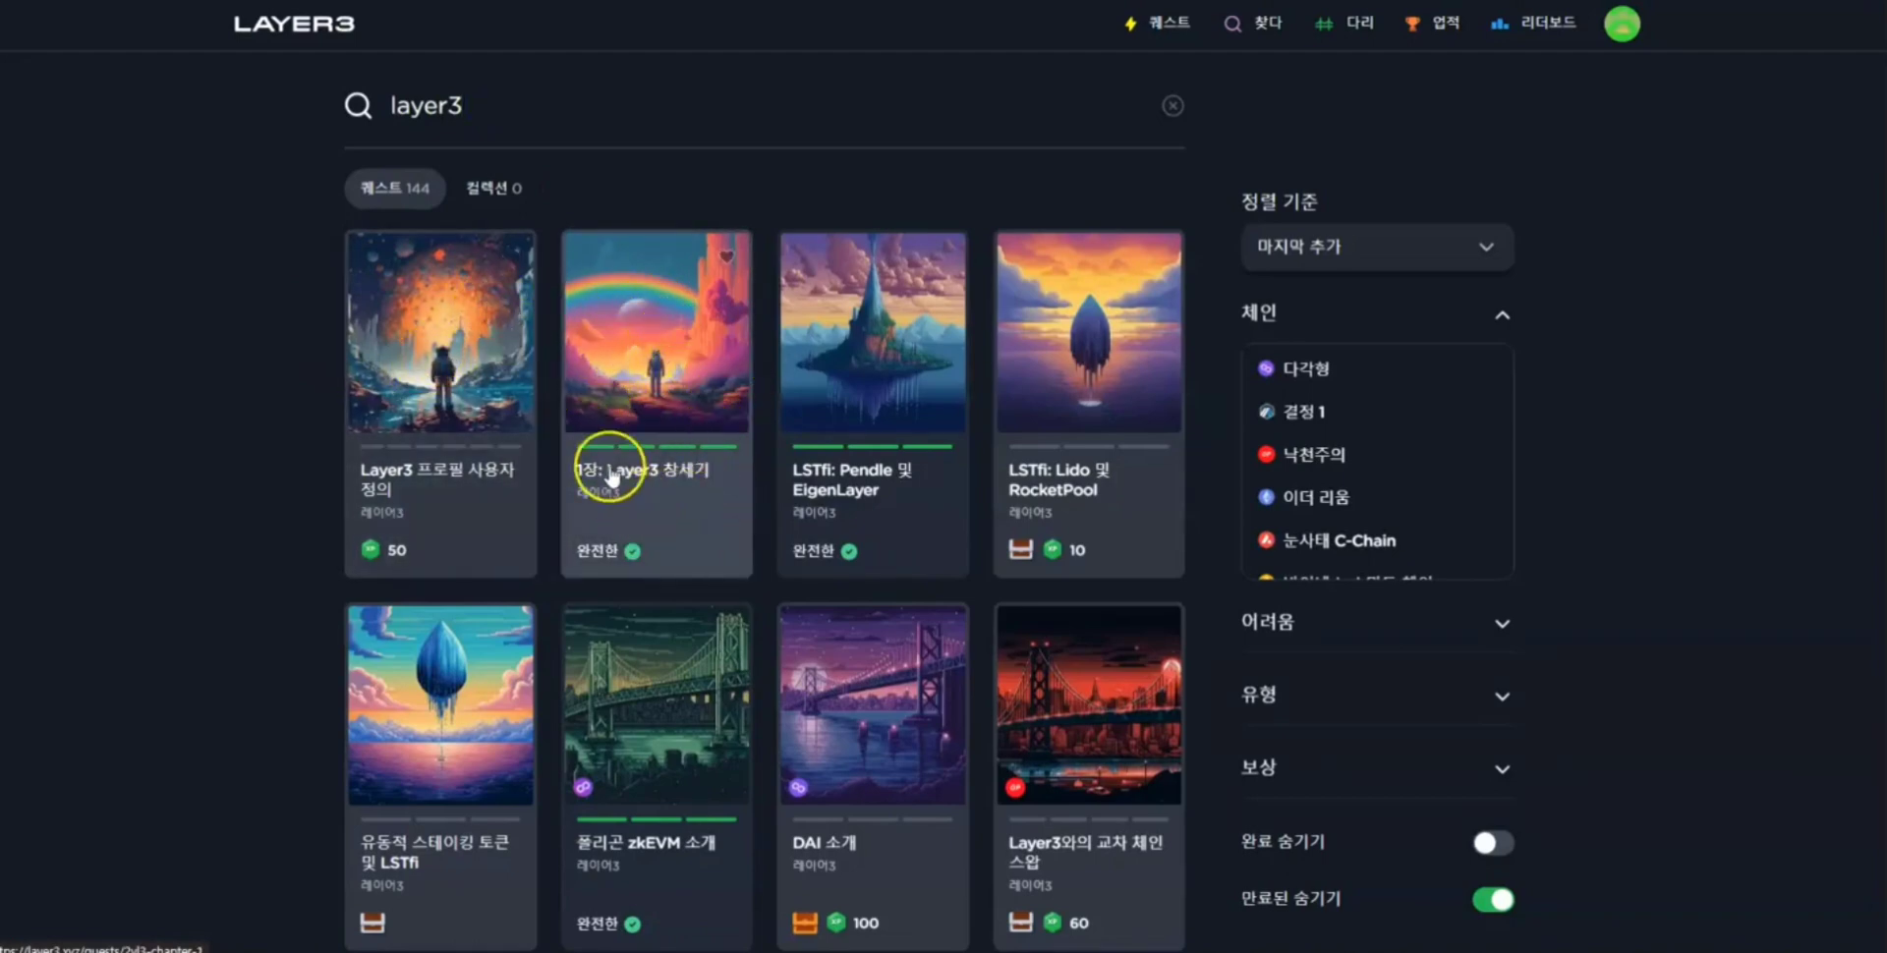
- Open the quest "1장: Layer3 창세기" from the search results and examine its task list
left_click(676, 521)
scroll(603, 515, "down", 2)
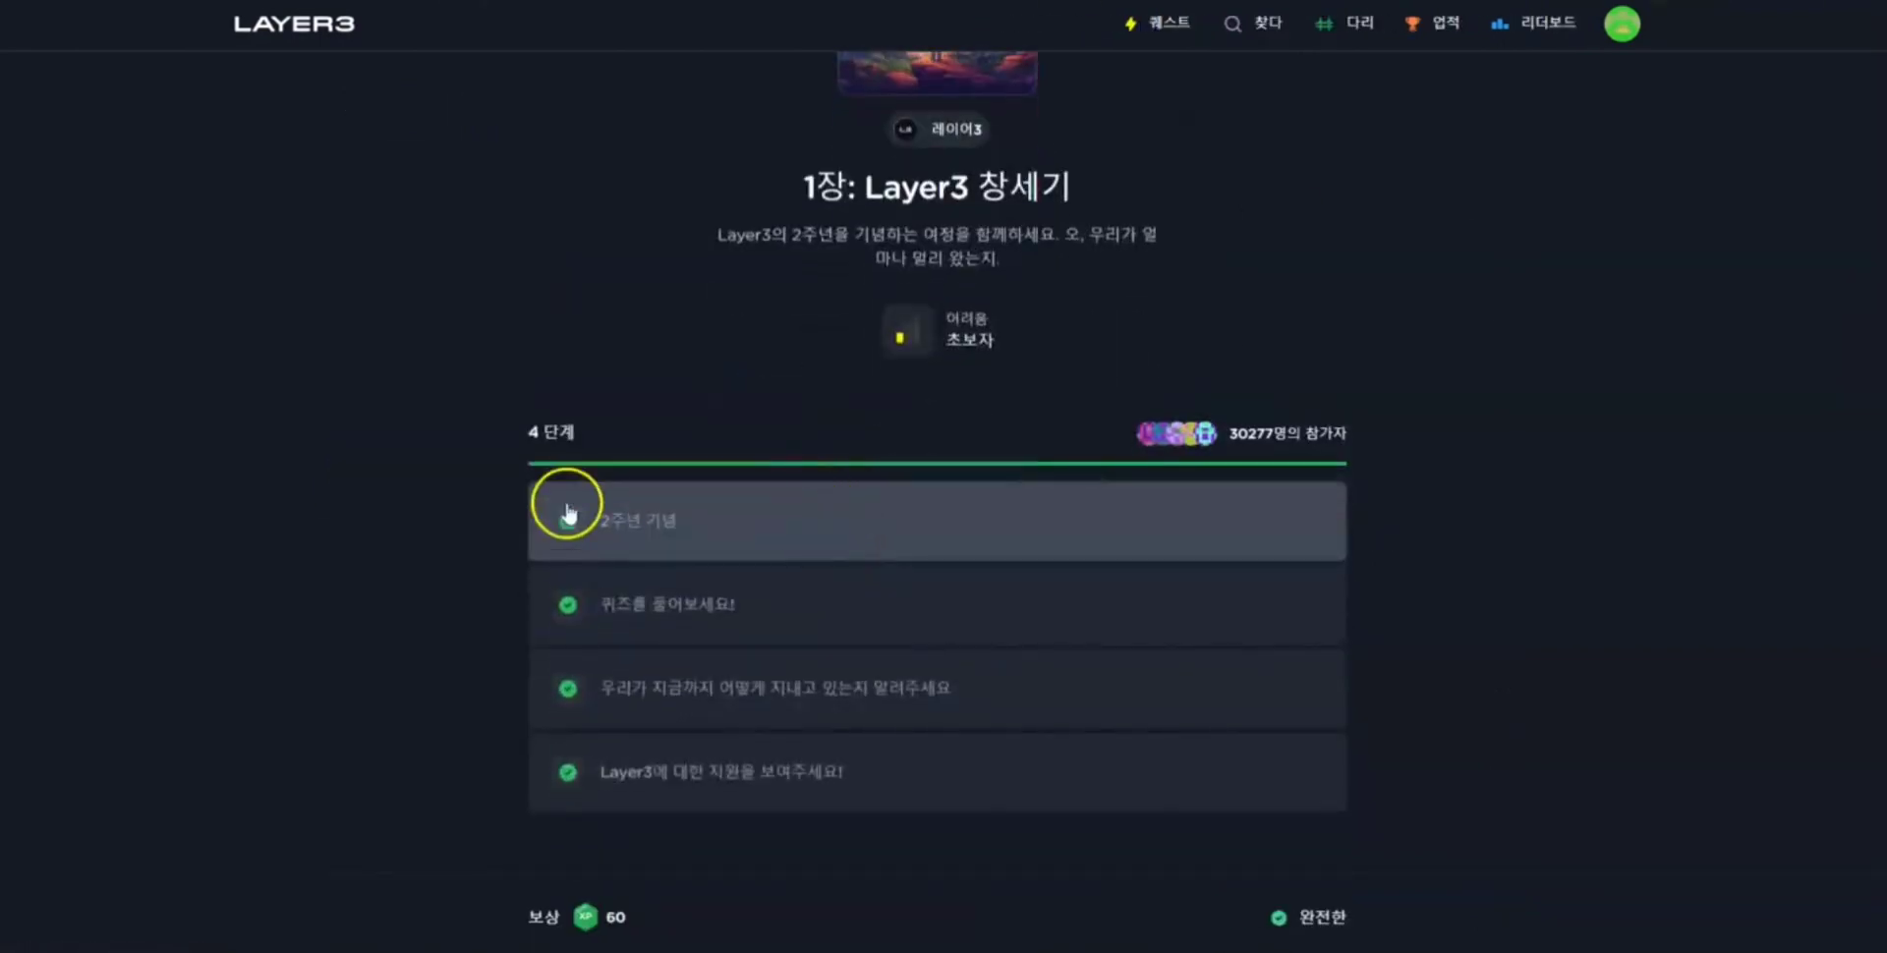
left_click_drag(548, 462, 601, 434)
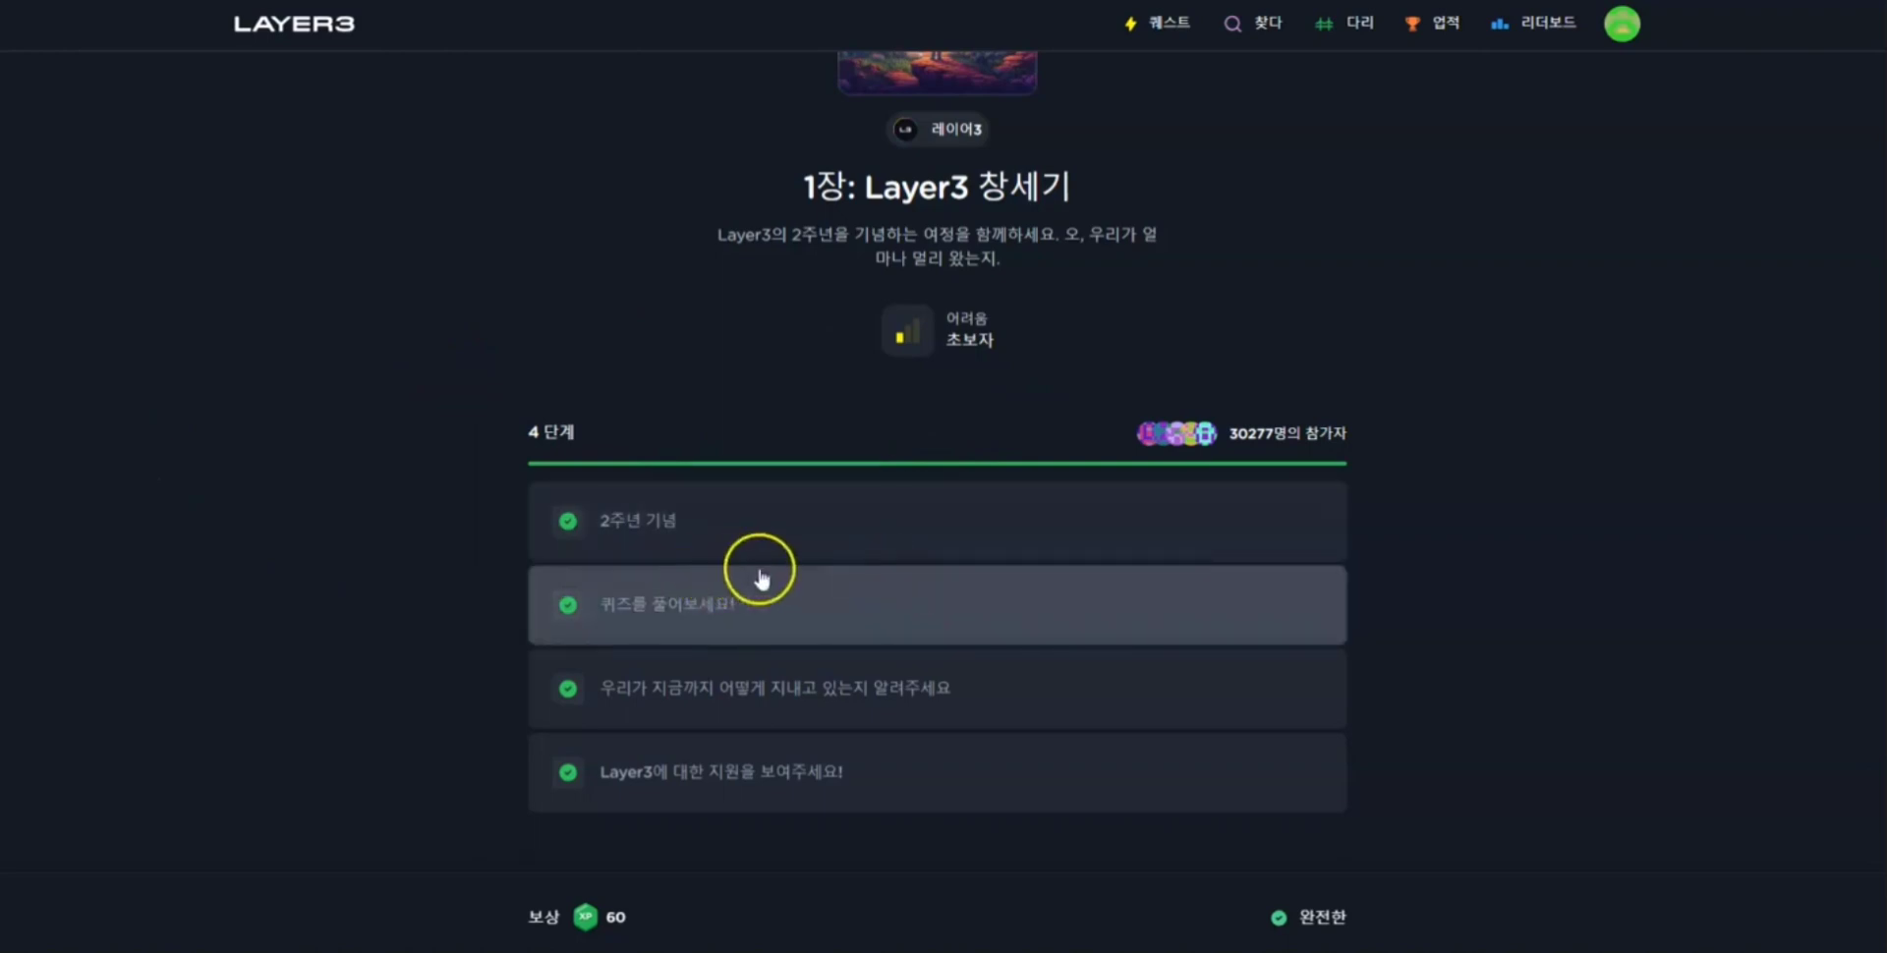
- Review the Genesis quest's tasks from the quiz through the survey and Twitter support task, ending on the quest overview
left_click(732, 621)
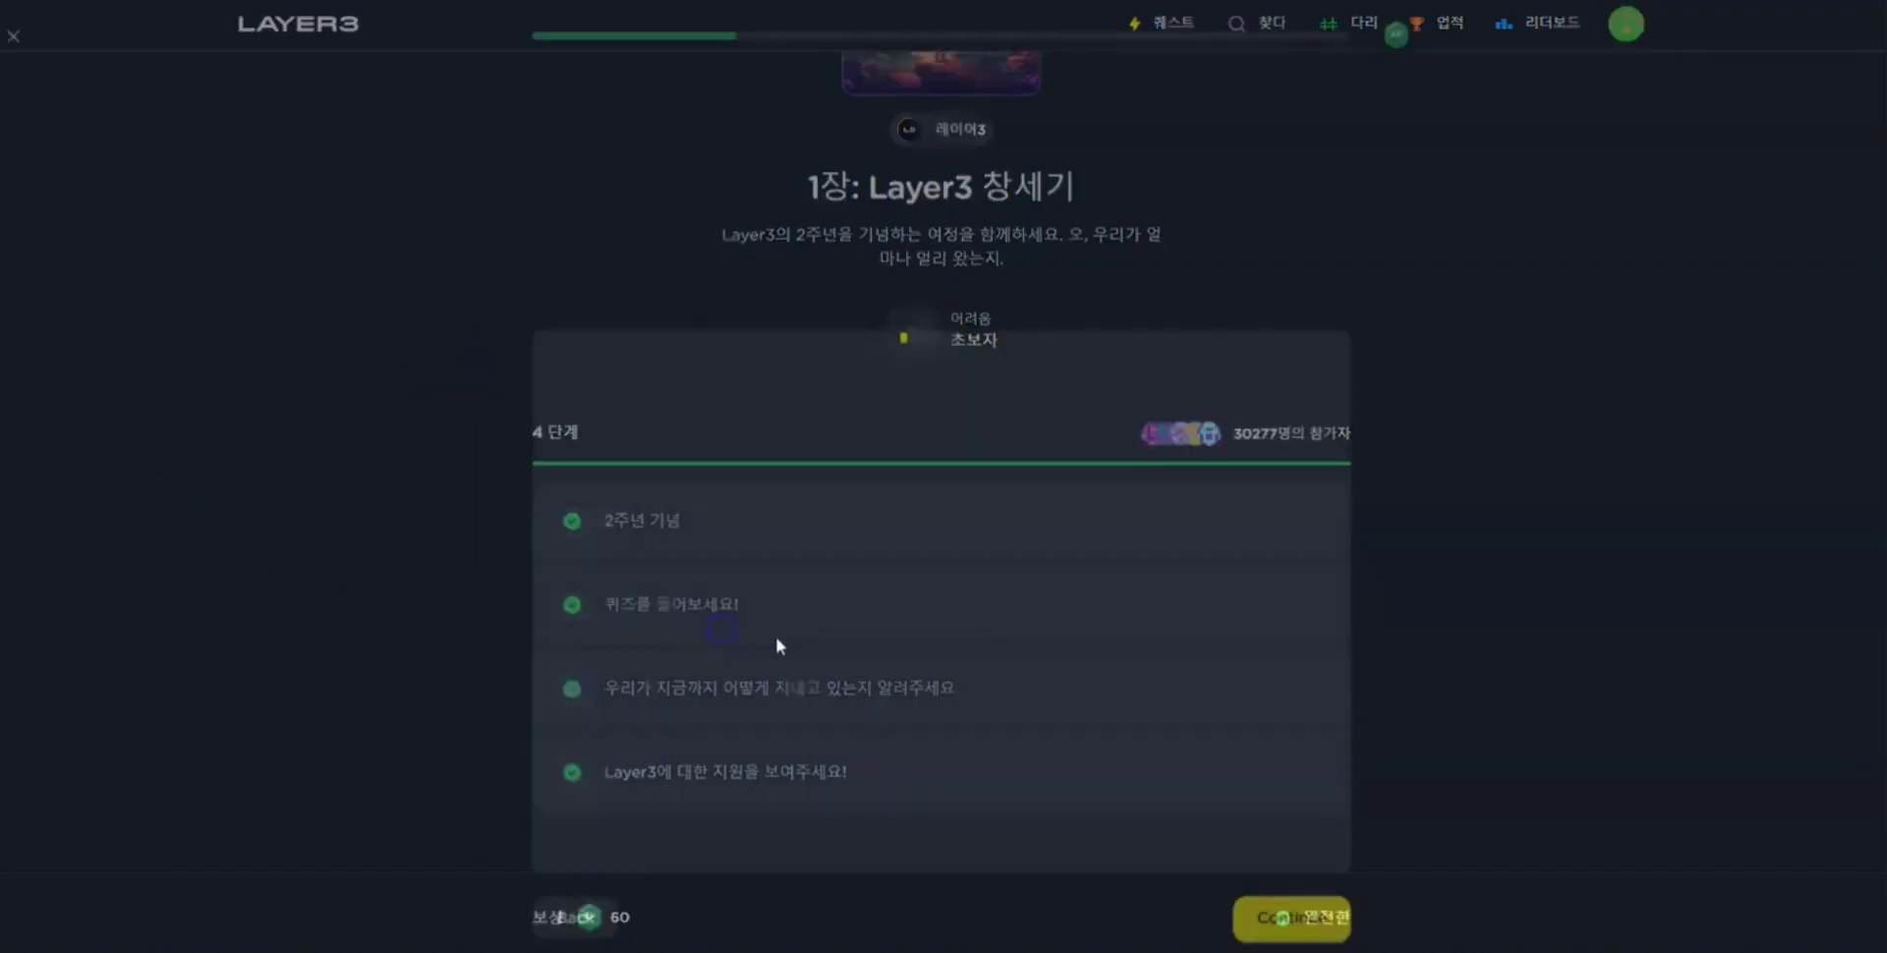
left_click(1268, 924)
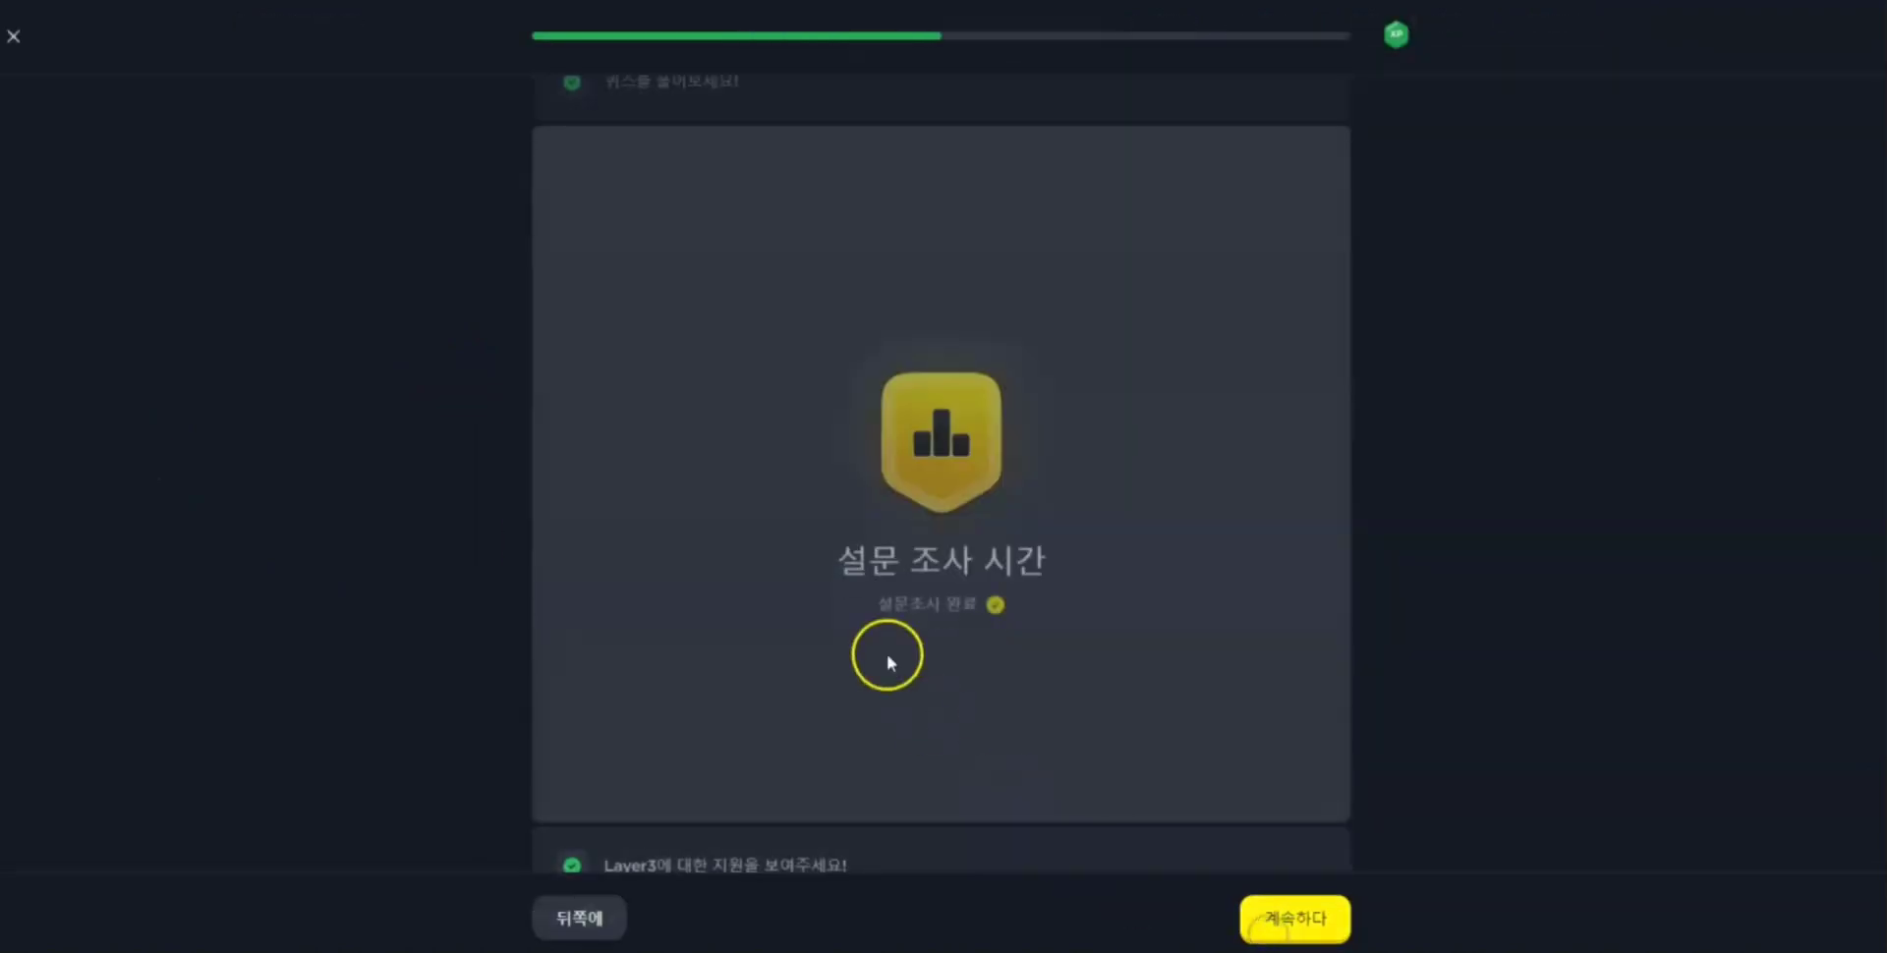
left_click(1312, 919)
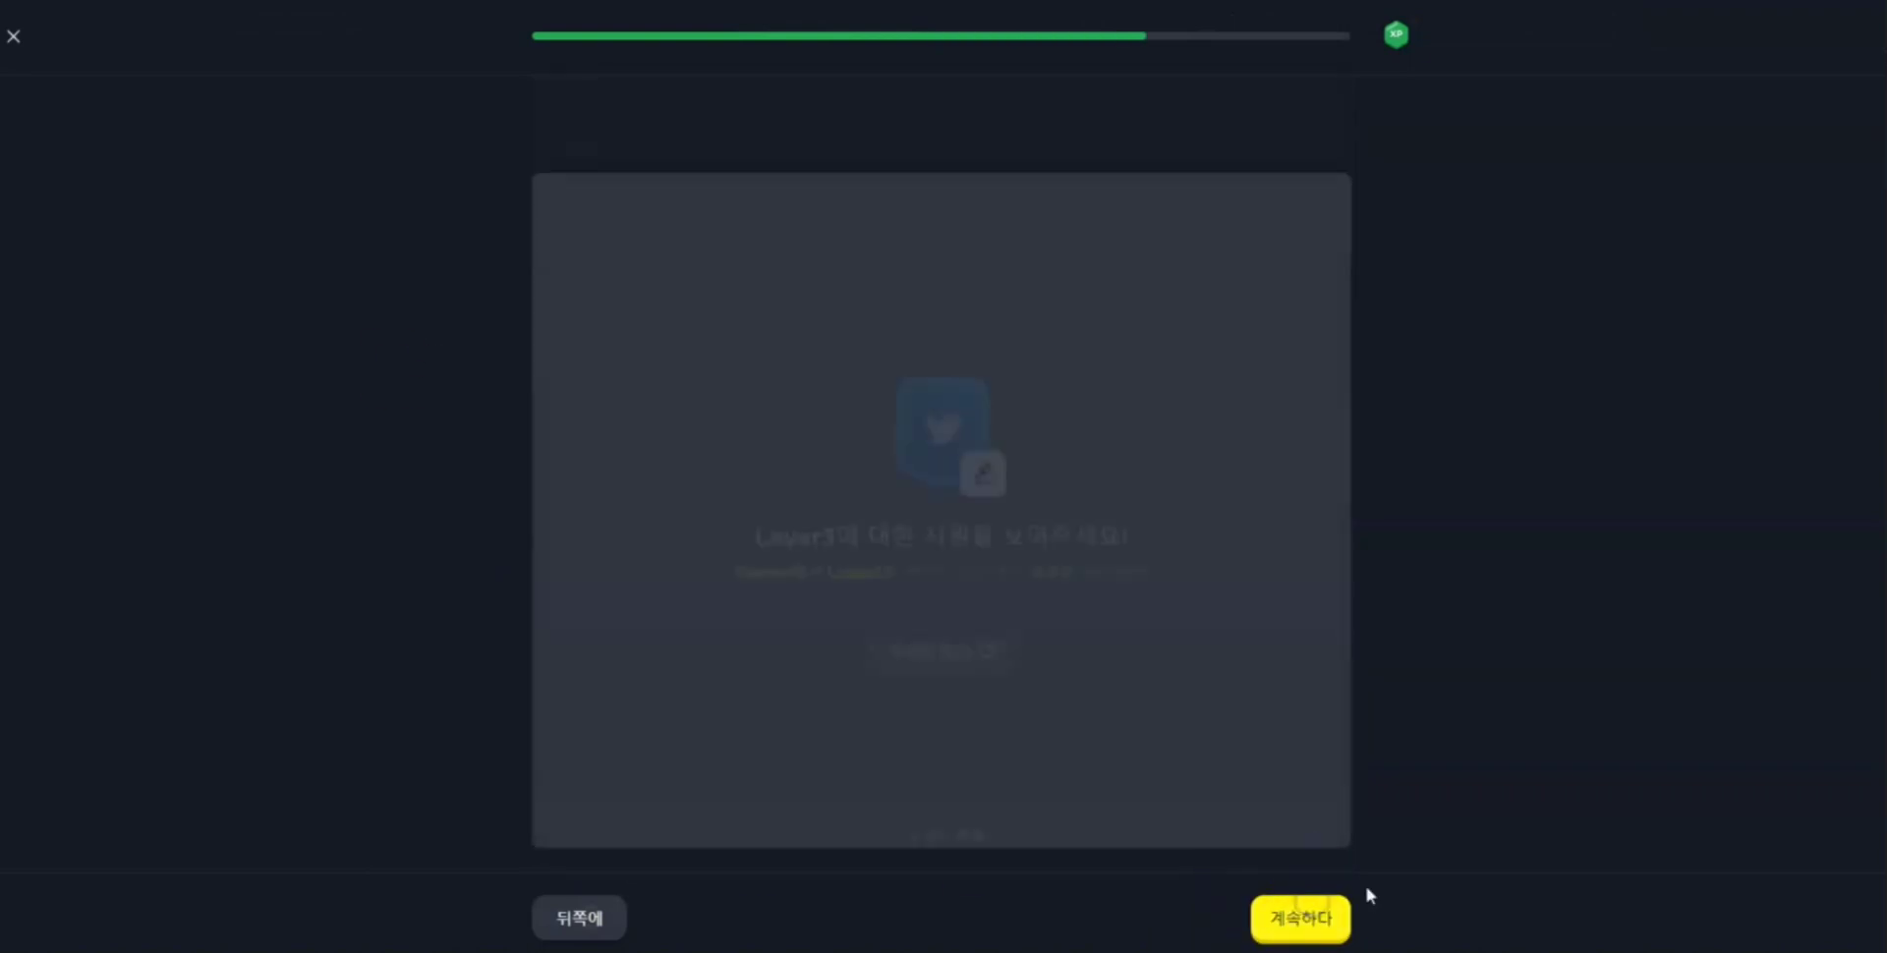
left_click(1336, 924)
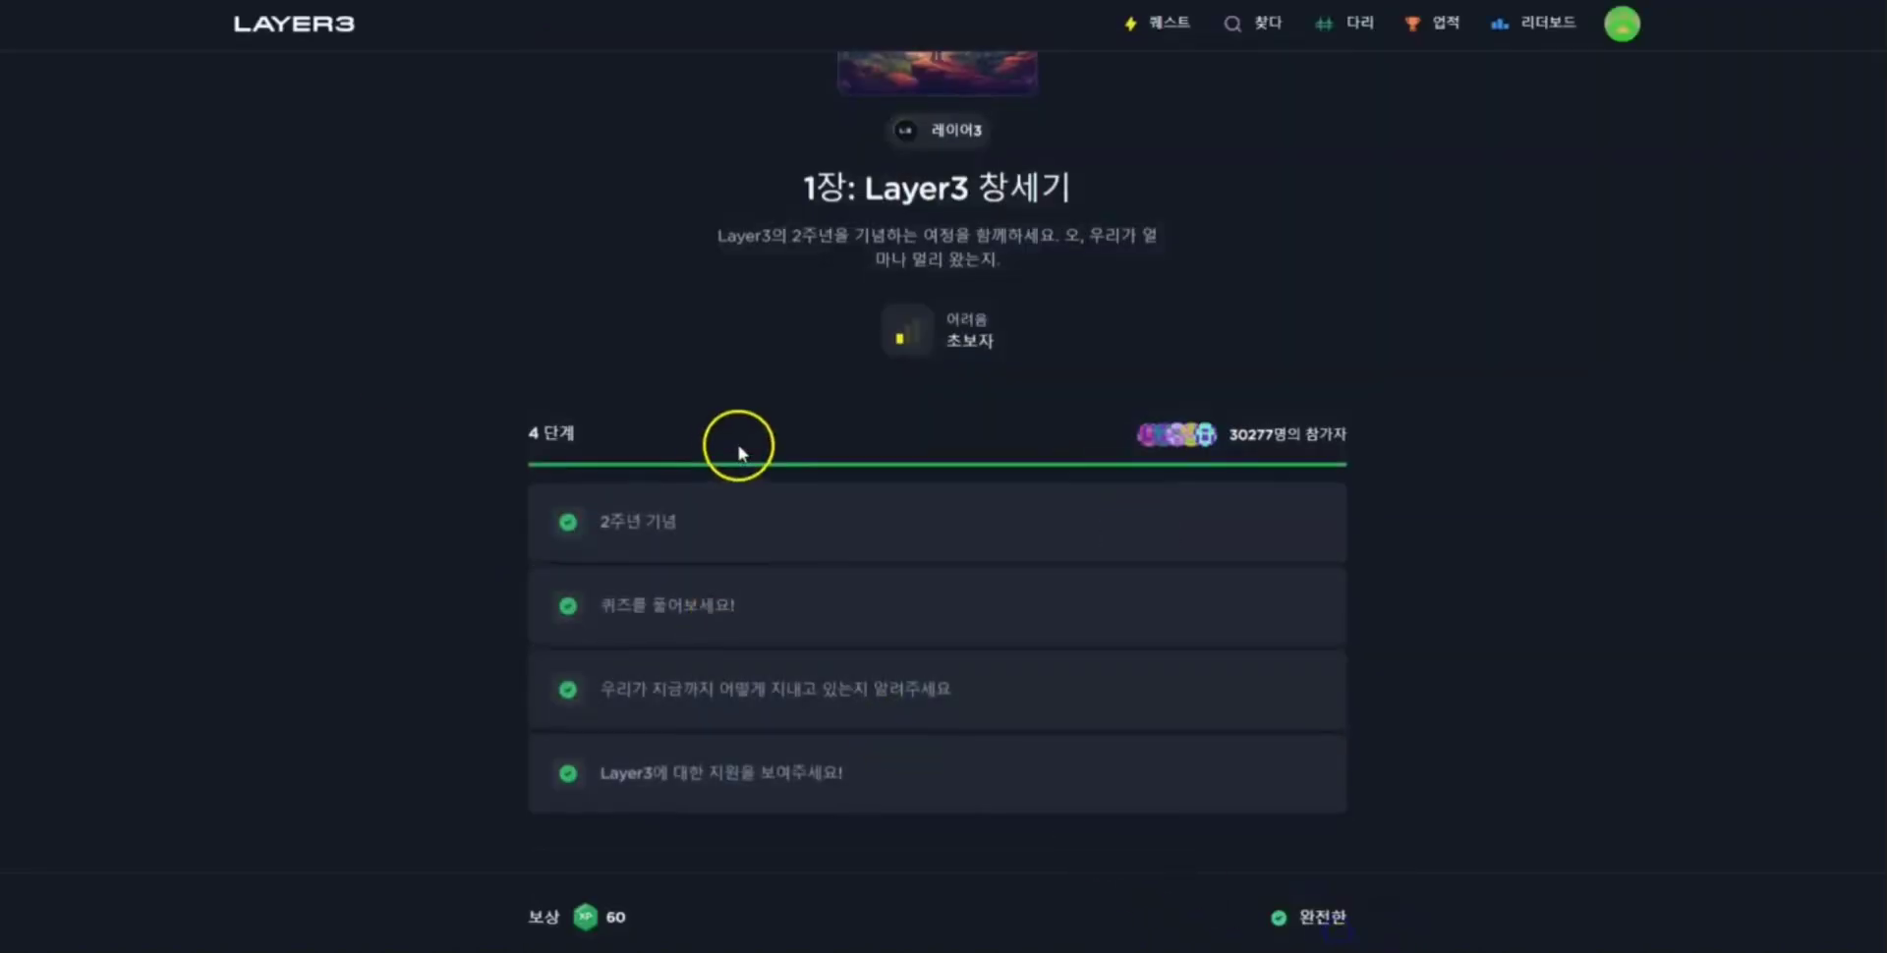
- Go back to the search results and open the quest "Layer3 프로필 사용자 정의"
scroll(728, 451, "up", 2)
right_click(364, 173)
left_click(409, 197)
left_click(438, 501)
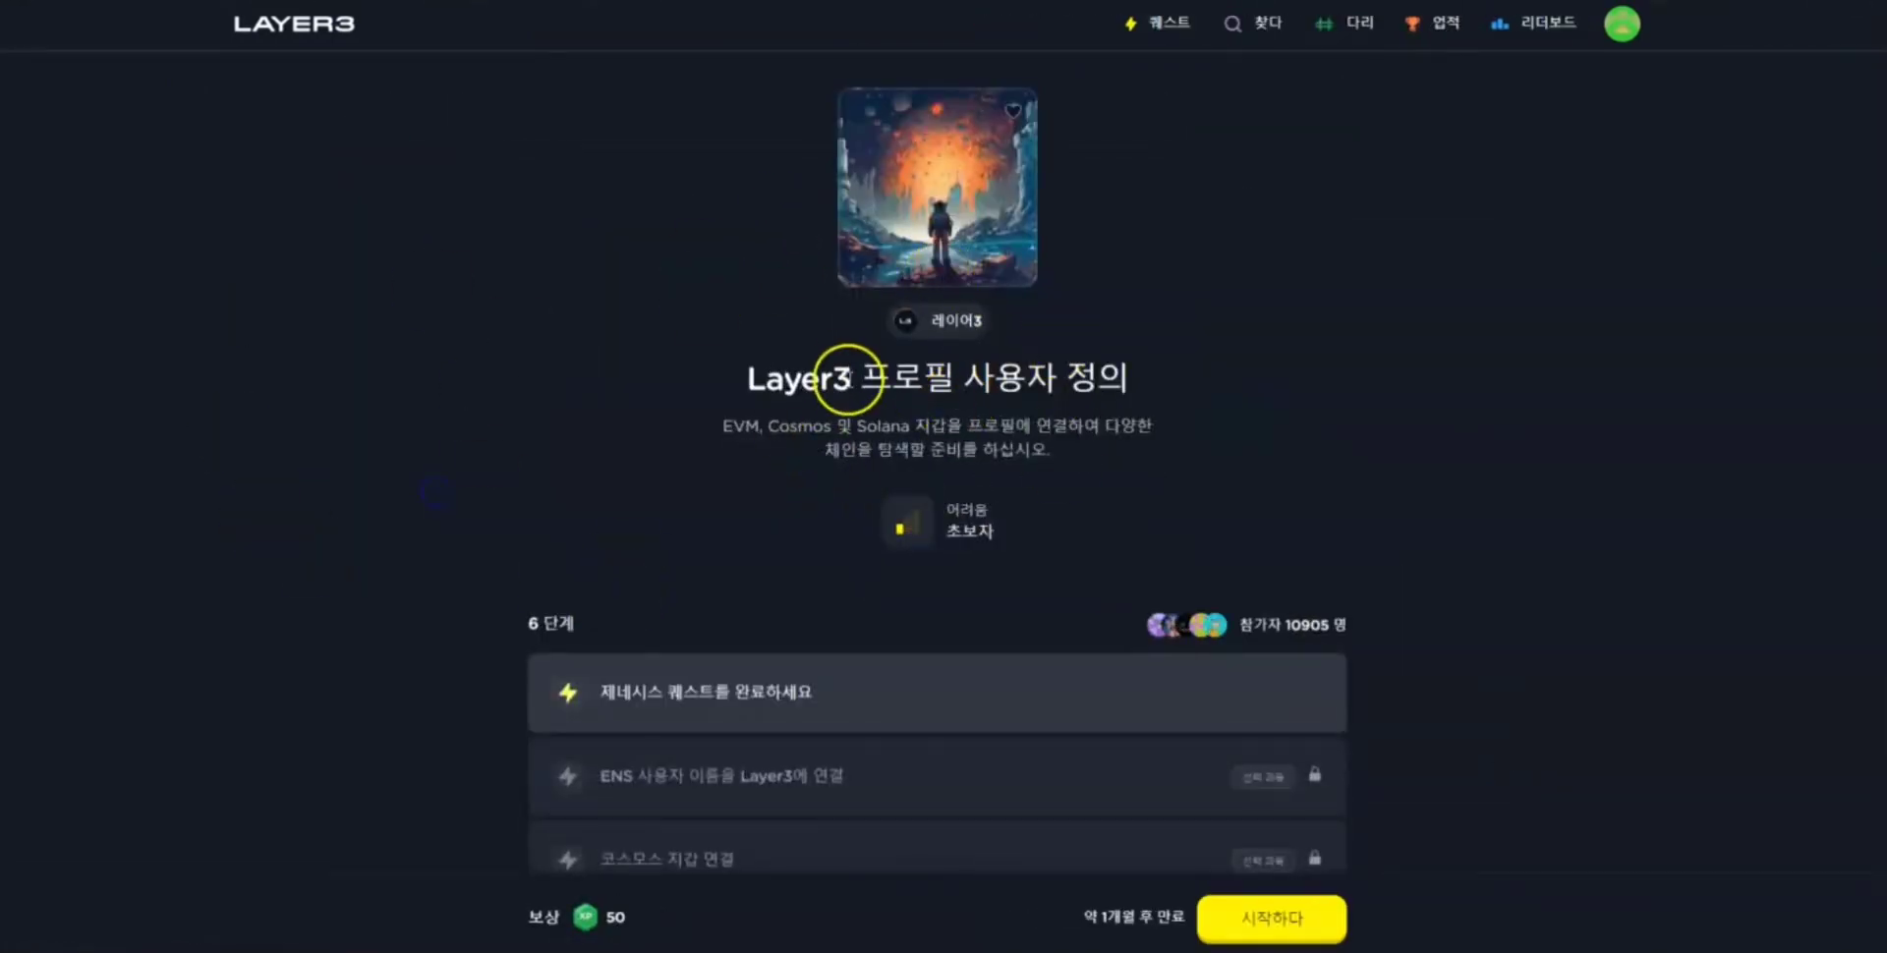
- Start the profile customization quest, continue past the Genesis requirement, and highlight the ENS username linking task's title
scroll(851, 360, "down", 3)
left_click(1313, 924)
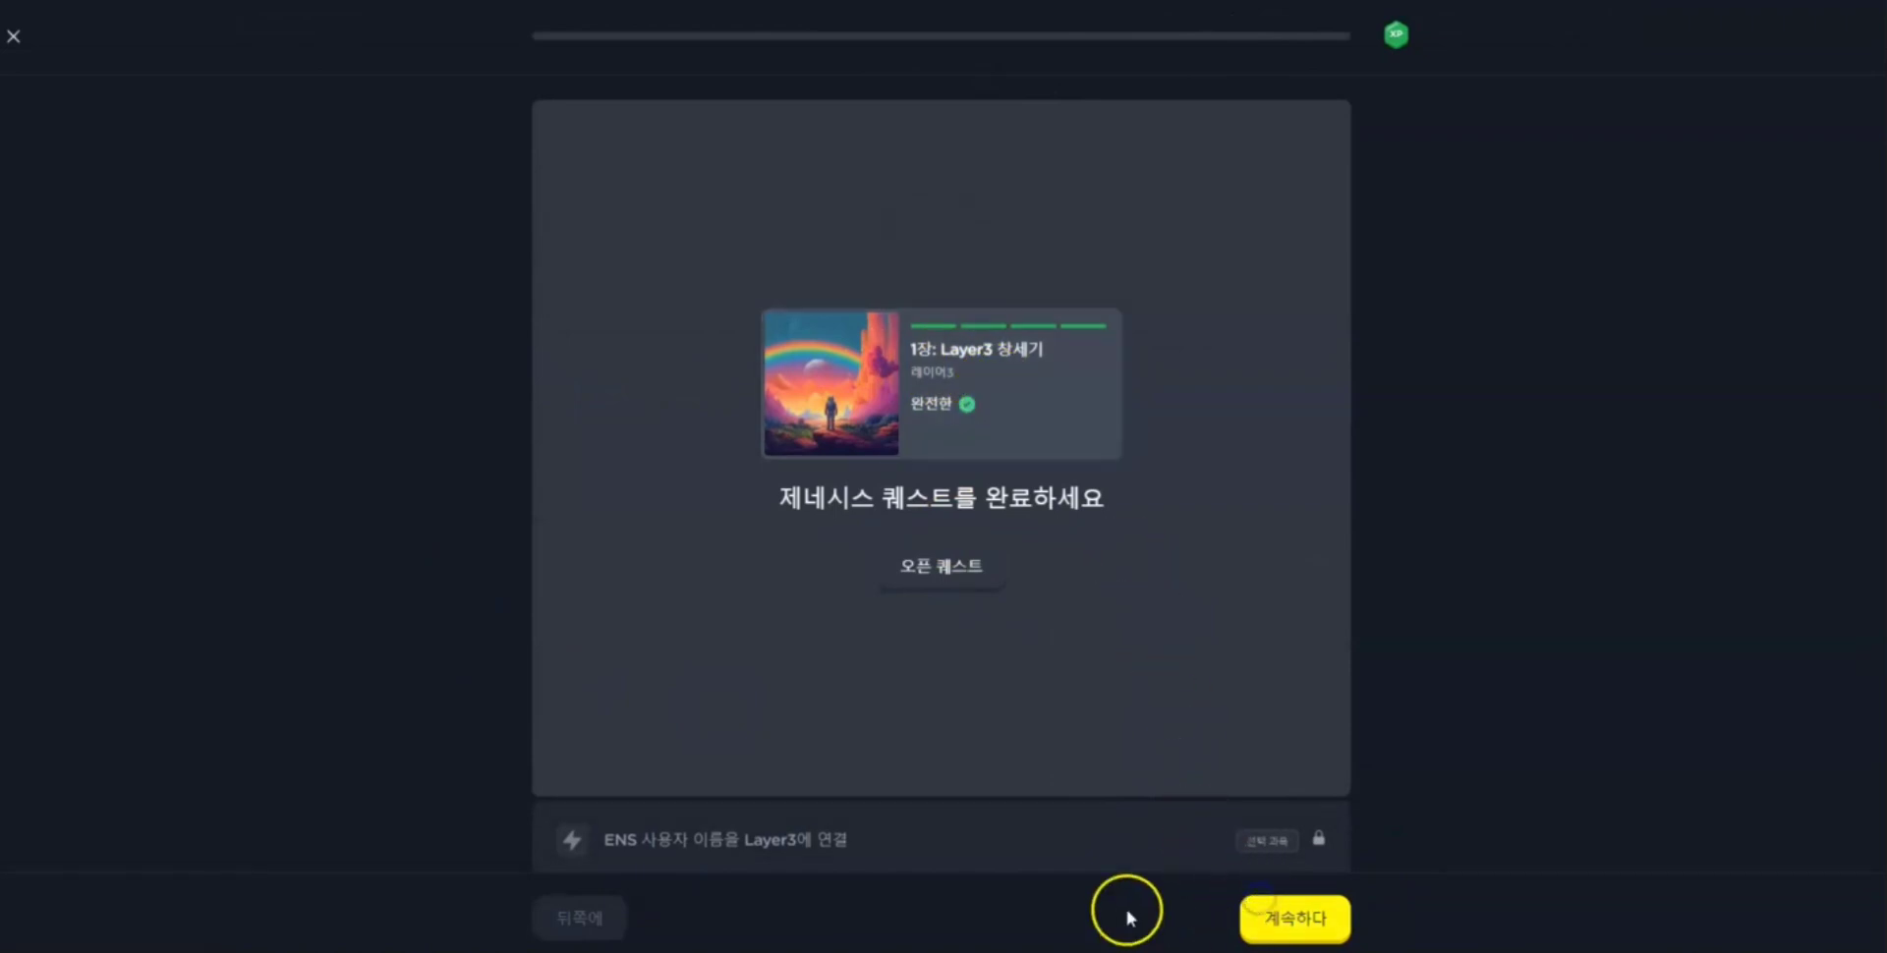
left_click(1287, 921)
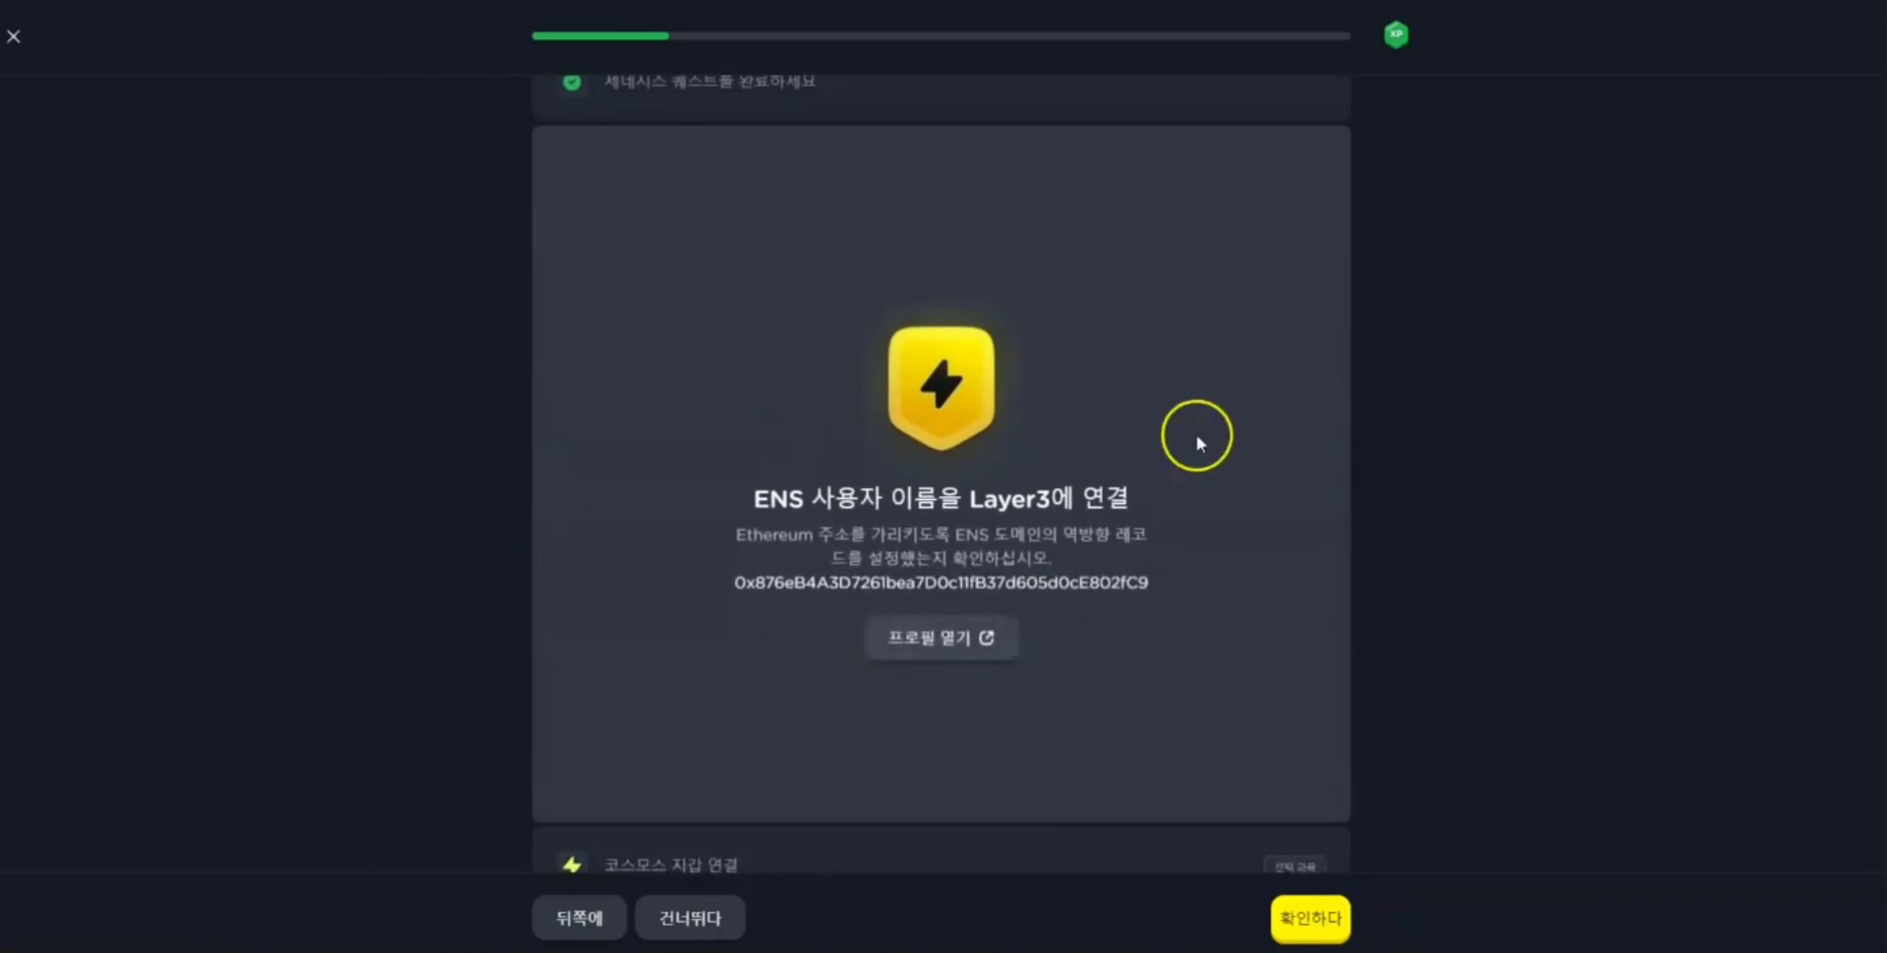
left_click_drag(754, 501, 980, 501)
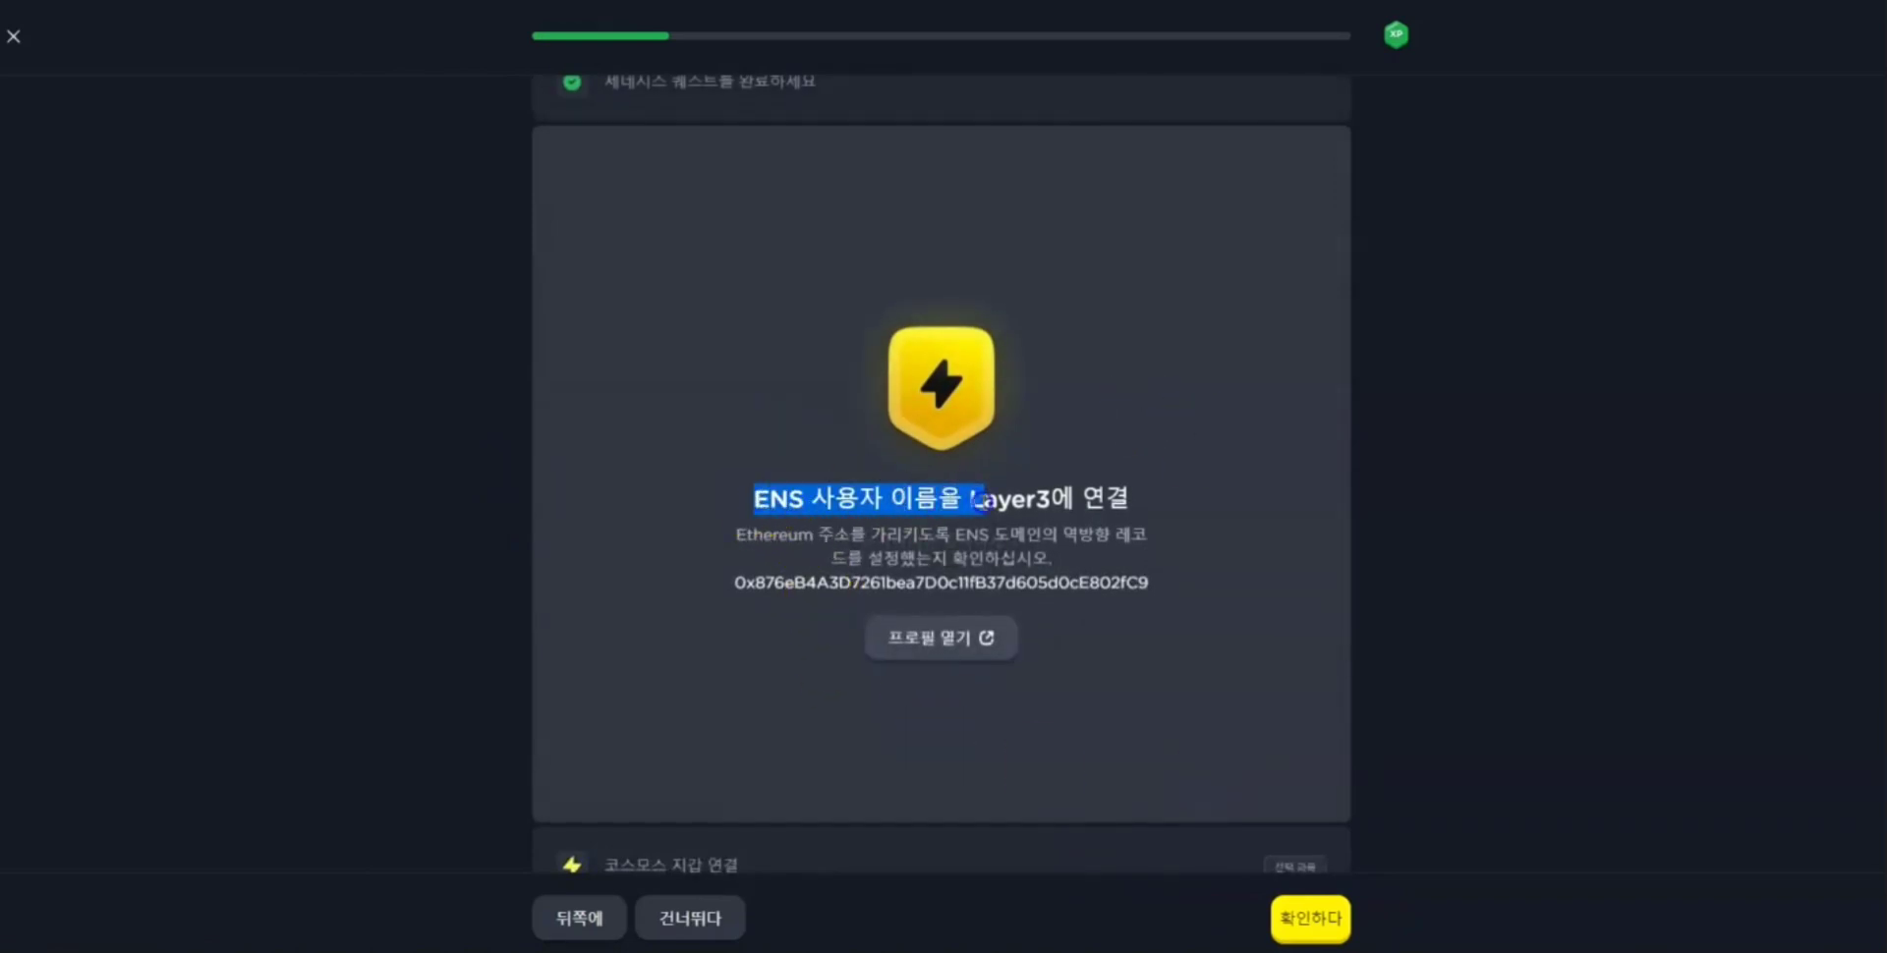
- Go on from the ENS username task to the Cosmos wallet task and open the linked Layer3 profile for editing
left_click(1126, 502)
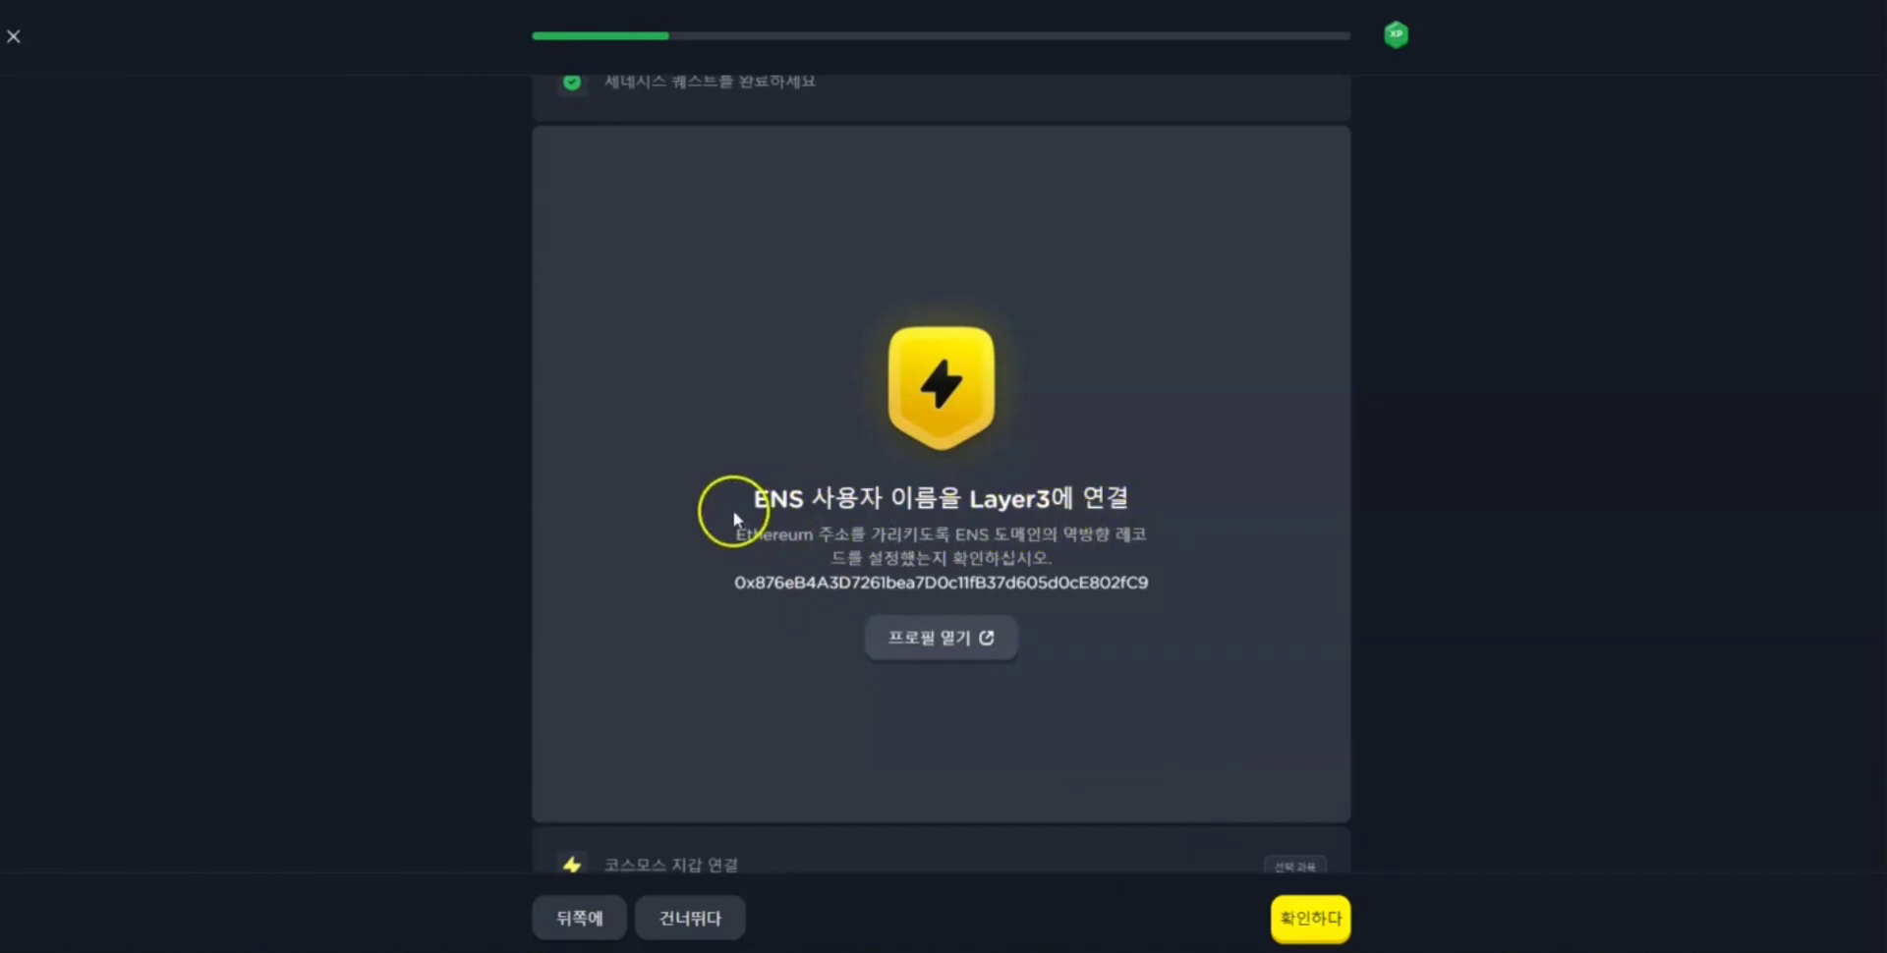
left_click(861, 528)
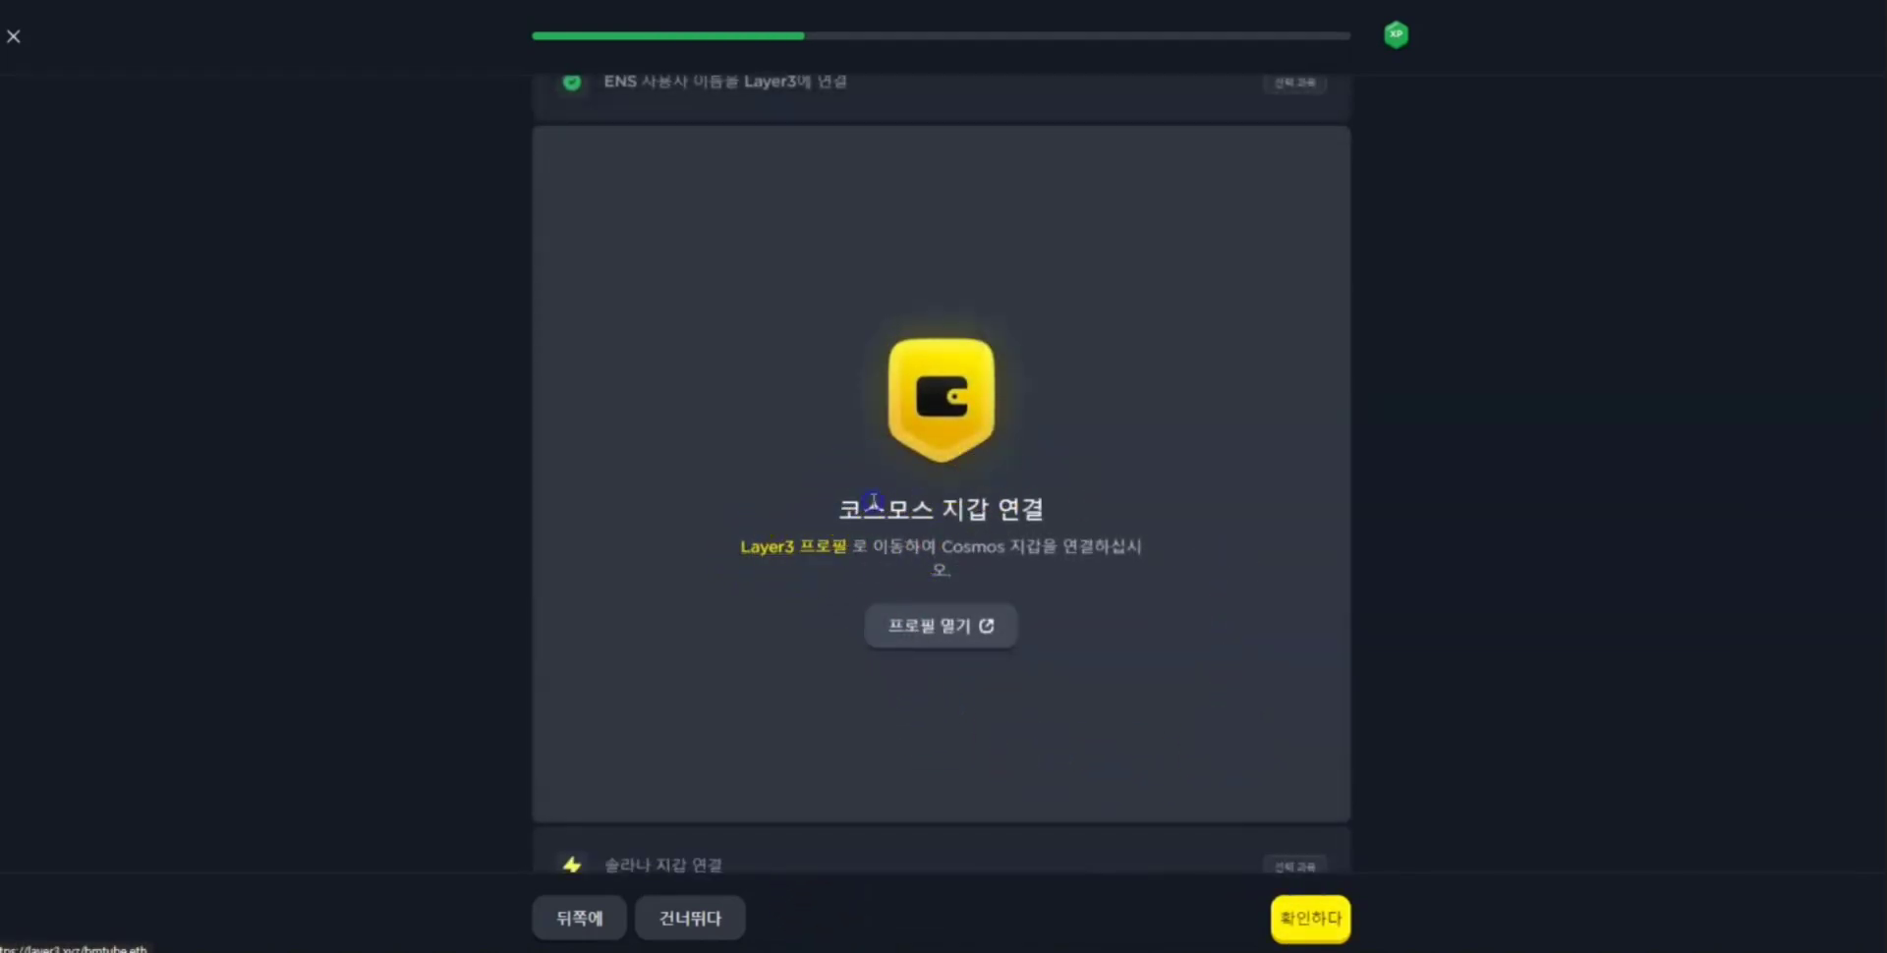
left_click(923, 621)
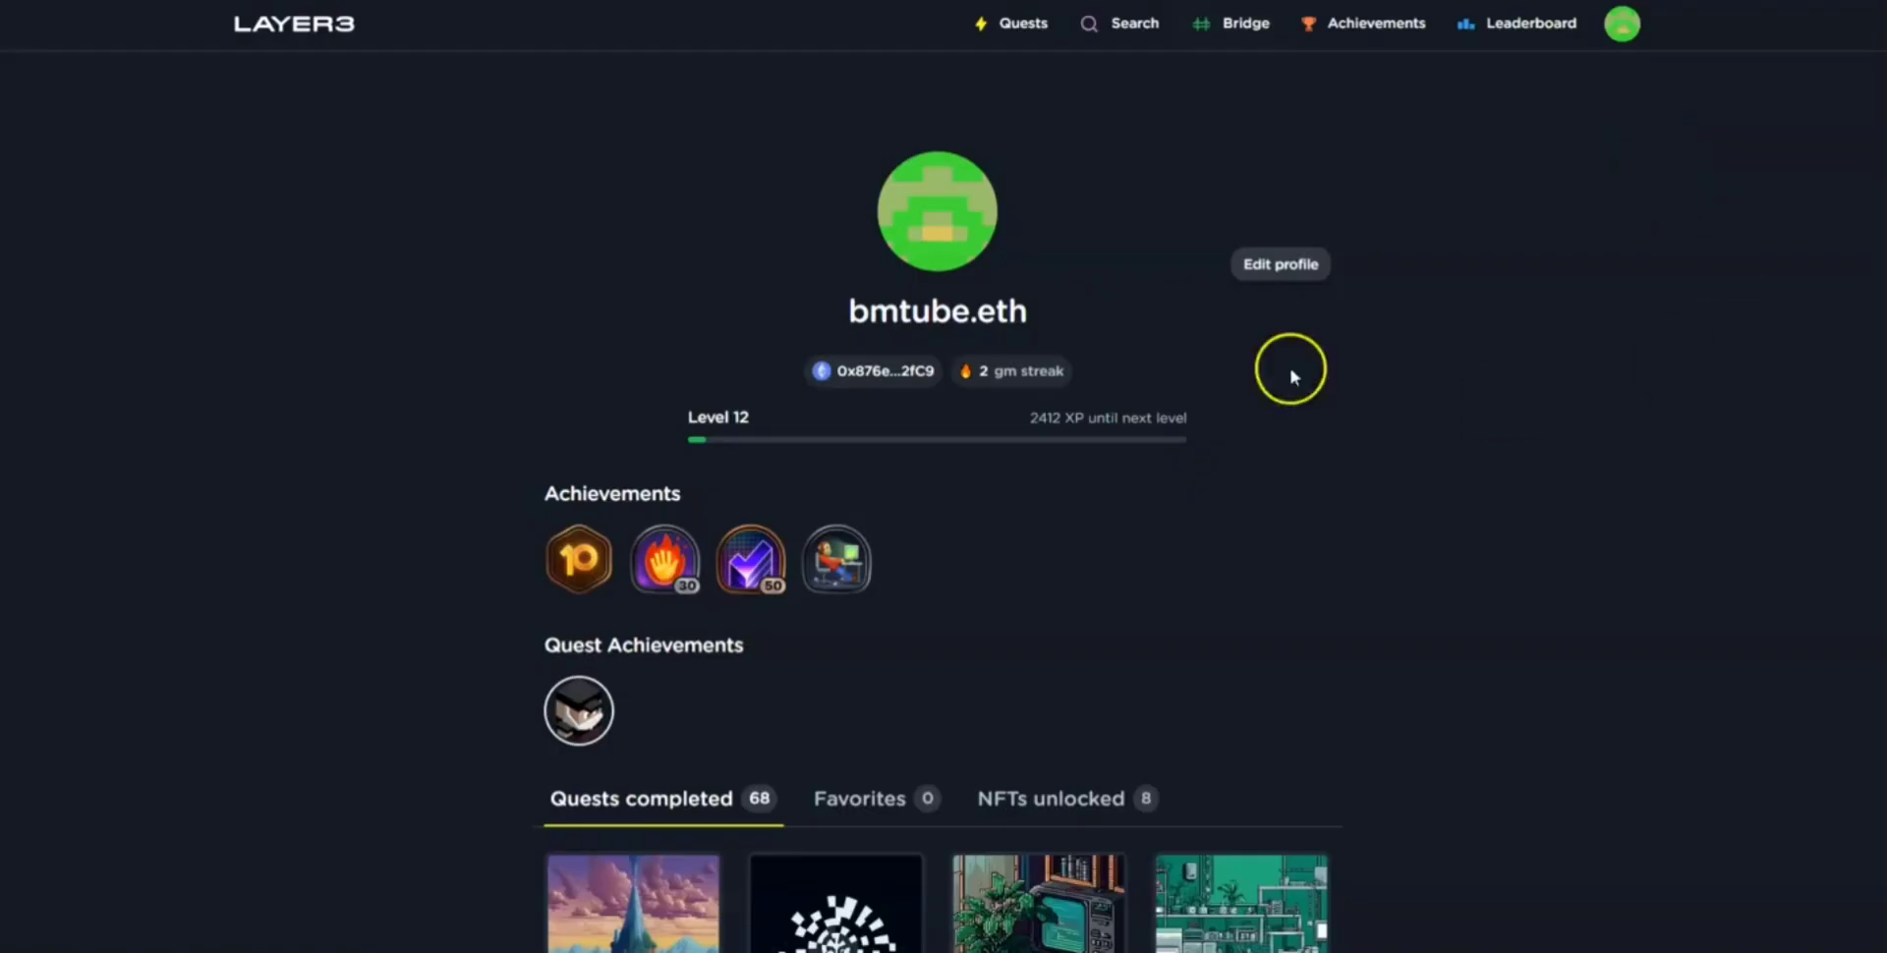
left_click(1289, 265)
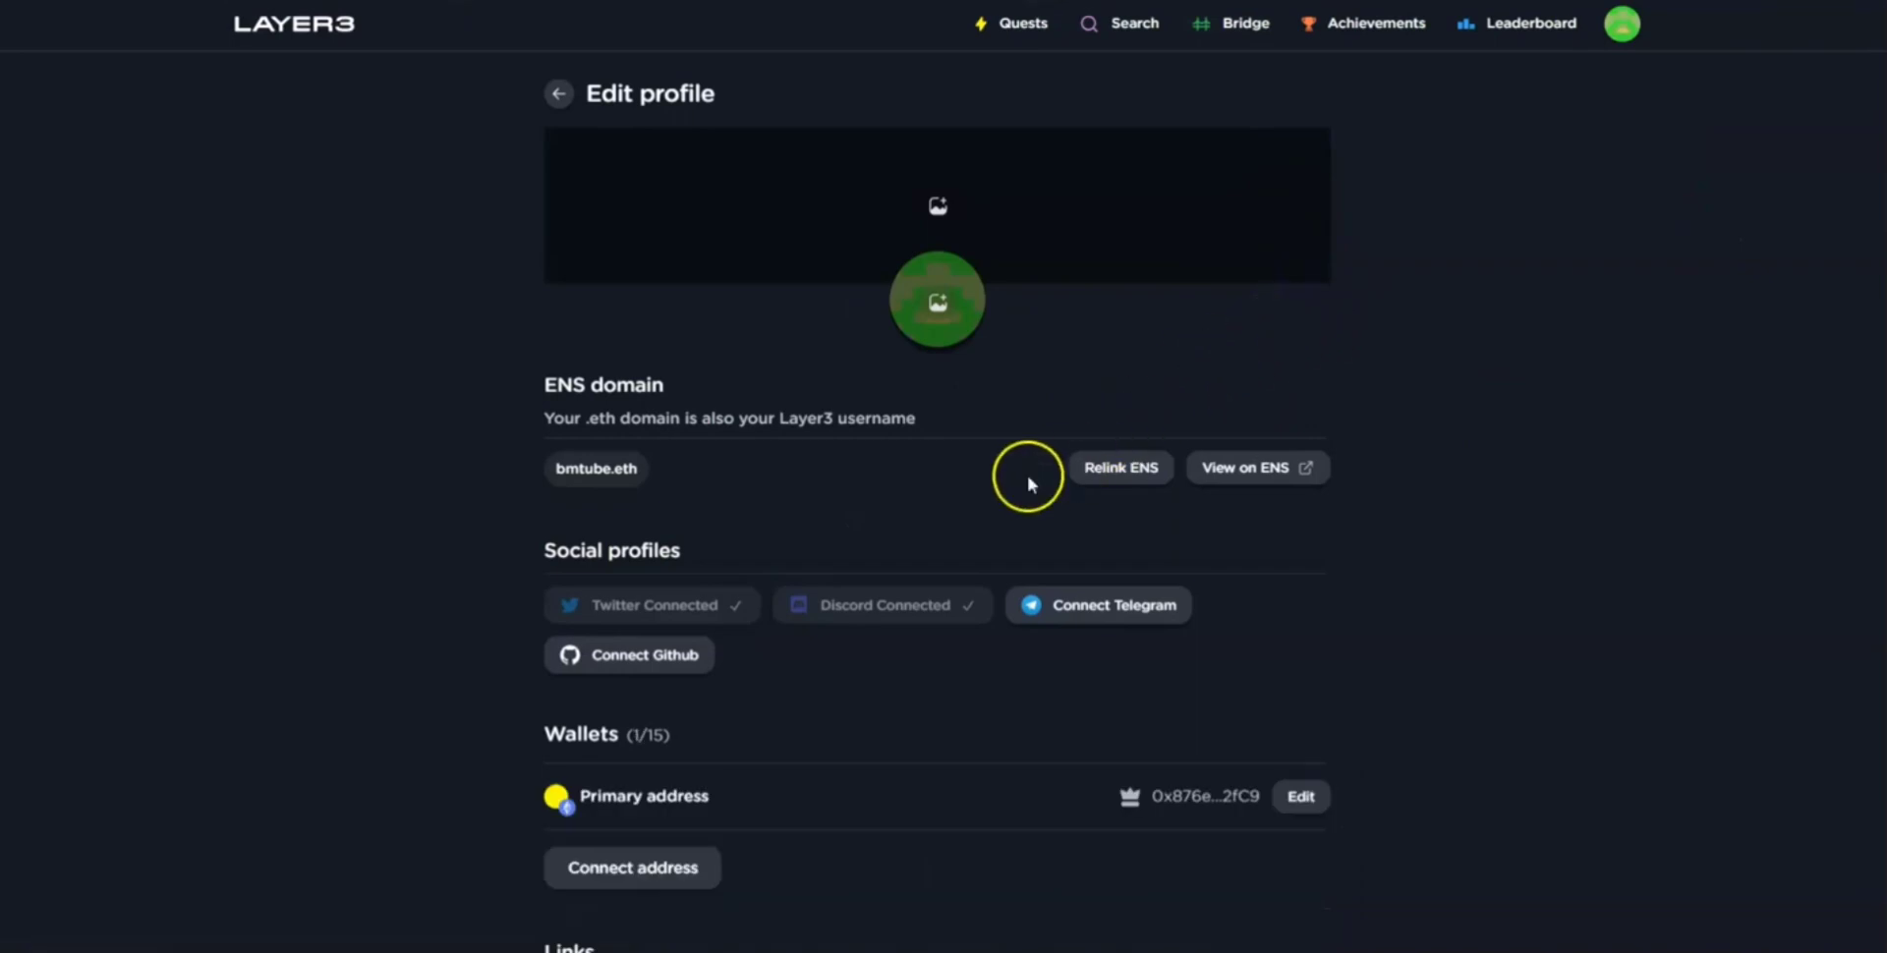
- Connect the Keplr wallet on Cosmos to the profile, approving the connection and signature requests, and save it with the label Keplr
scroll(973, 482, "down", 3)
scroll(806, 601, "down", 1)
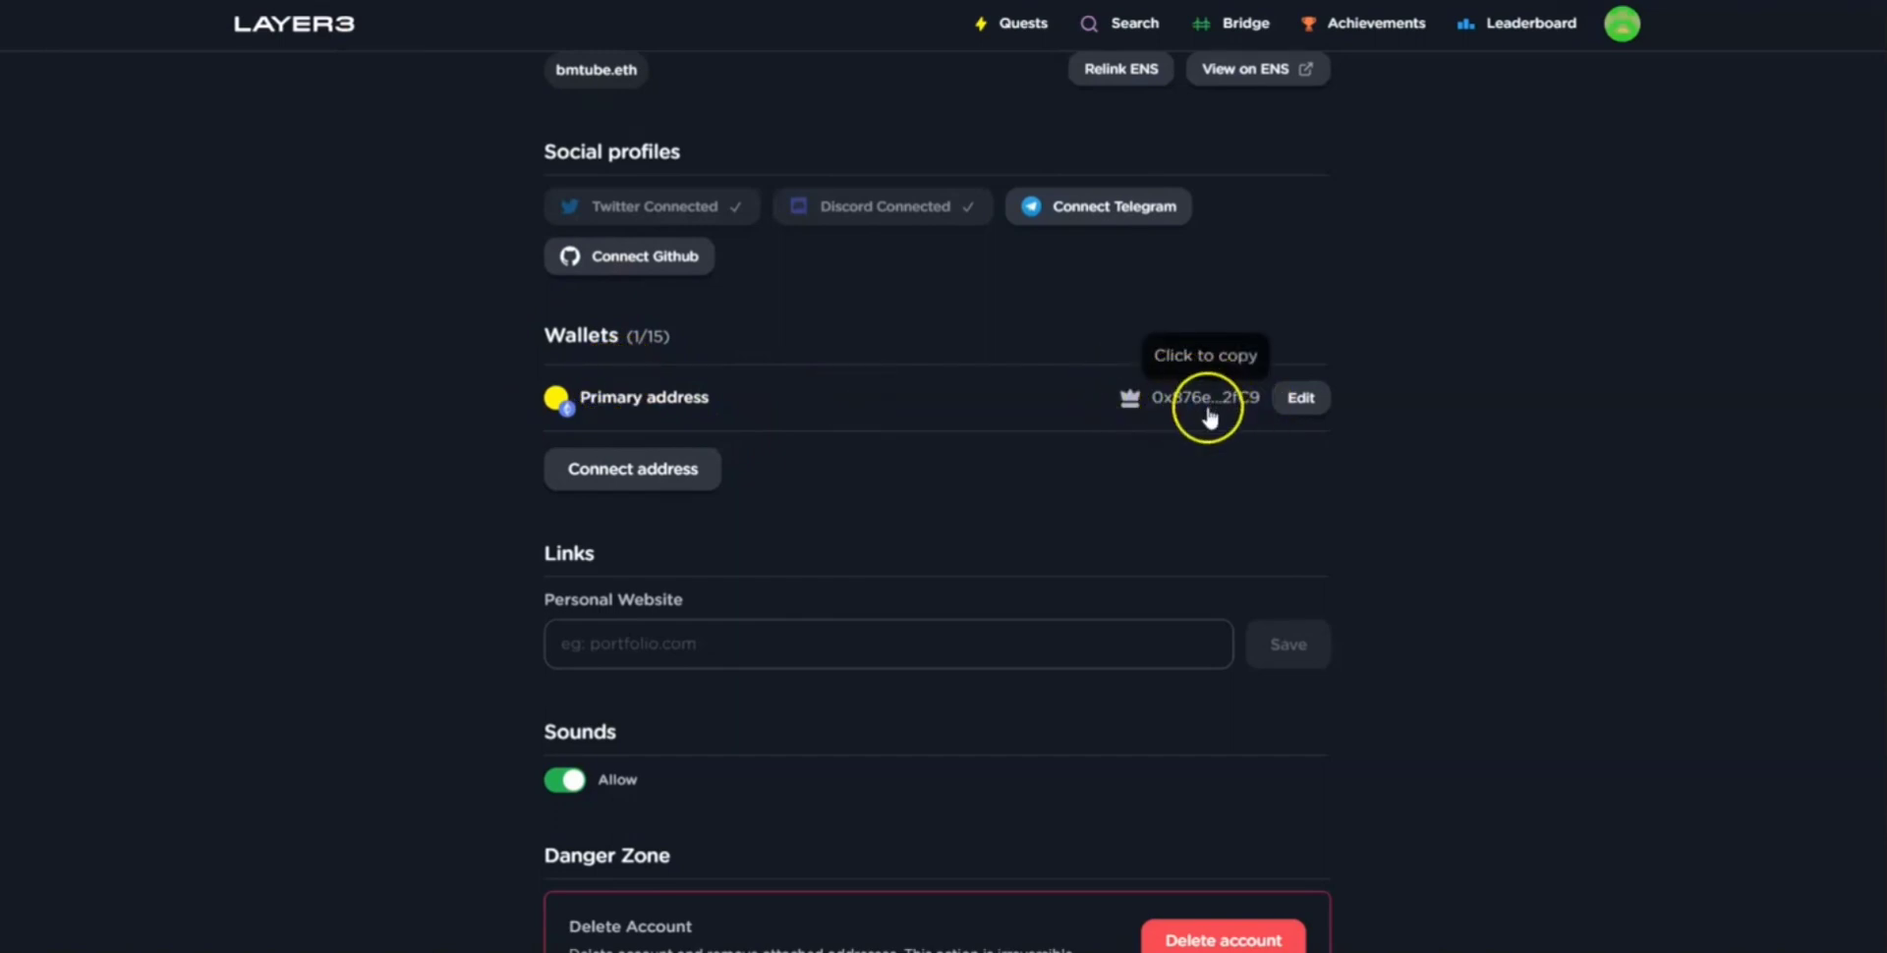
left_click(648, 476)
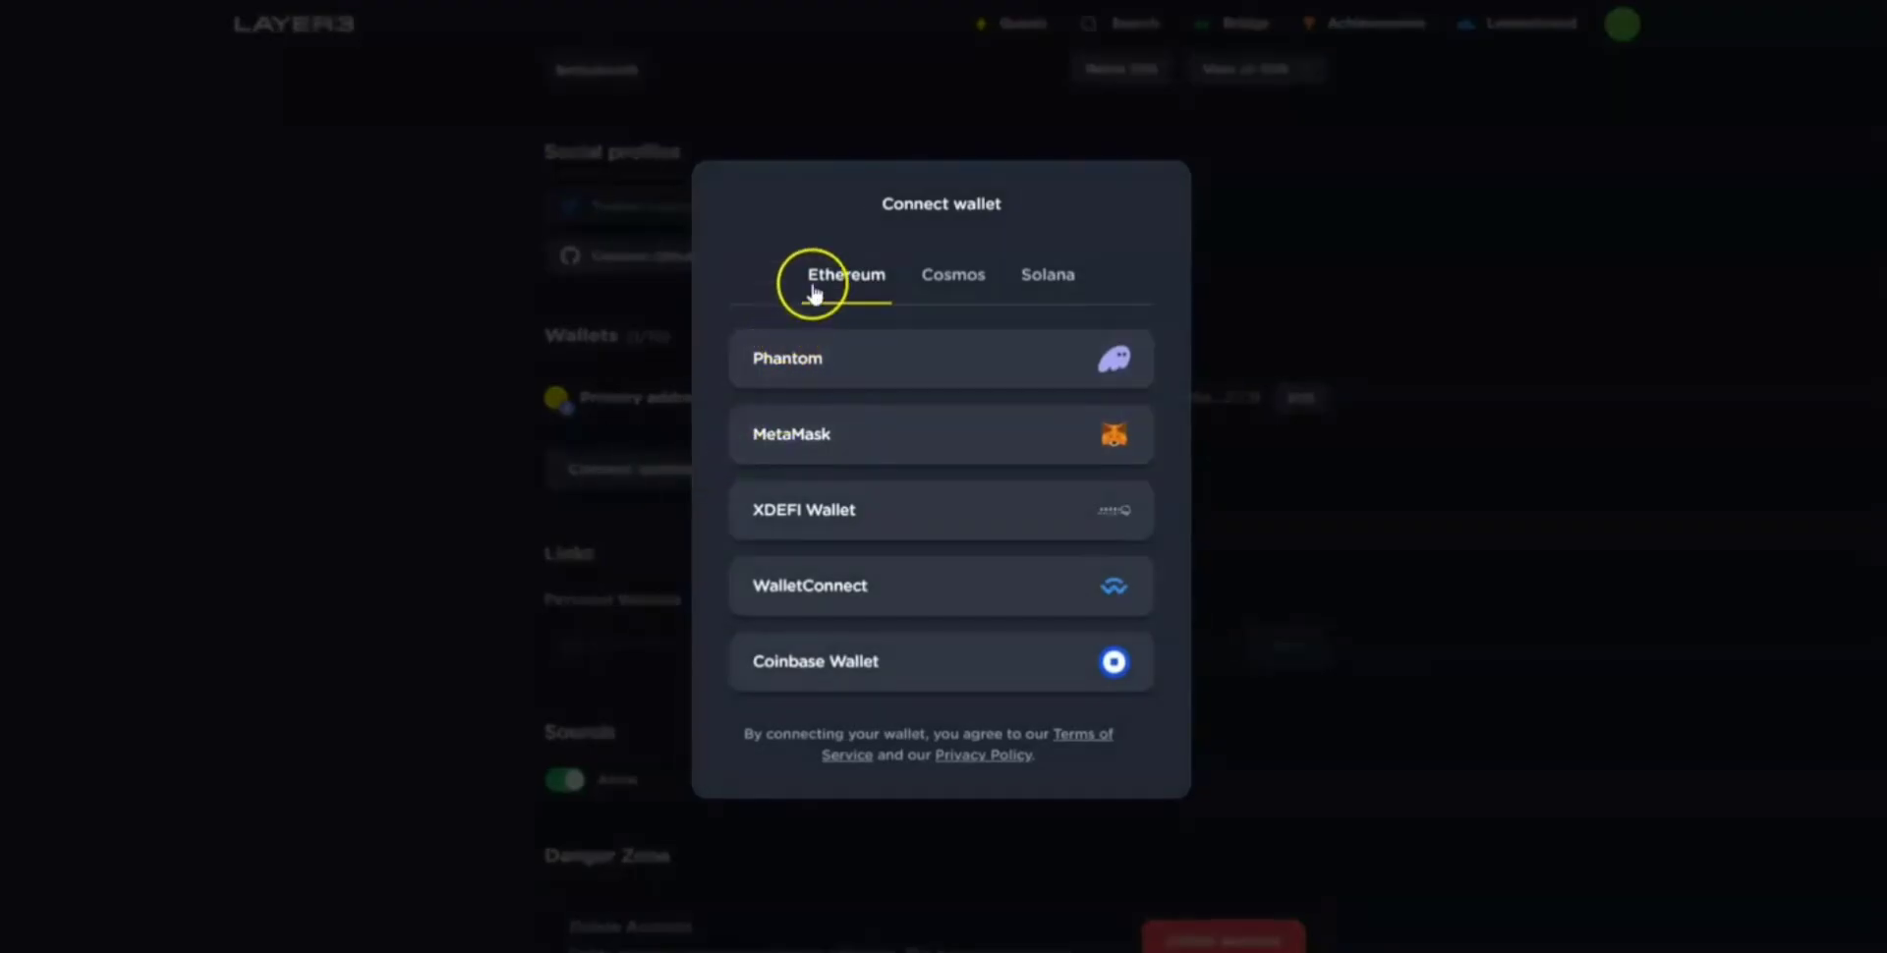
left_click(939, 278)
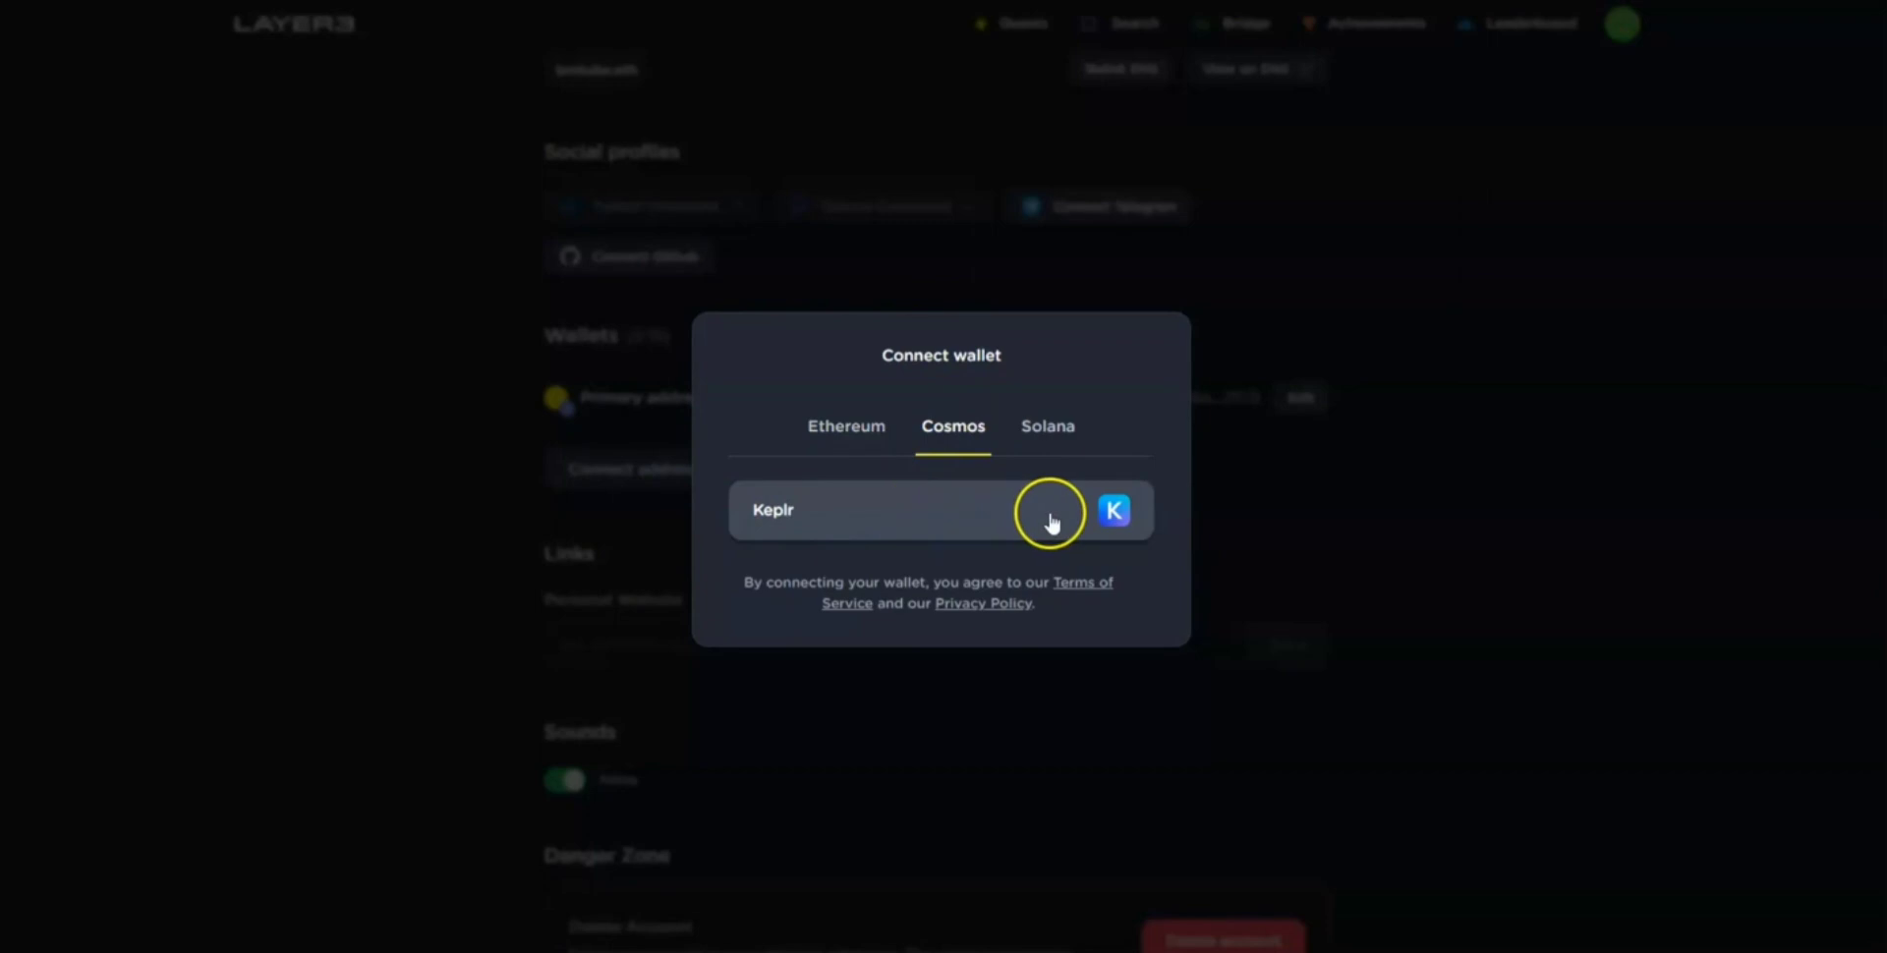
left_click(916, 528)
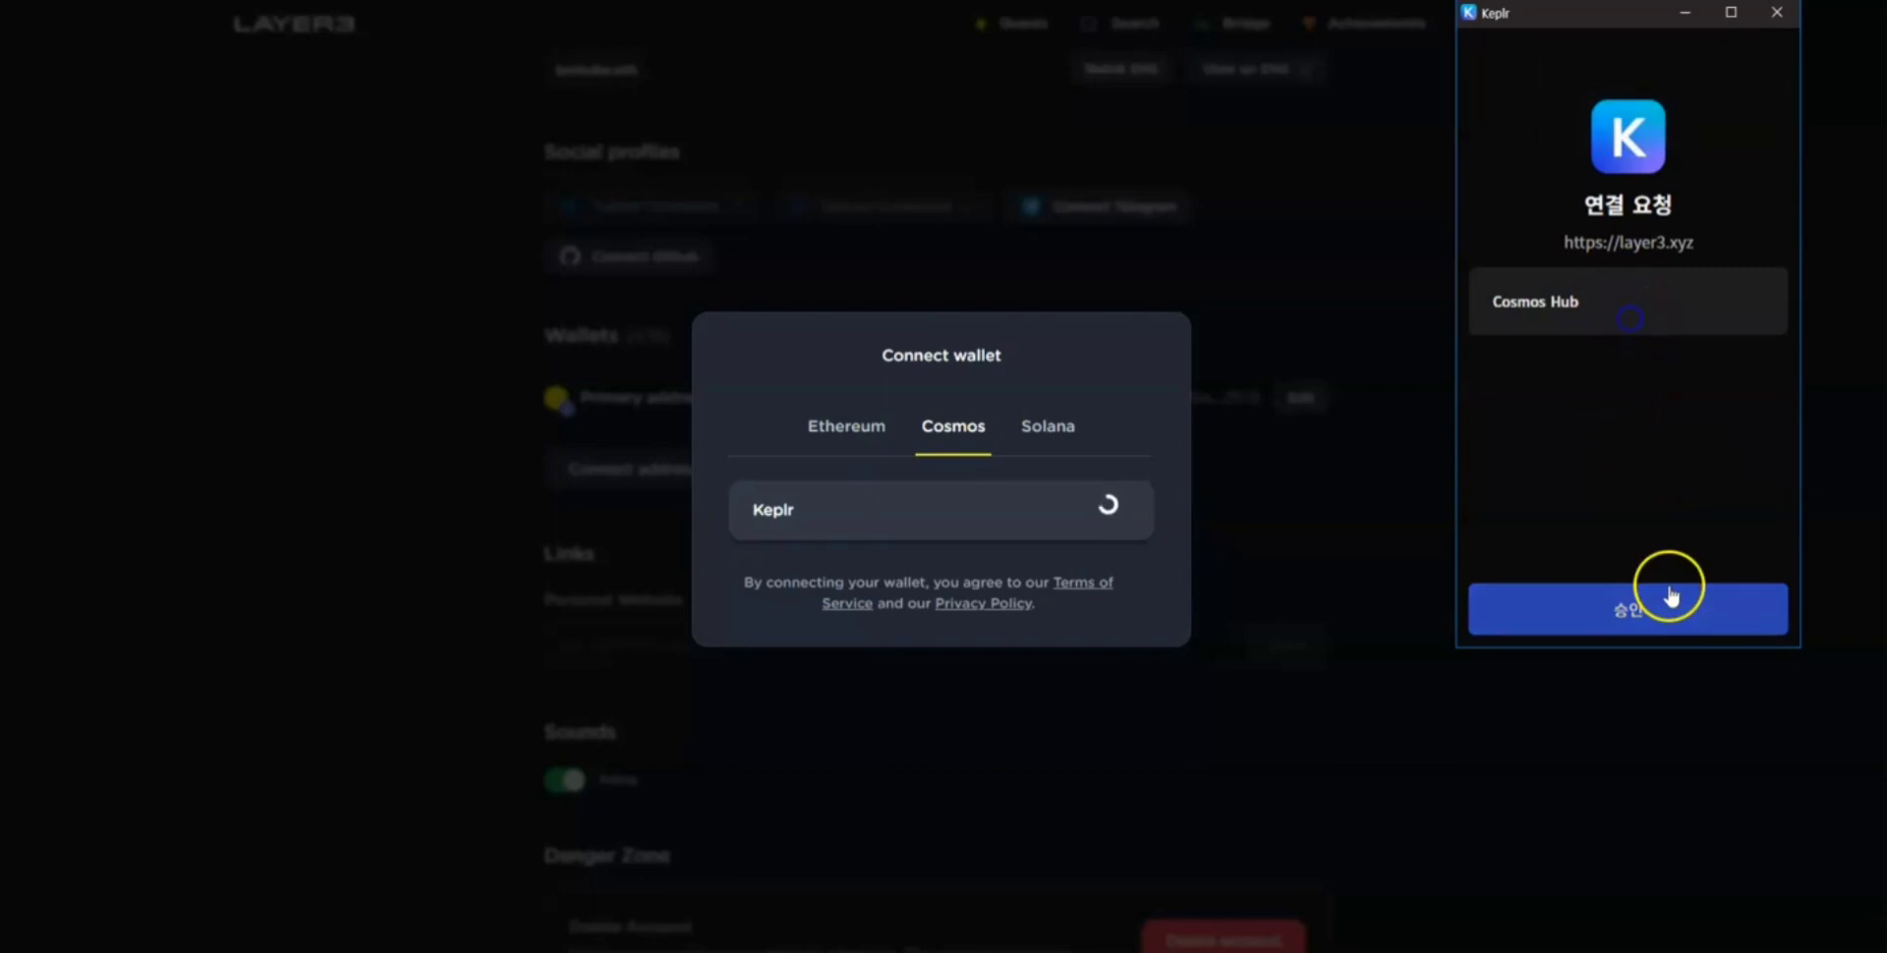
left_click(1669, 601)
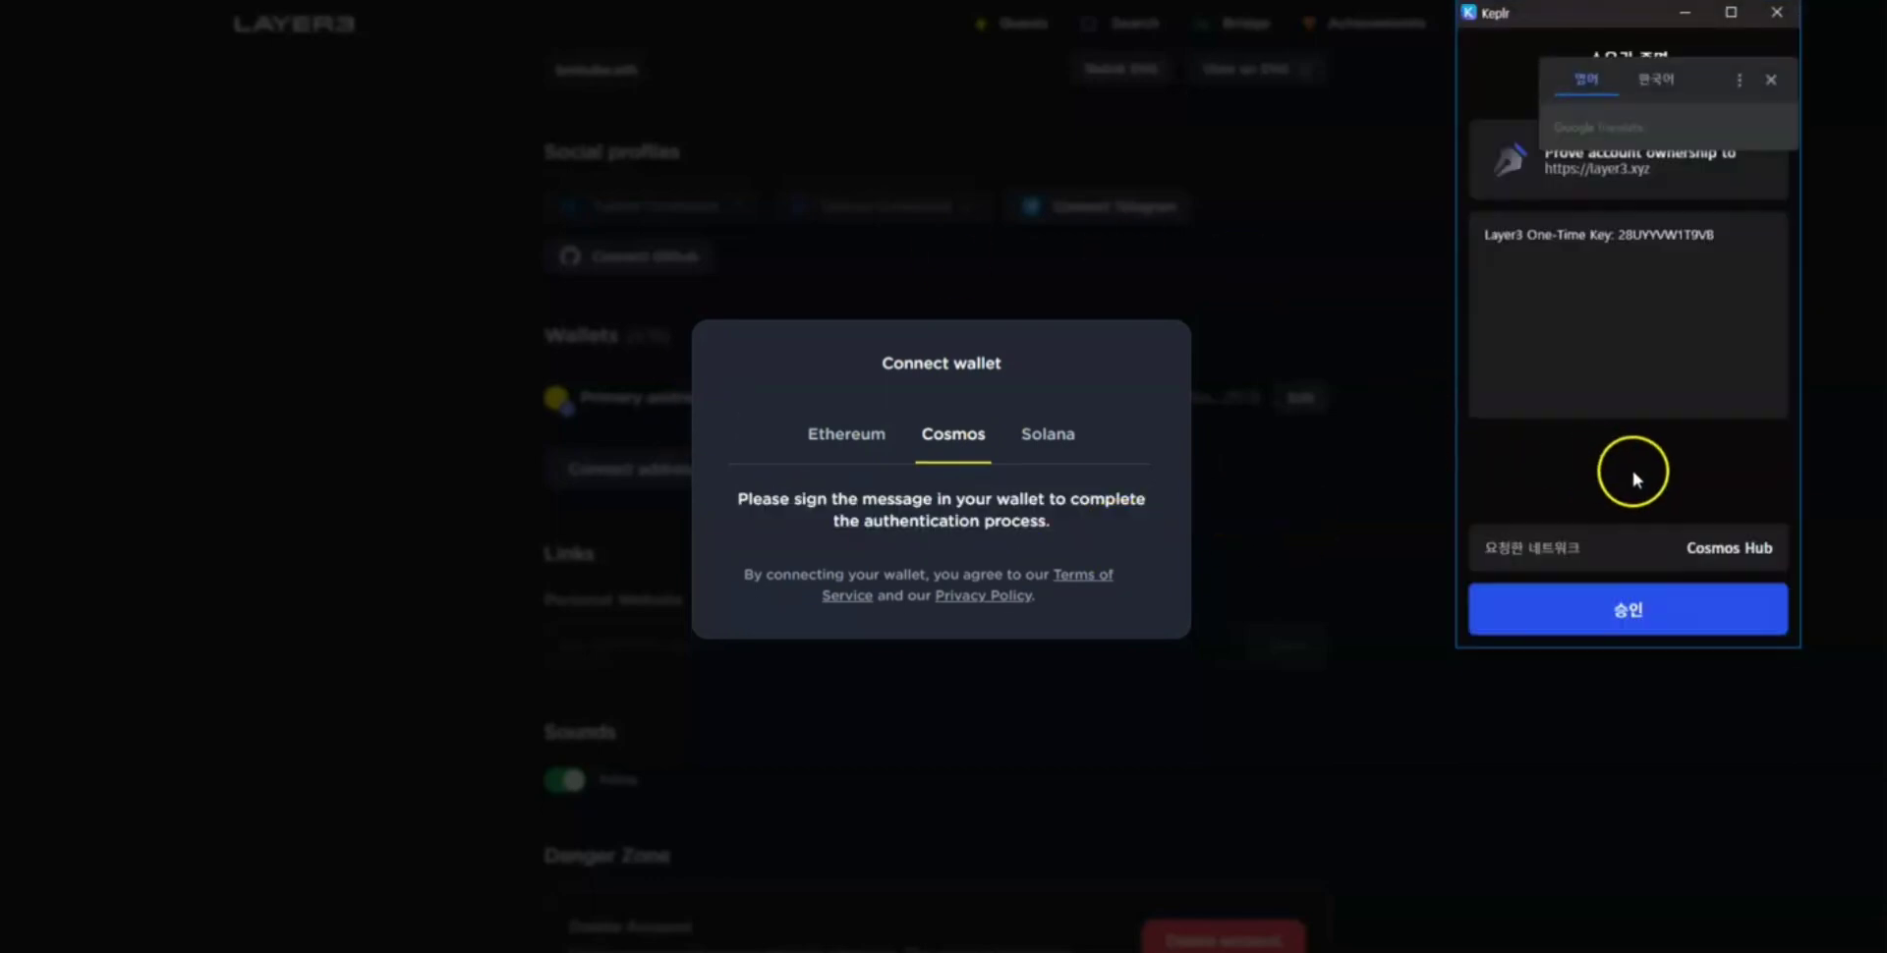
left_click(1670, 624)
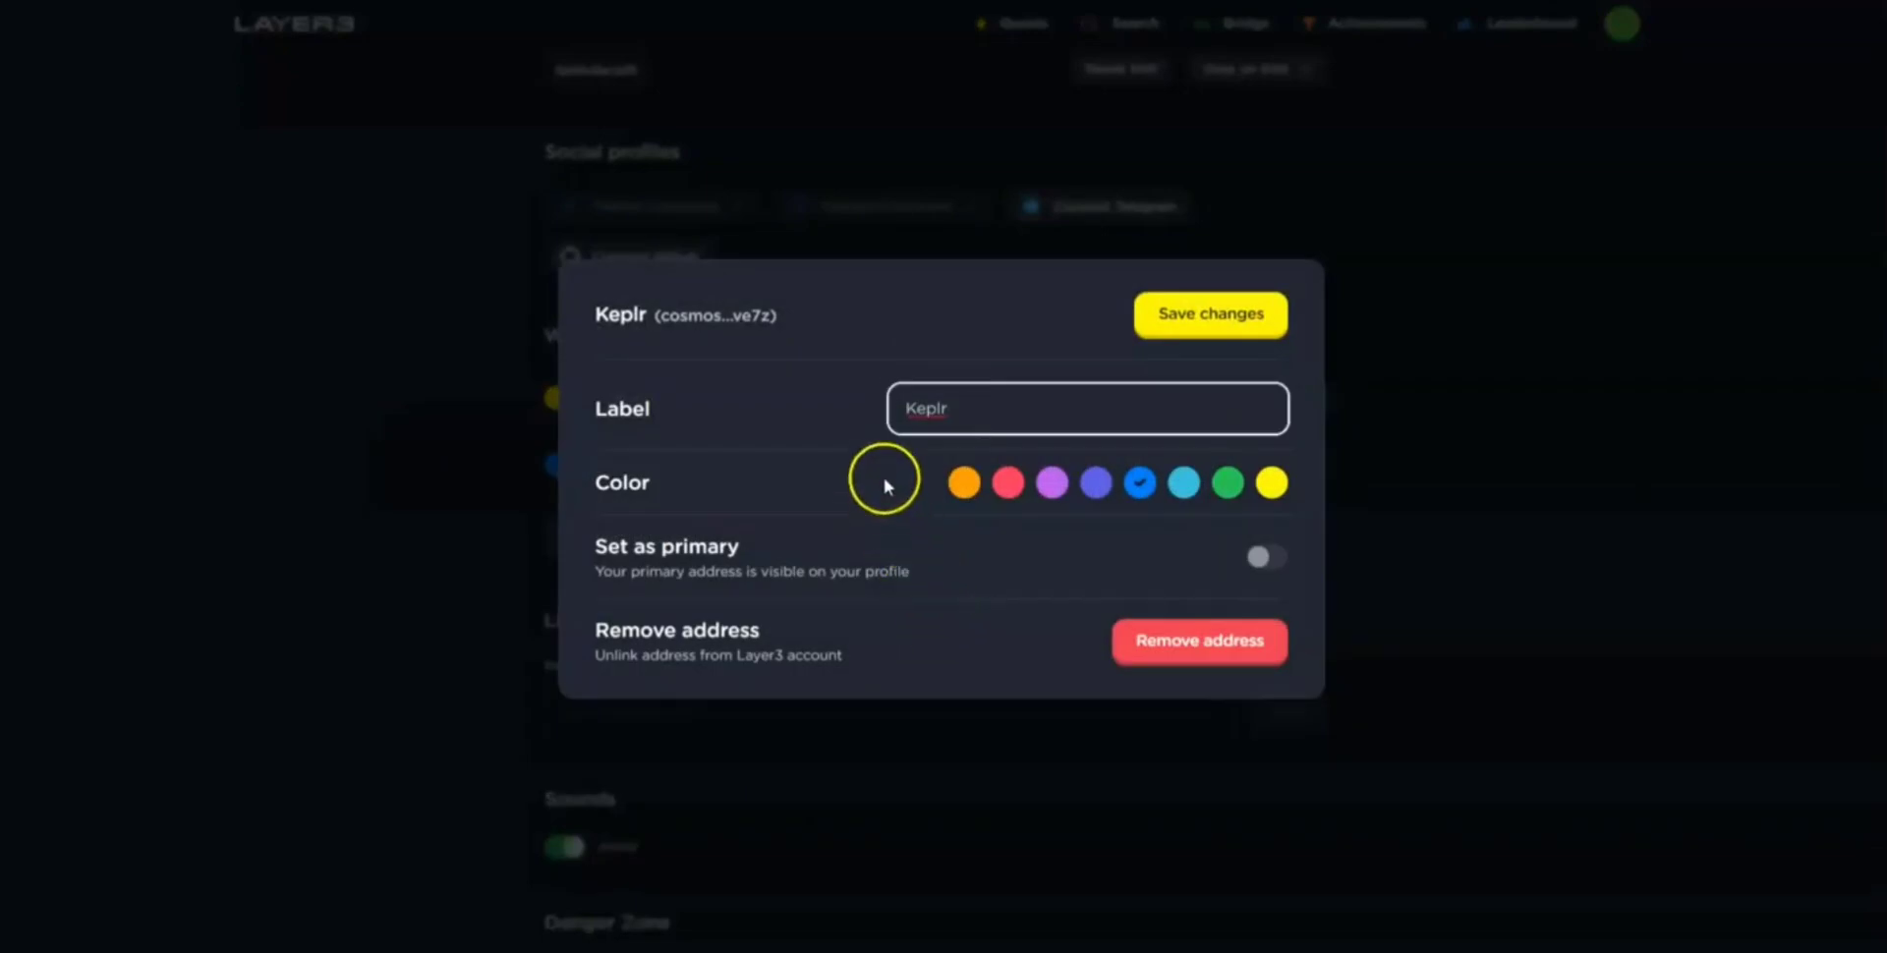
left_click(1013, 429)
left_click(1192, 315)
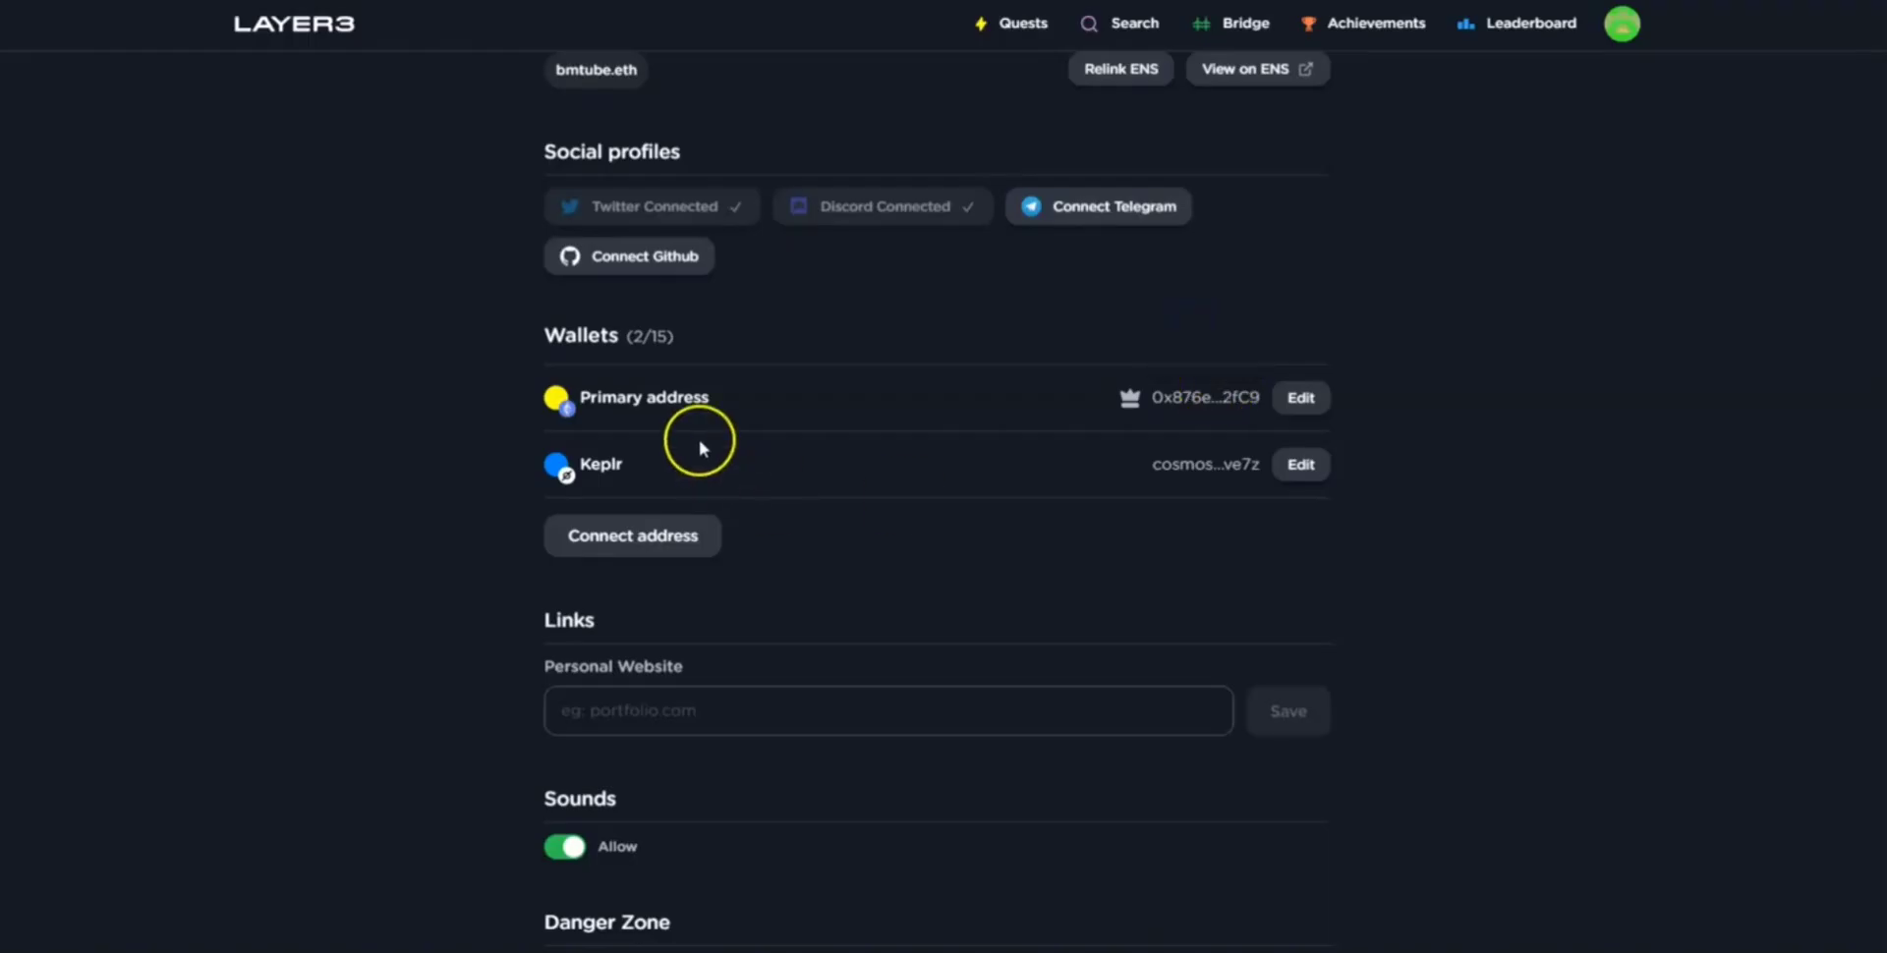
- Return to the profile customization quest and verify the Cosmos wallet connection task
scroll(613, 468, "up", 4)
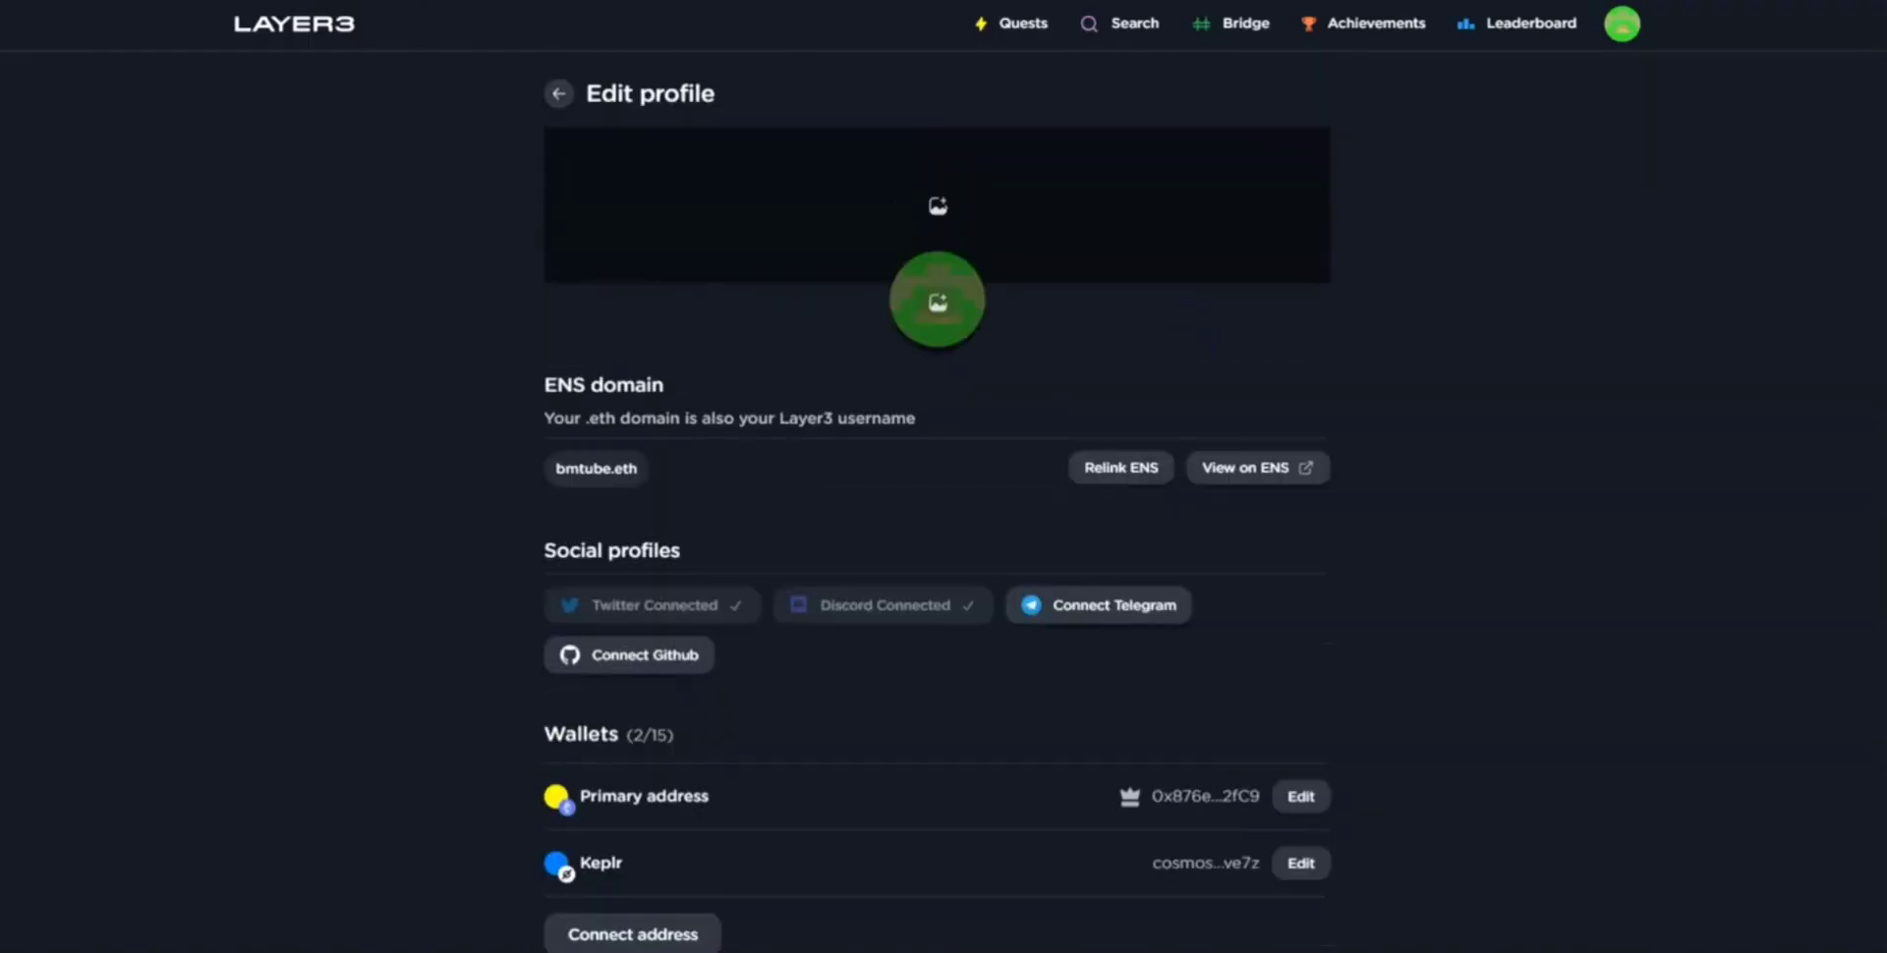
key("ctrl+shift+Tab")
left_click(1315, 919)
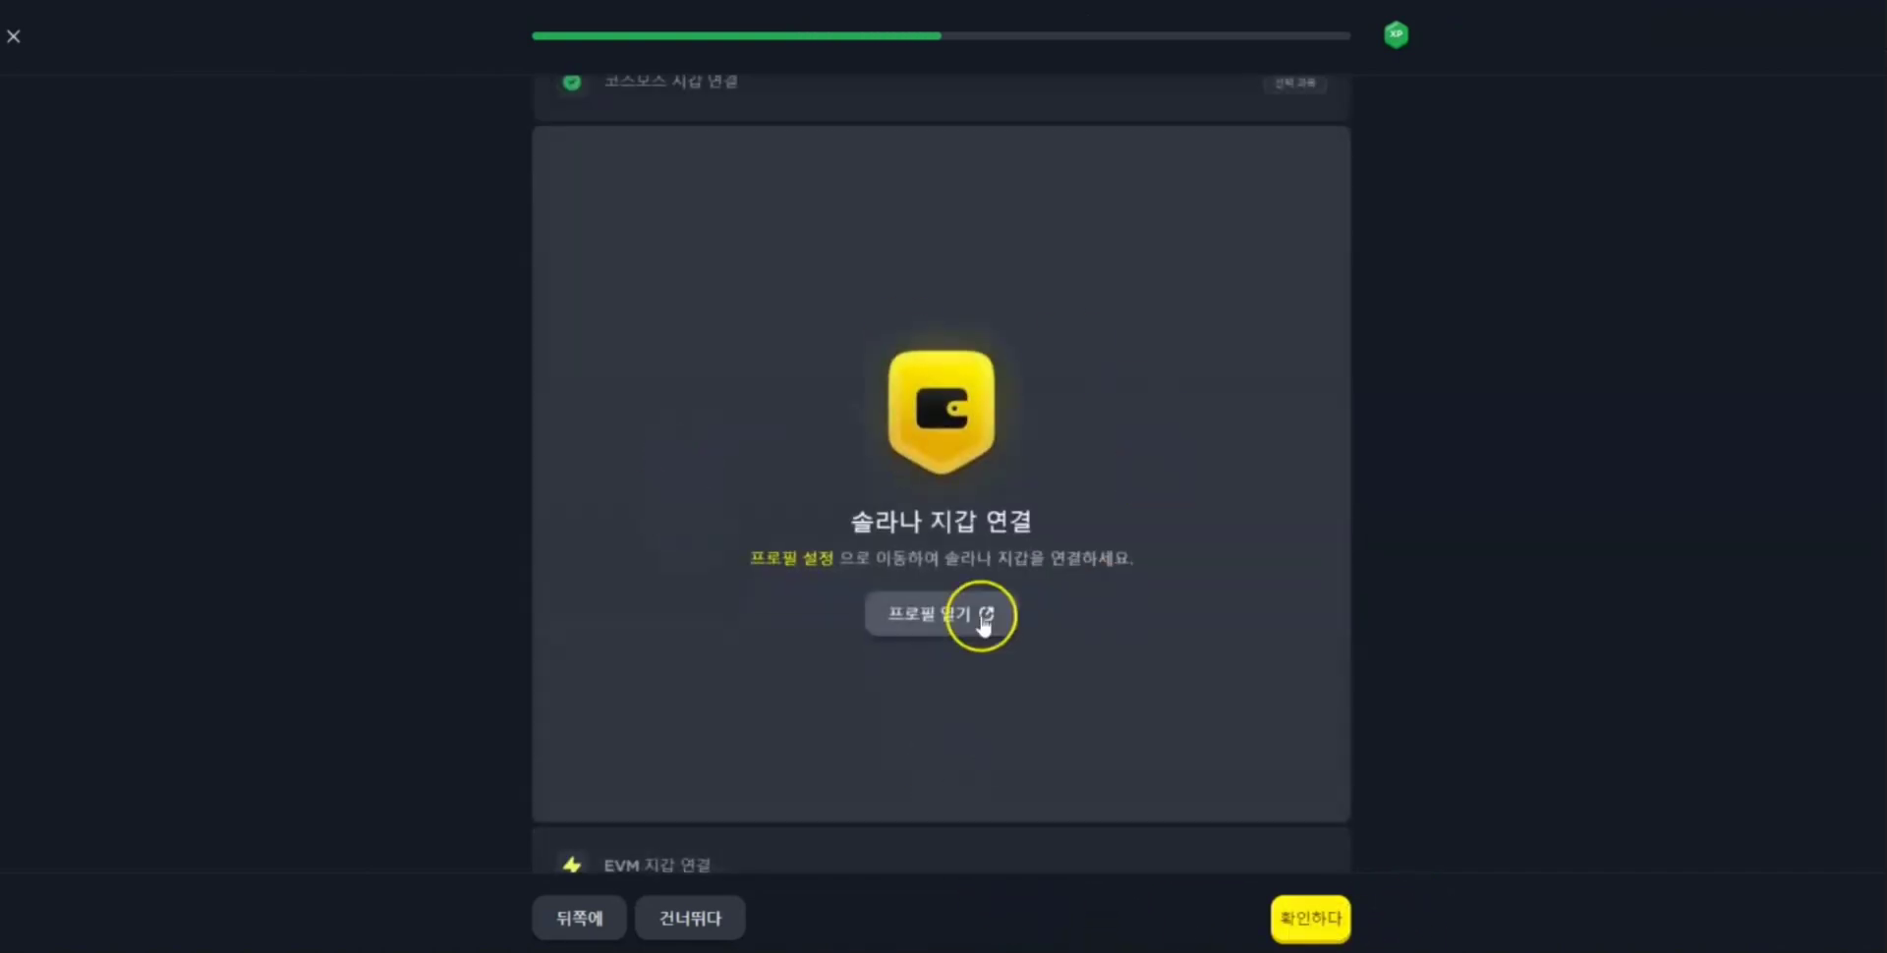
- Open the profile settings from the Solana wallet task, connect and sign with the Phantom wallet on Solana, and save it
left_click(931, 615)
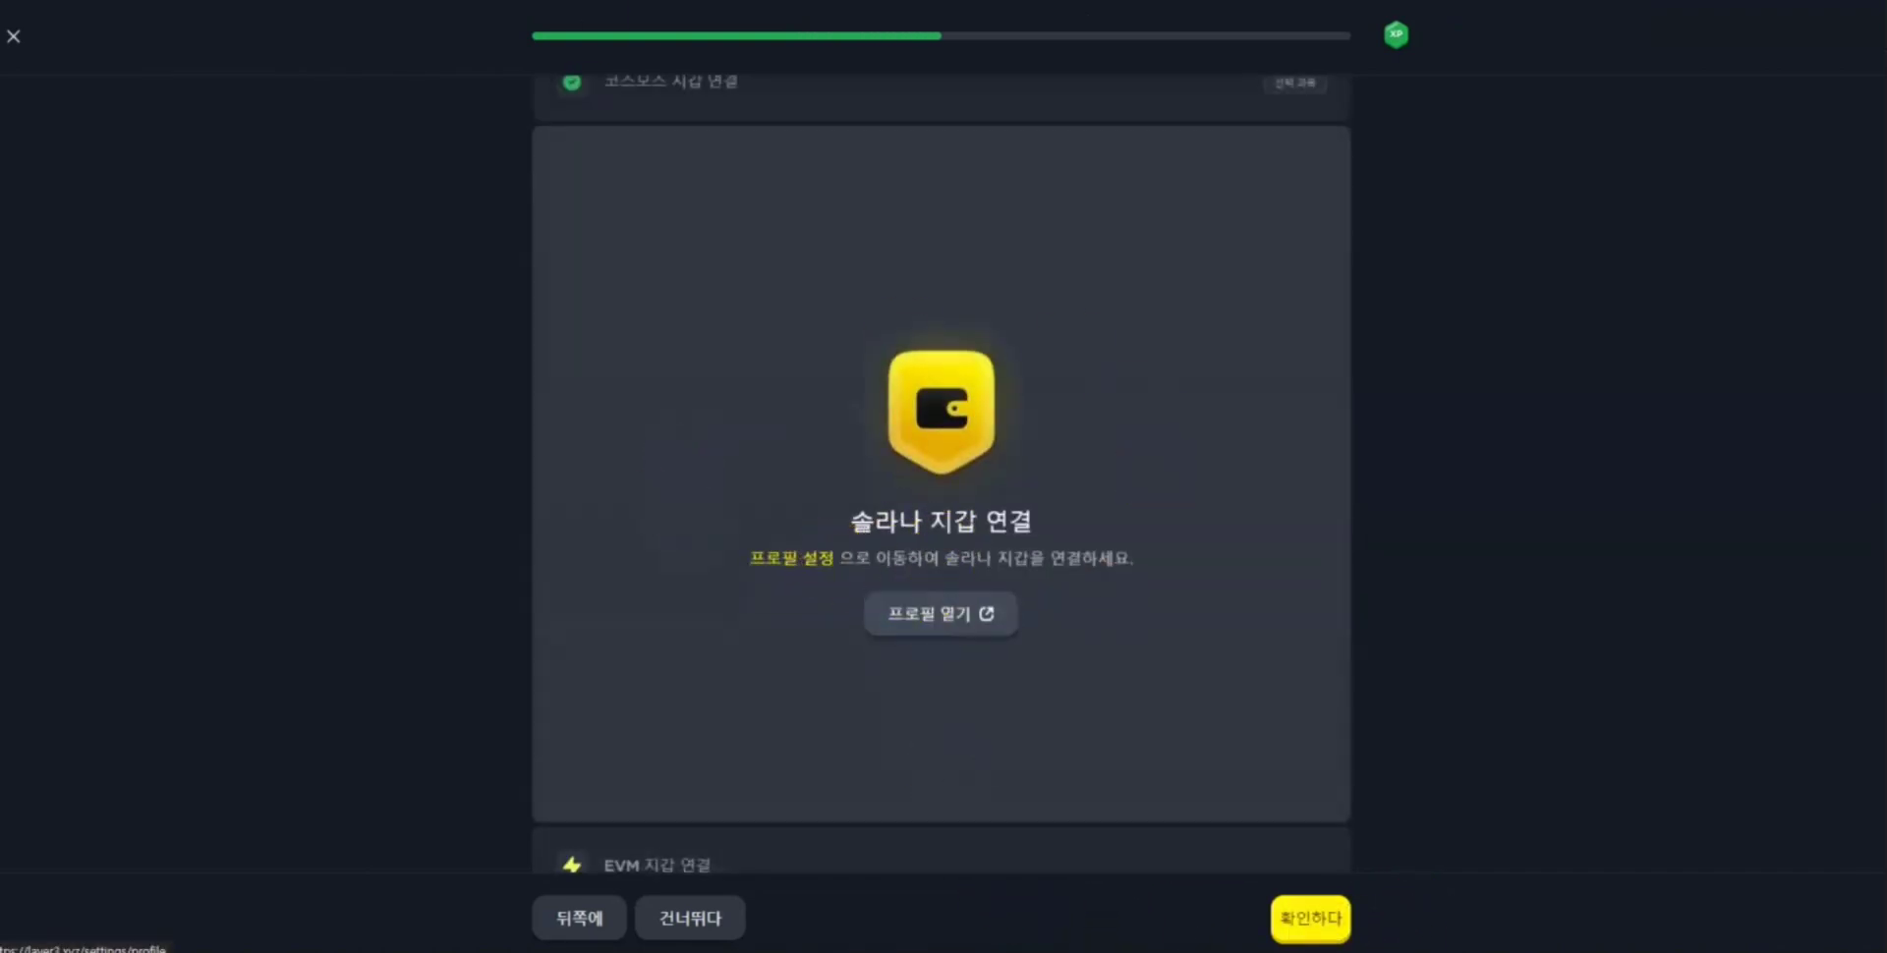
scroll(855, 558, "down", 2)
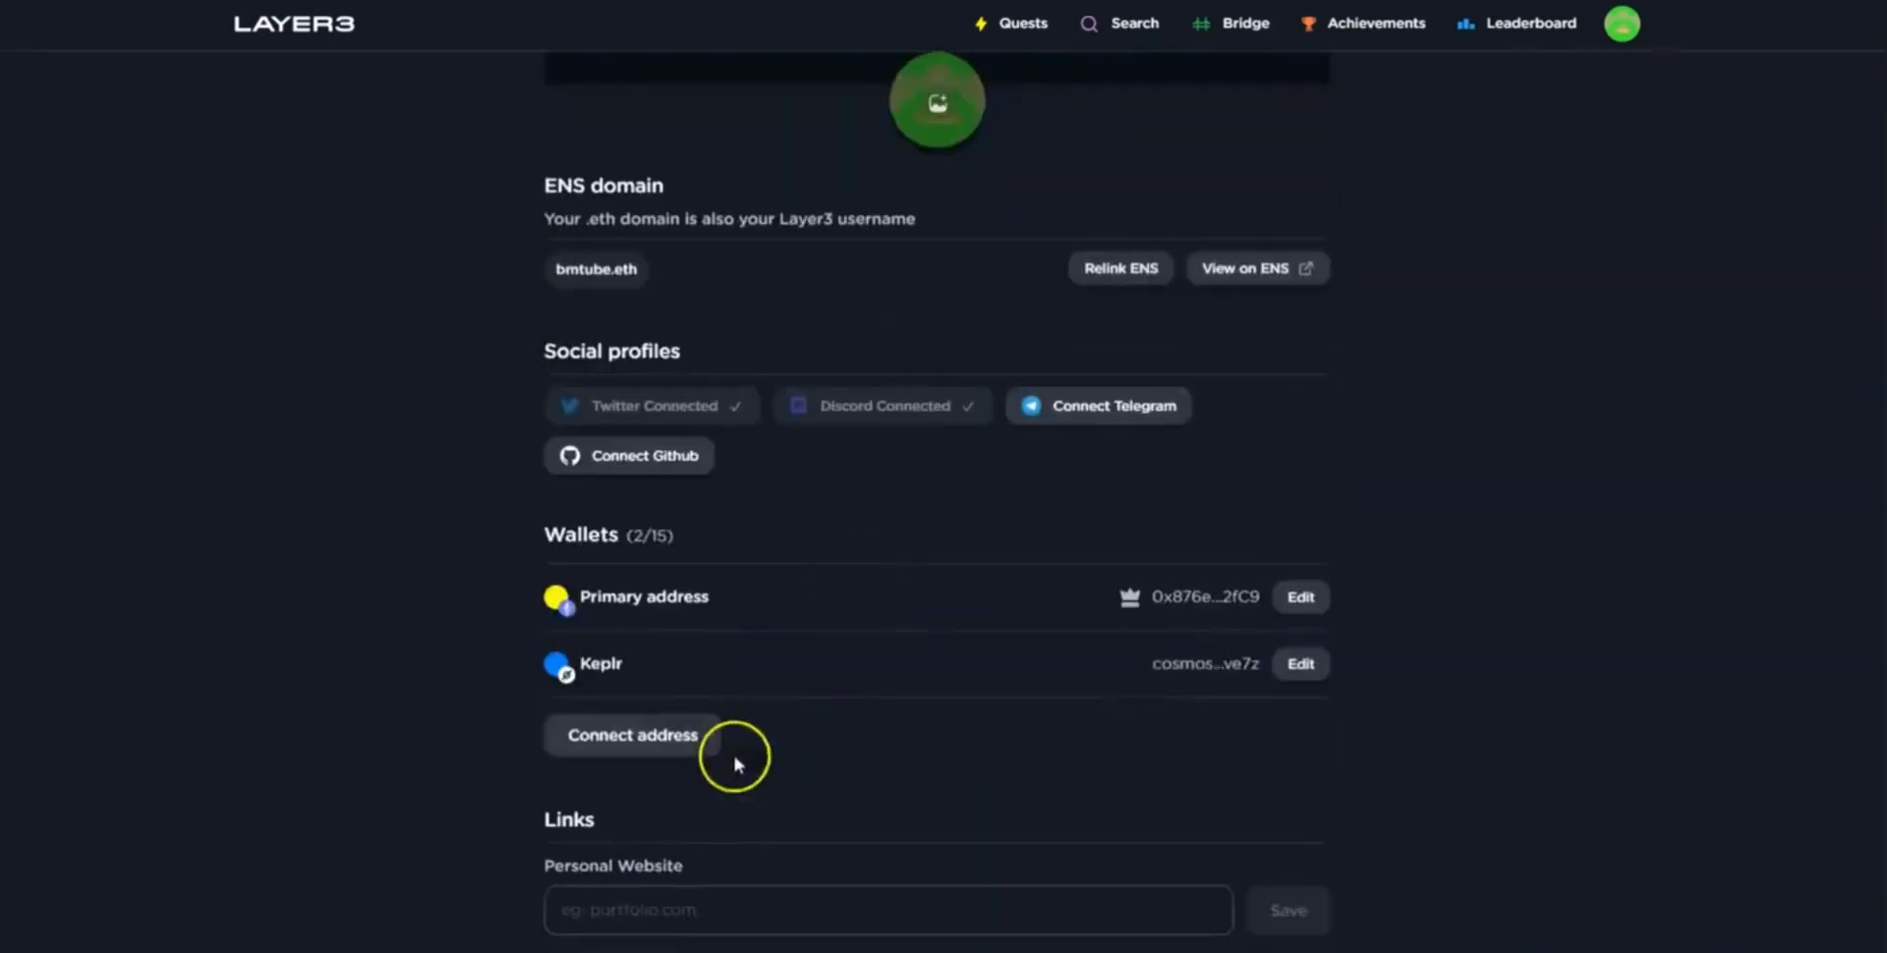
left_click(658, 739)
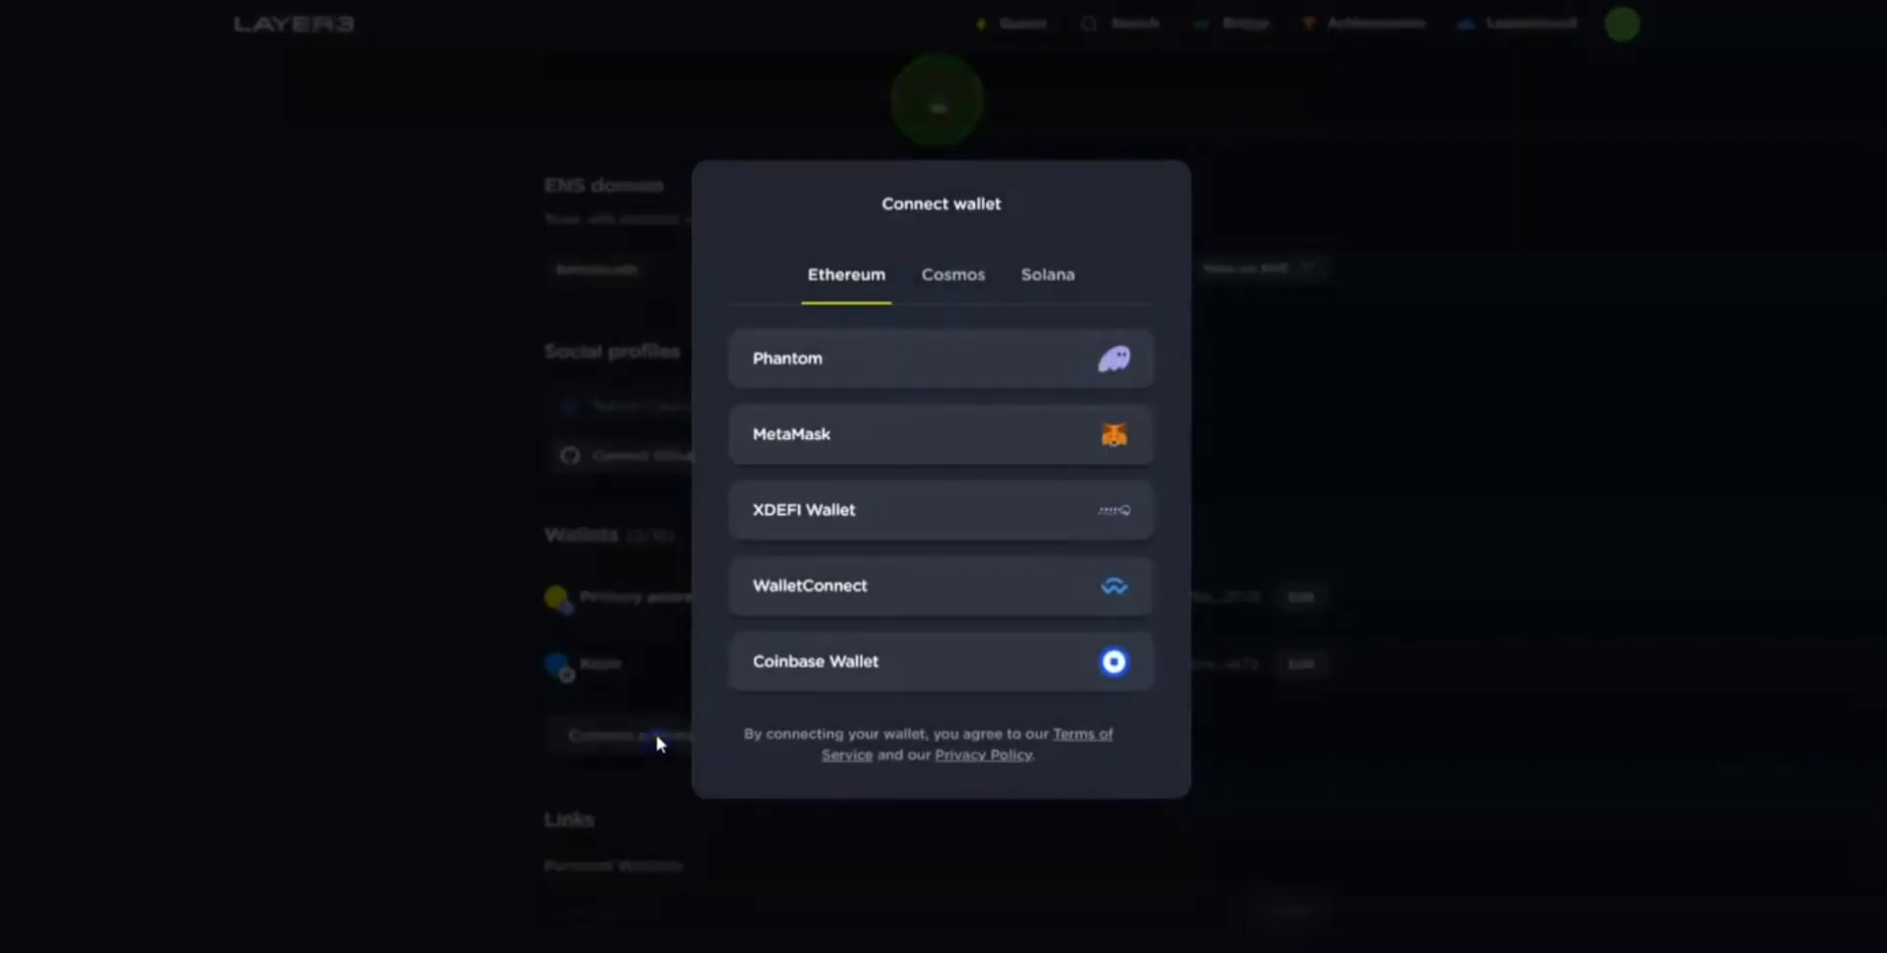
left_click(1032, 276)
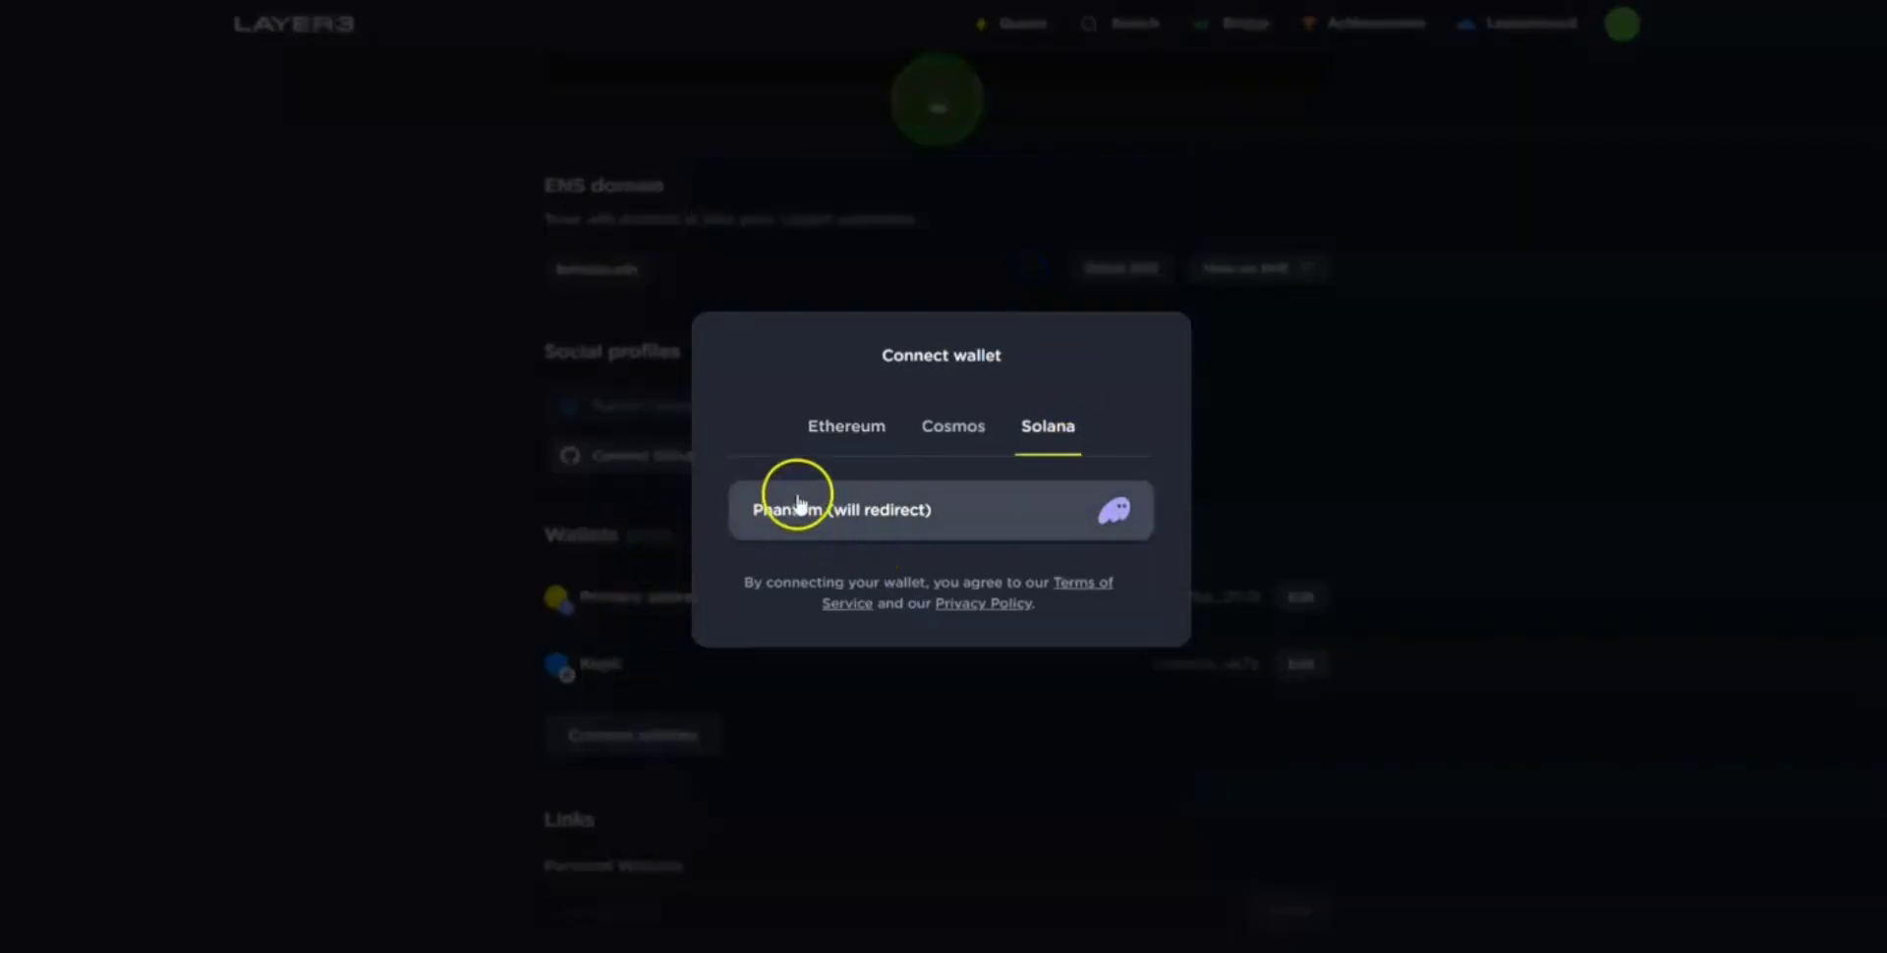
left_click(838, 522)
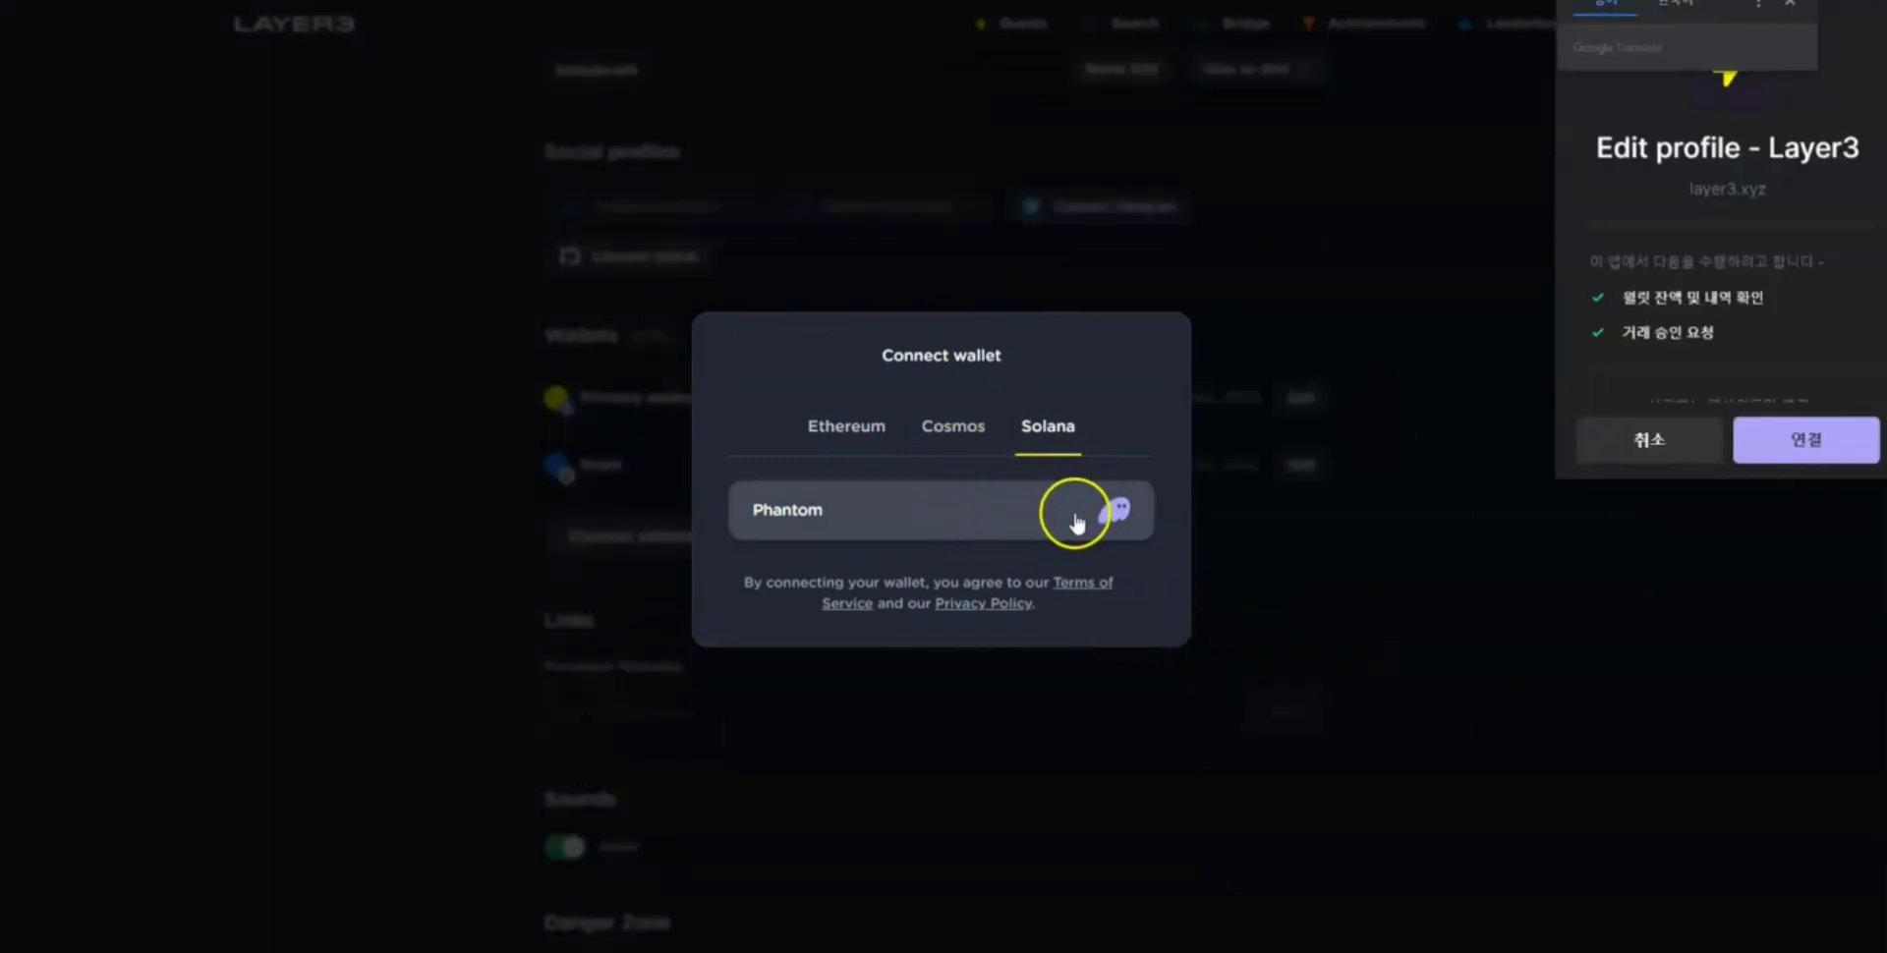
left_click(1766, 441)
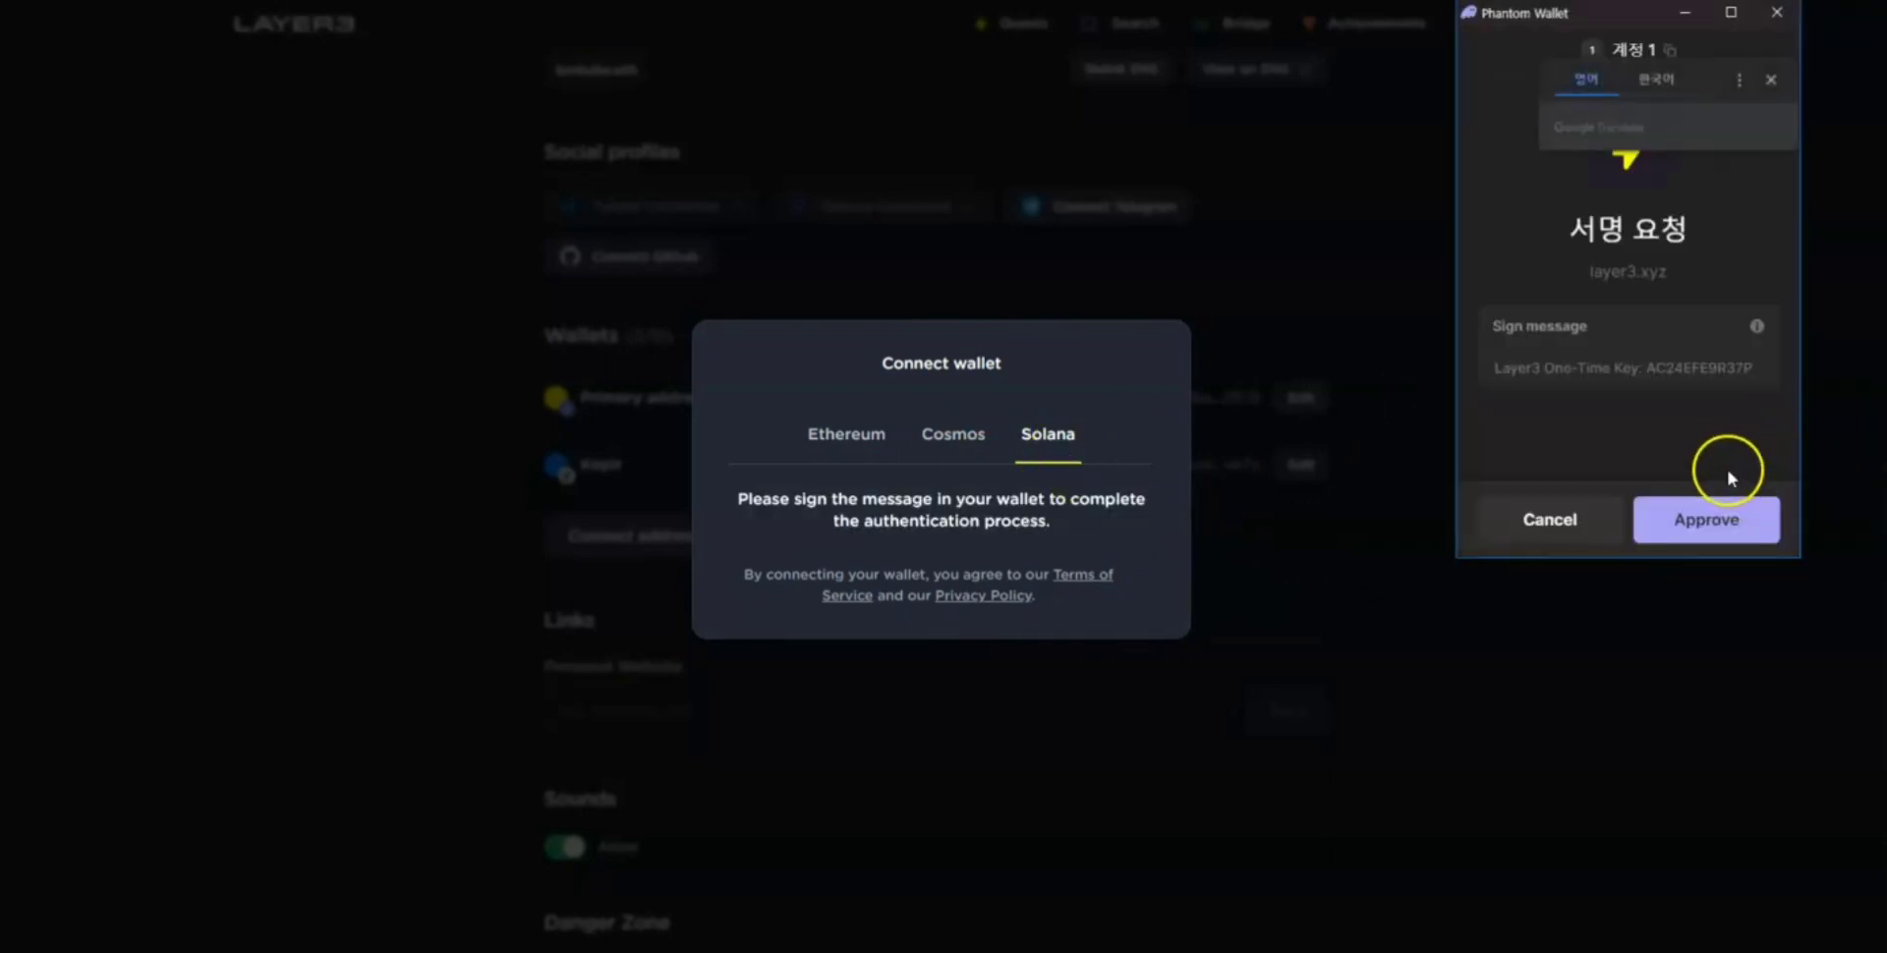
left_click(1730, 507)
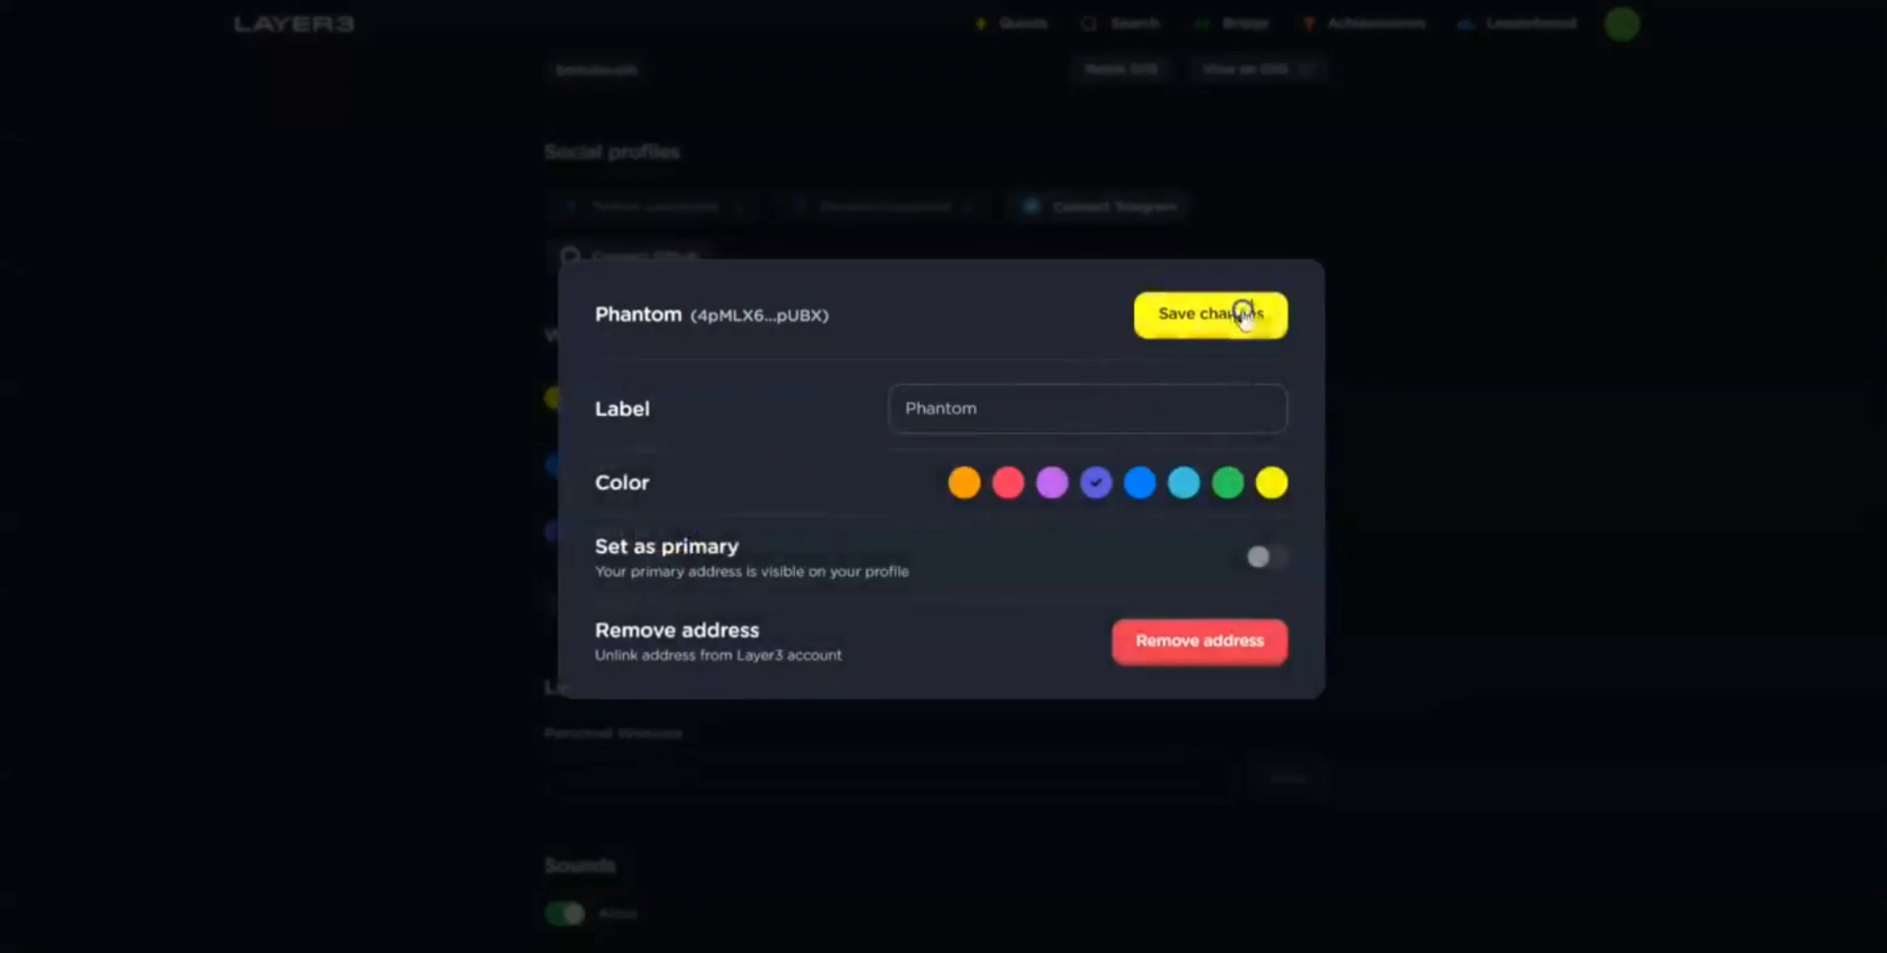
left_click(1240, 313)
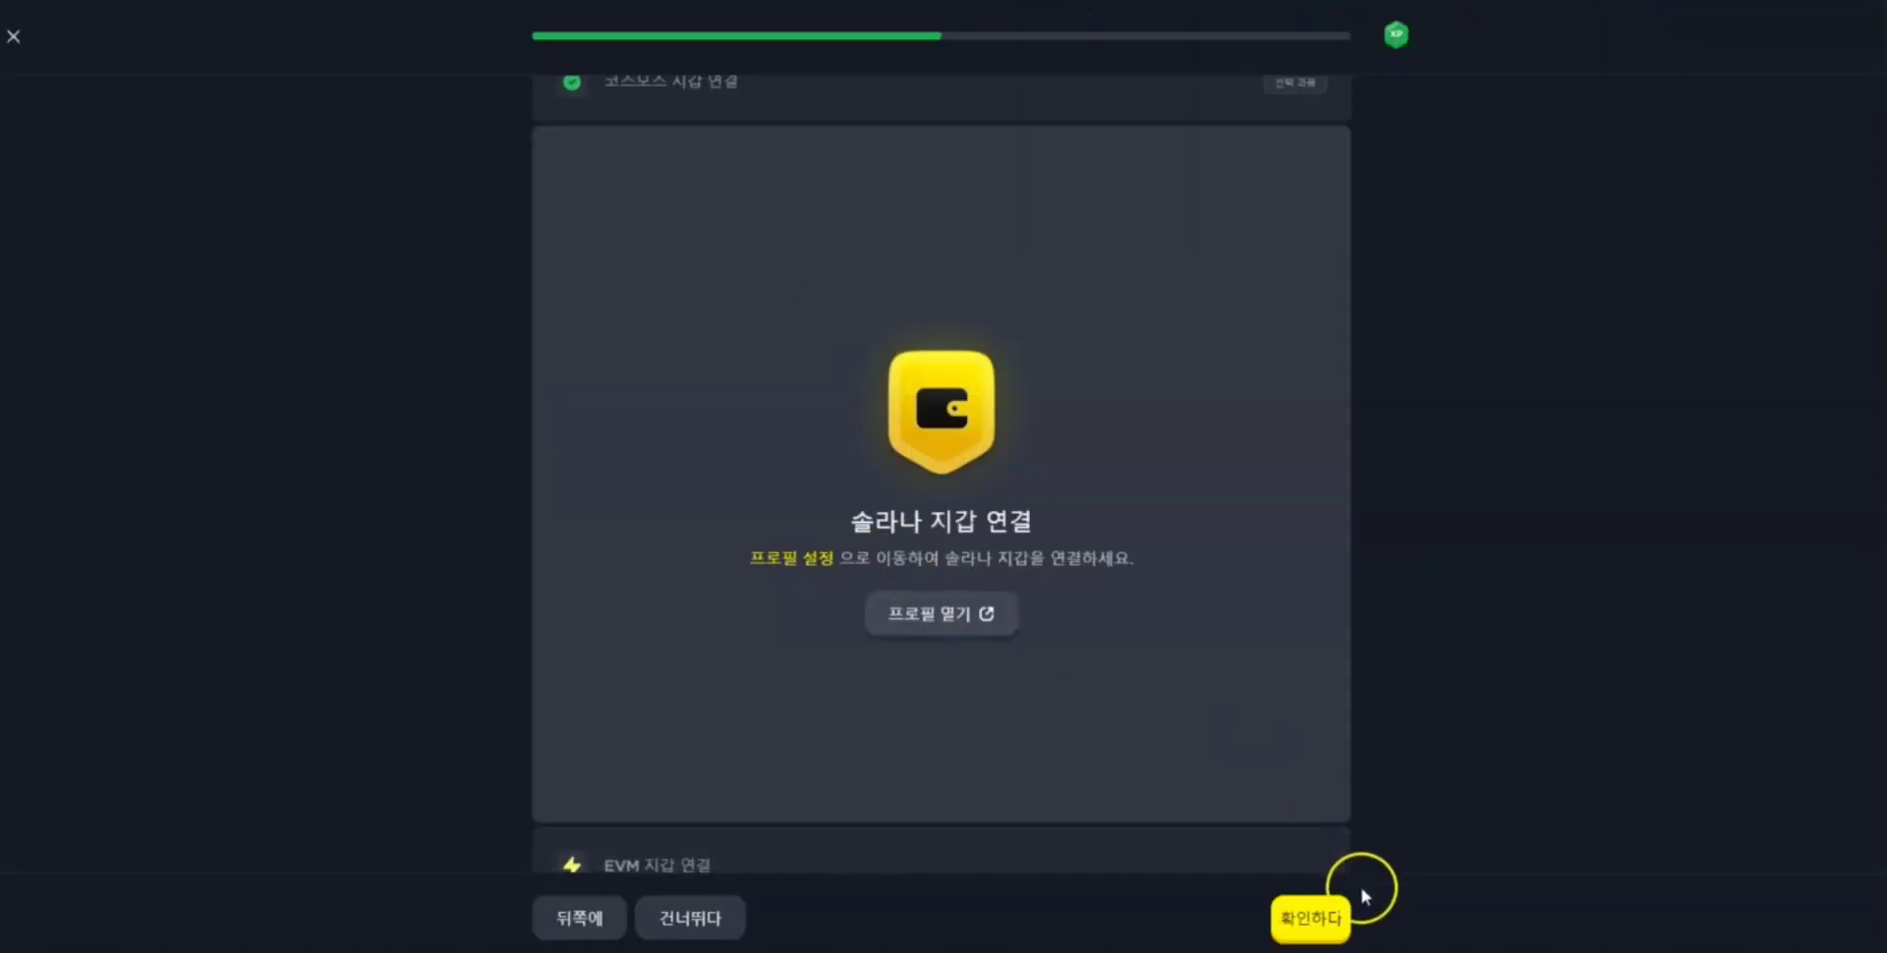
- Verify the Solana and EVM wallet connection tasks in the quest
left_click(1336, 909)
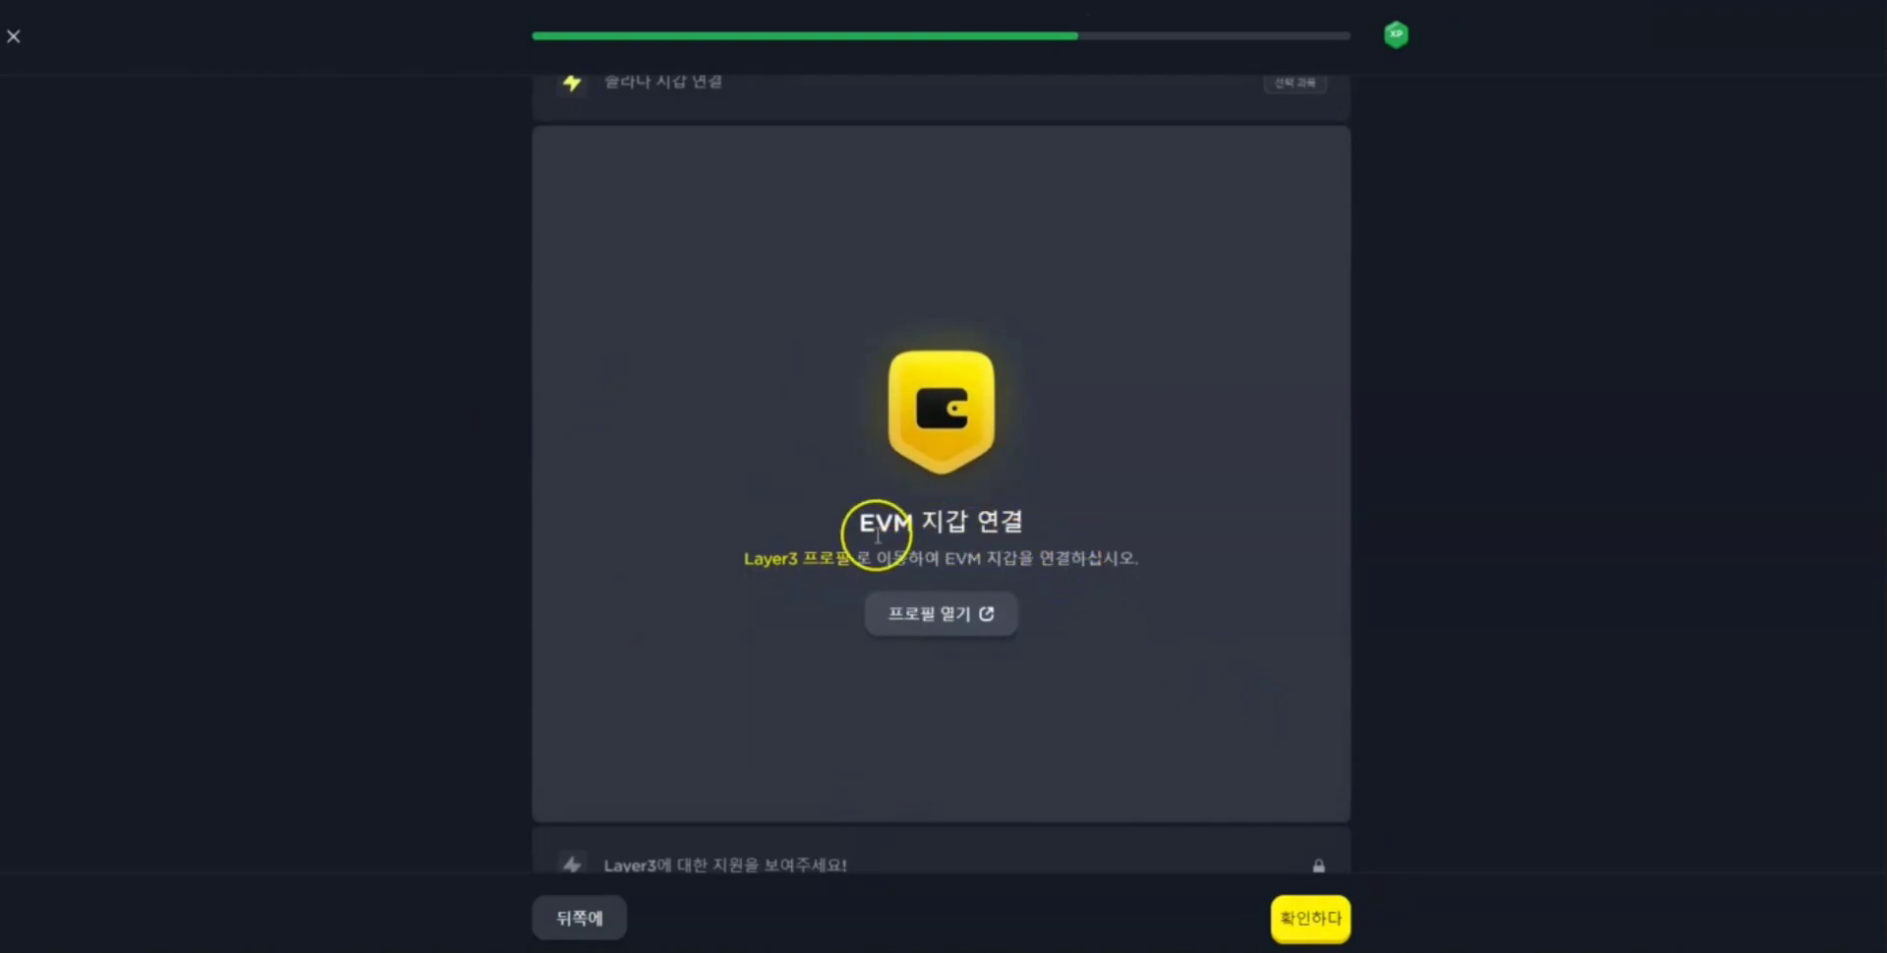
left_click(1290, 919)
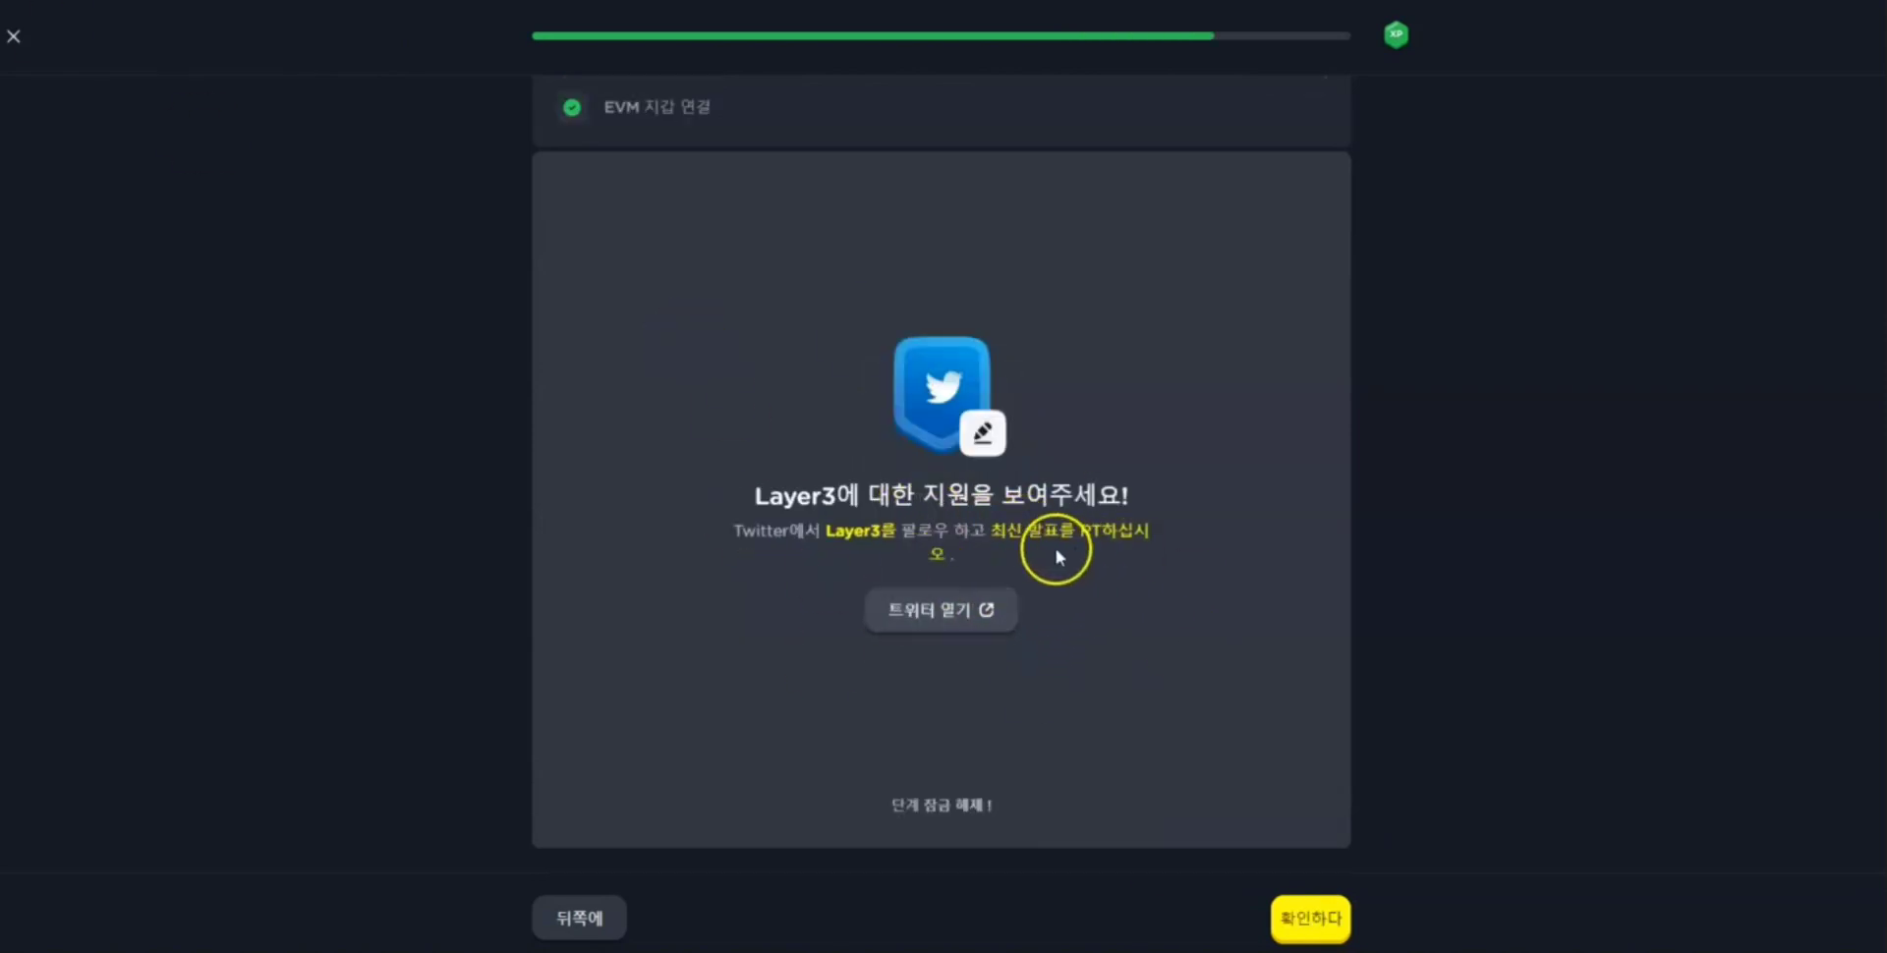
- Retweet Layer3's "Customize Your Layer3 Profile" announcement on Twitter and verify the support task to finish the quest
left_click(933, 610)
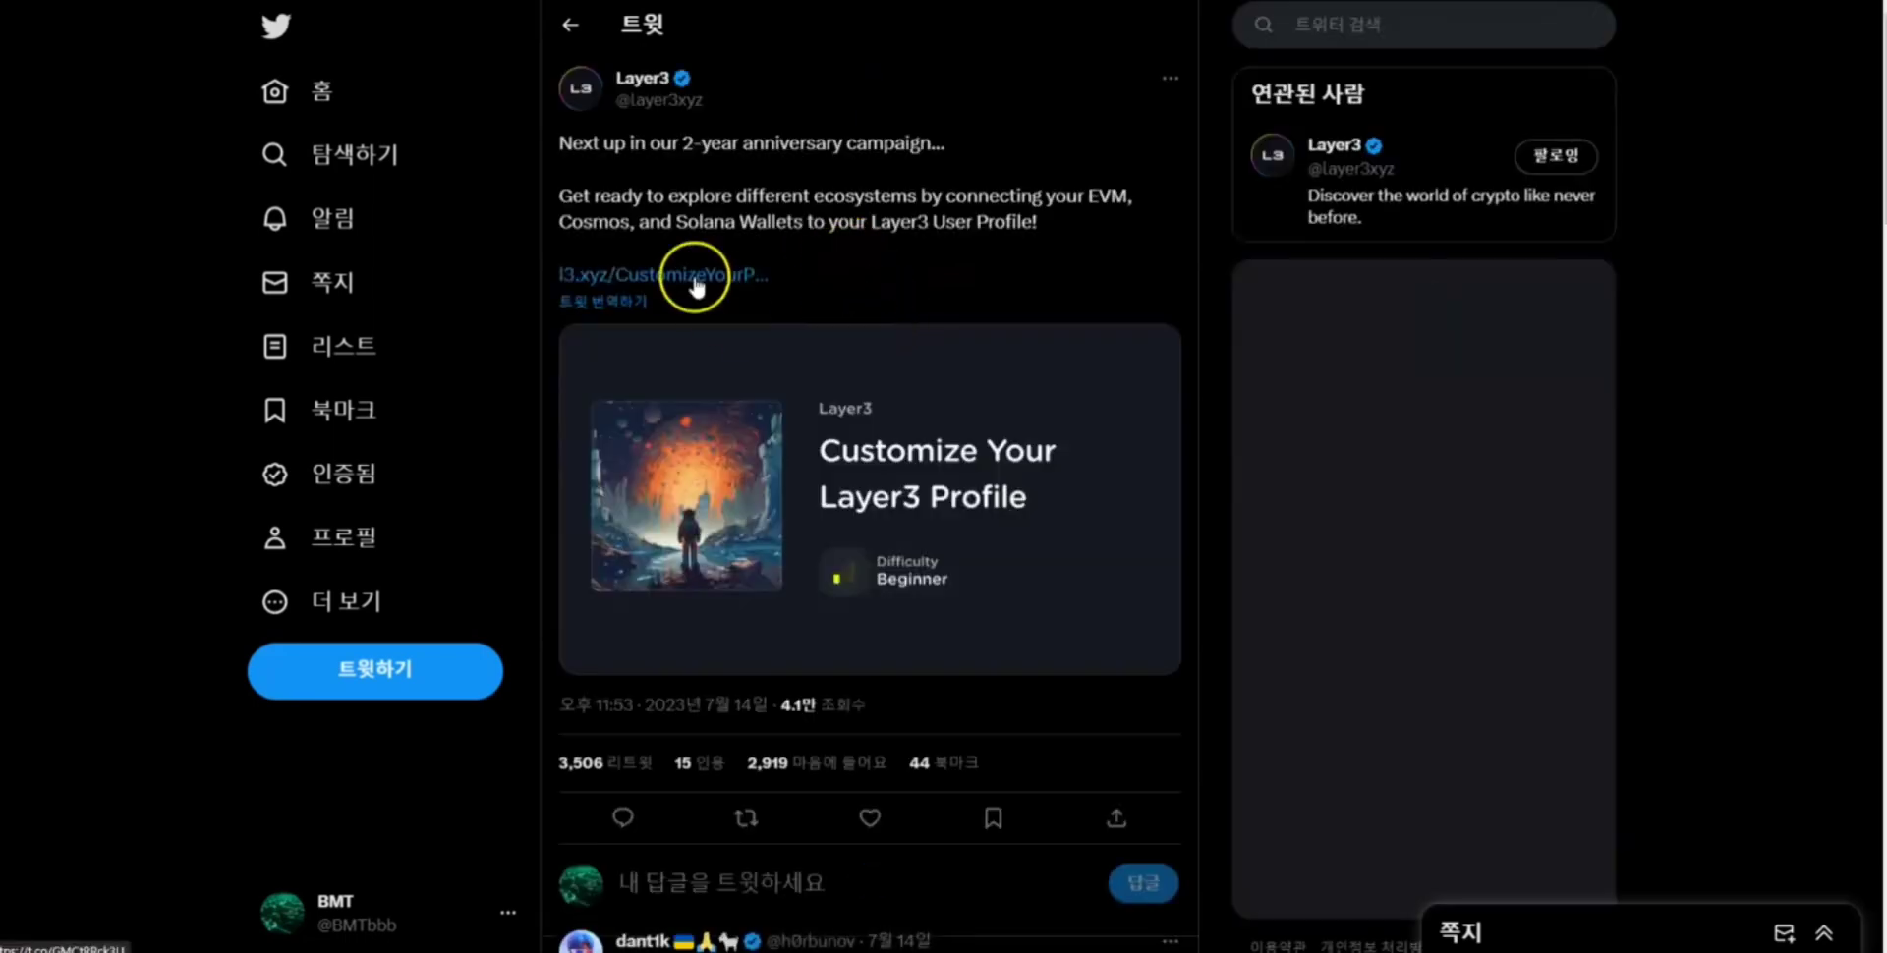
scroll(786, 329, "down", 2)
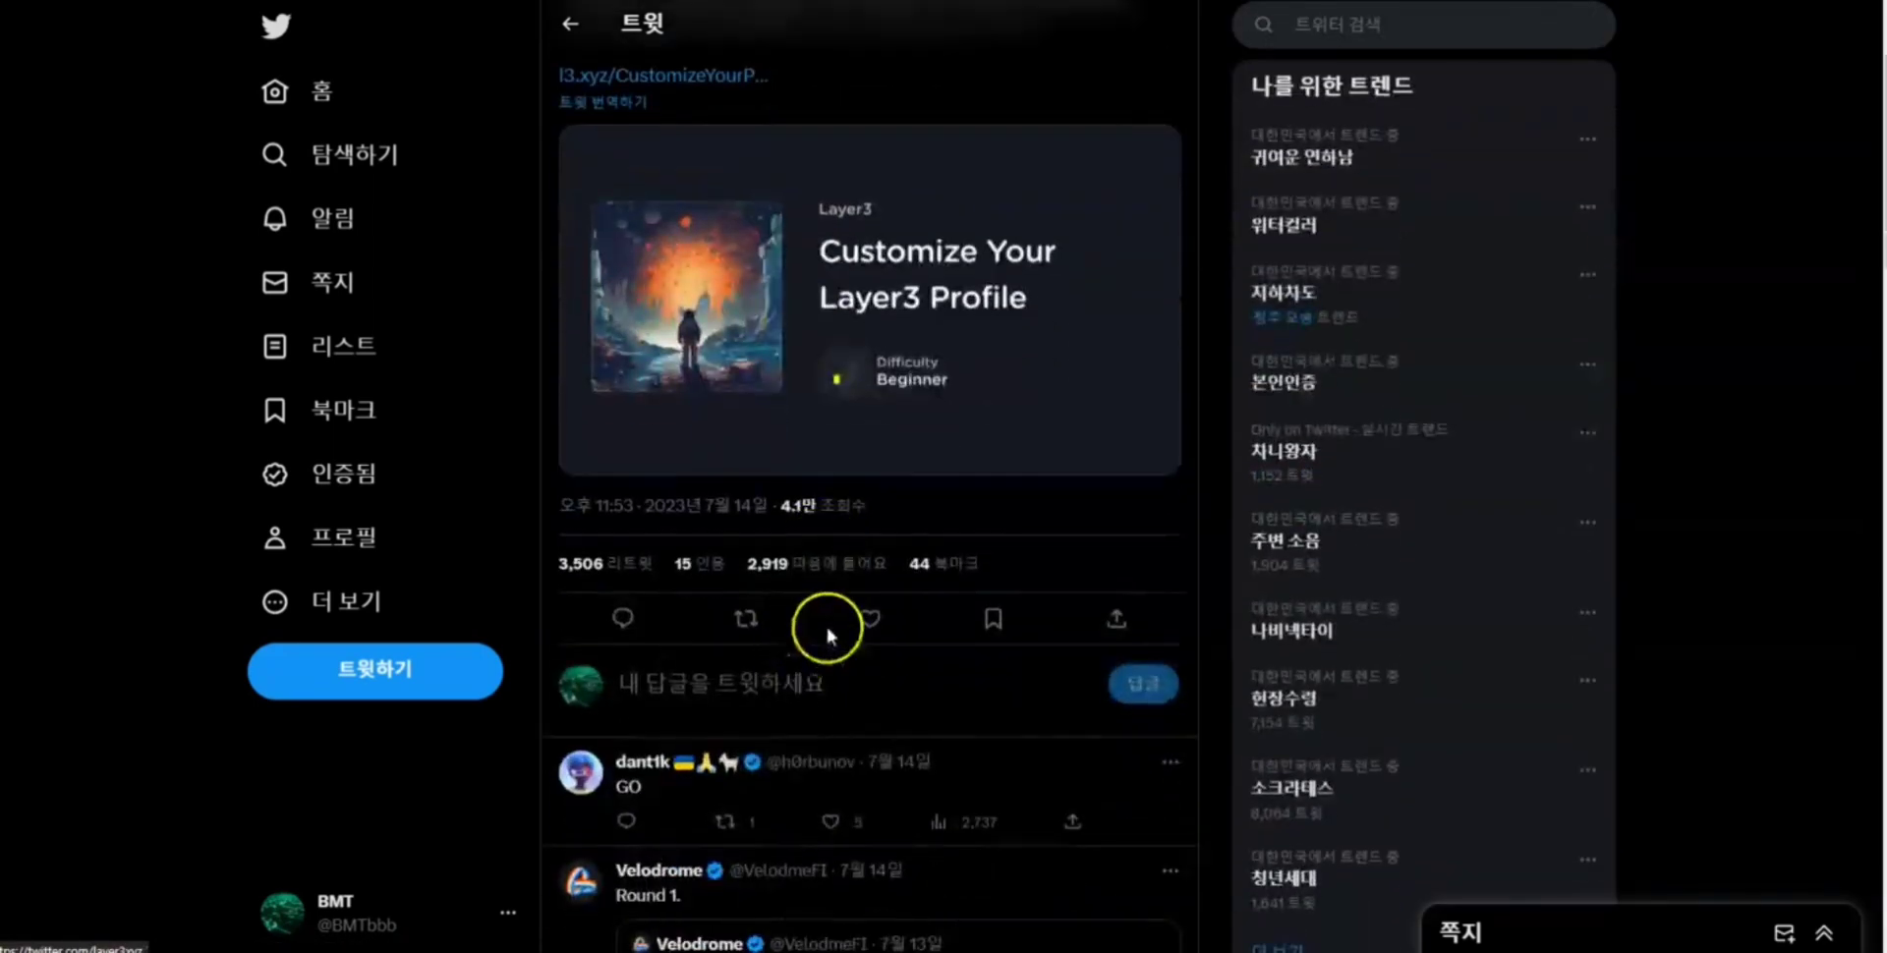
left_click(743, 617)
left_click(725, 615)
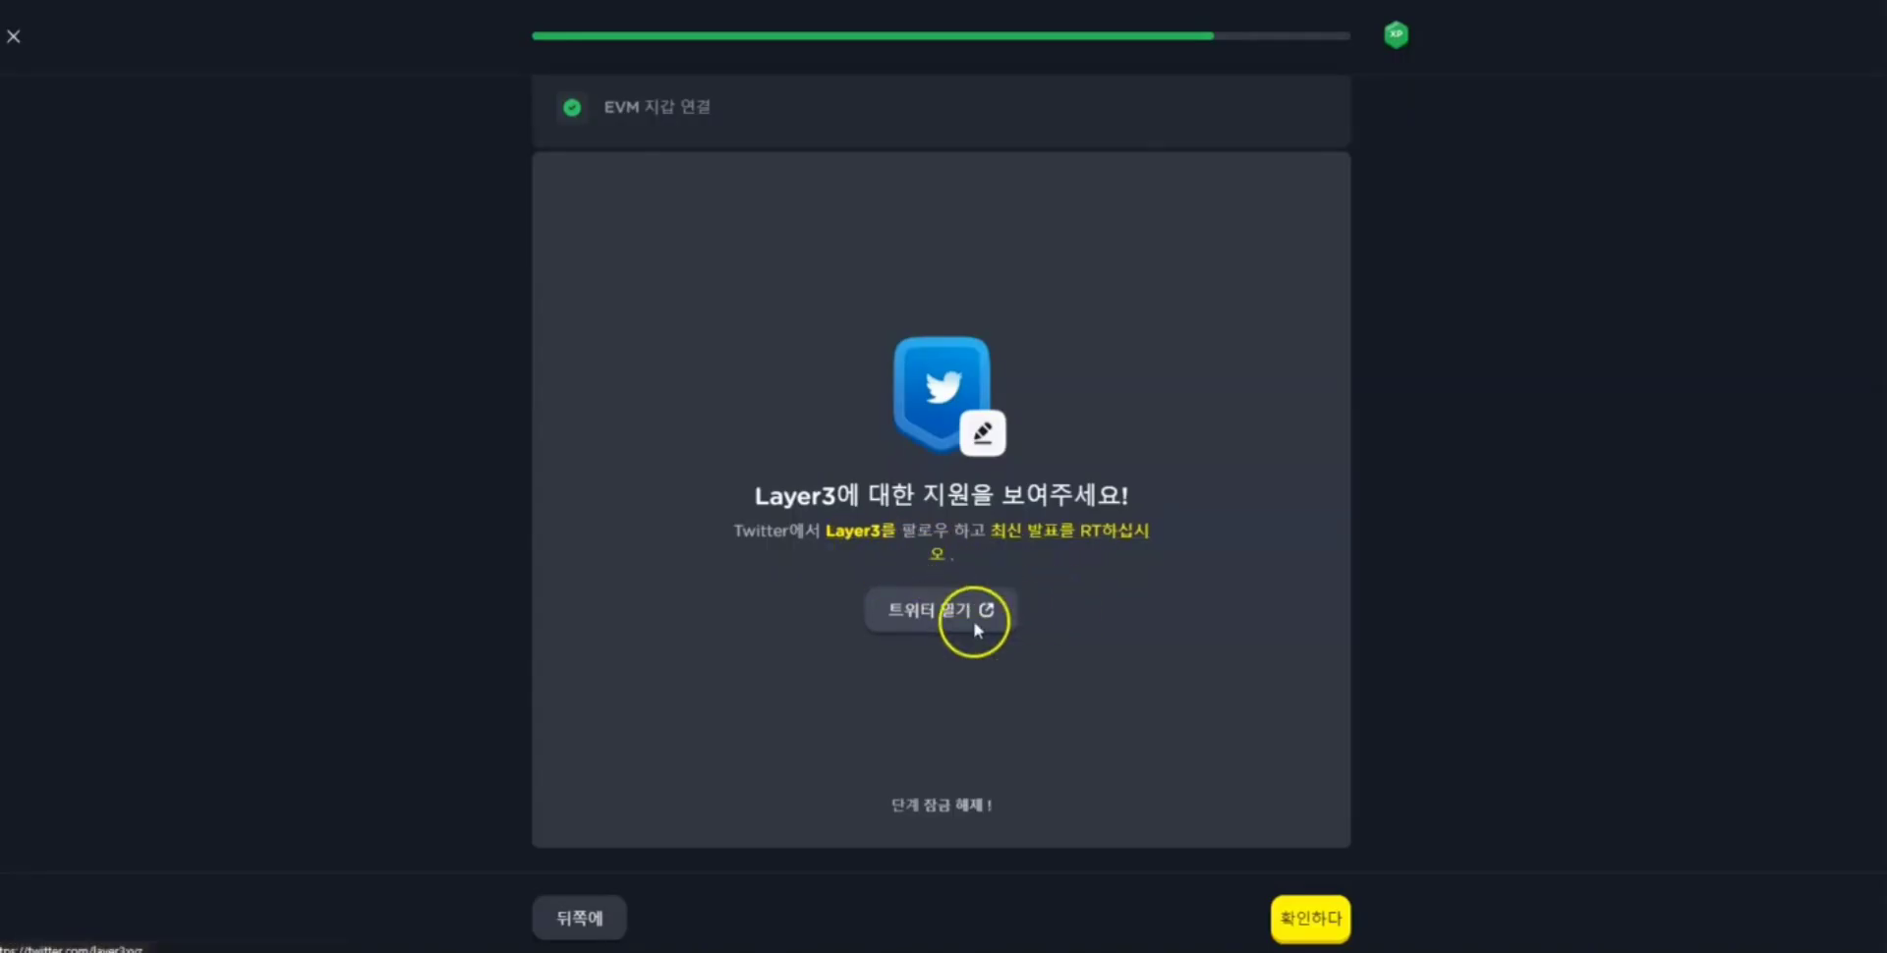
left_click(1310, 918)
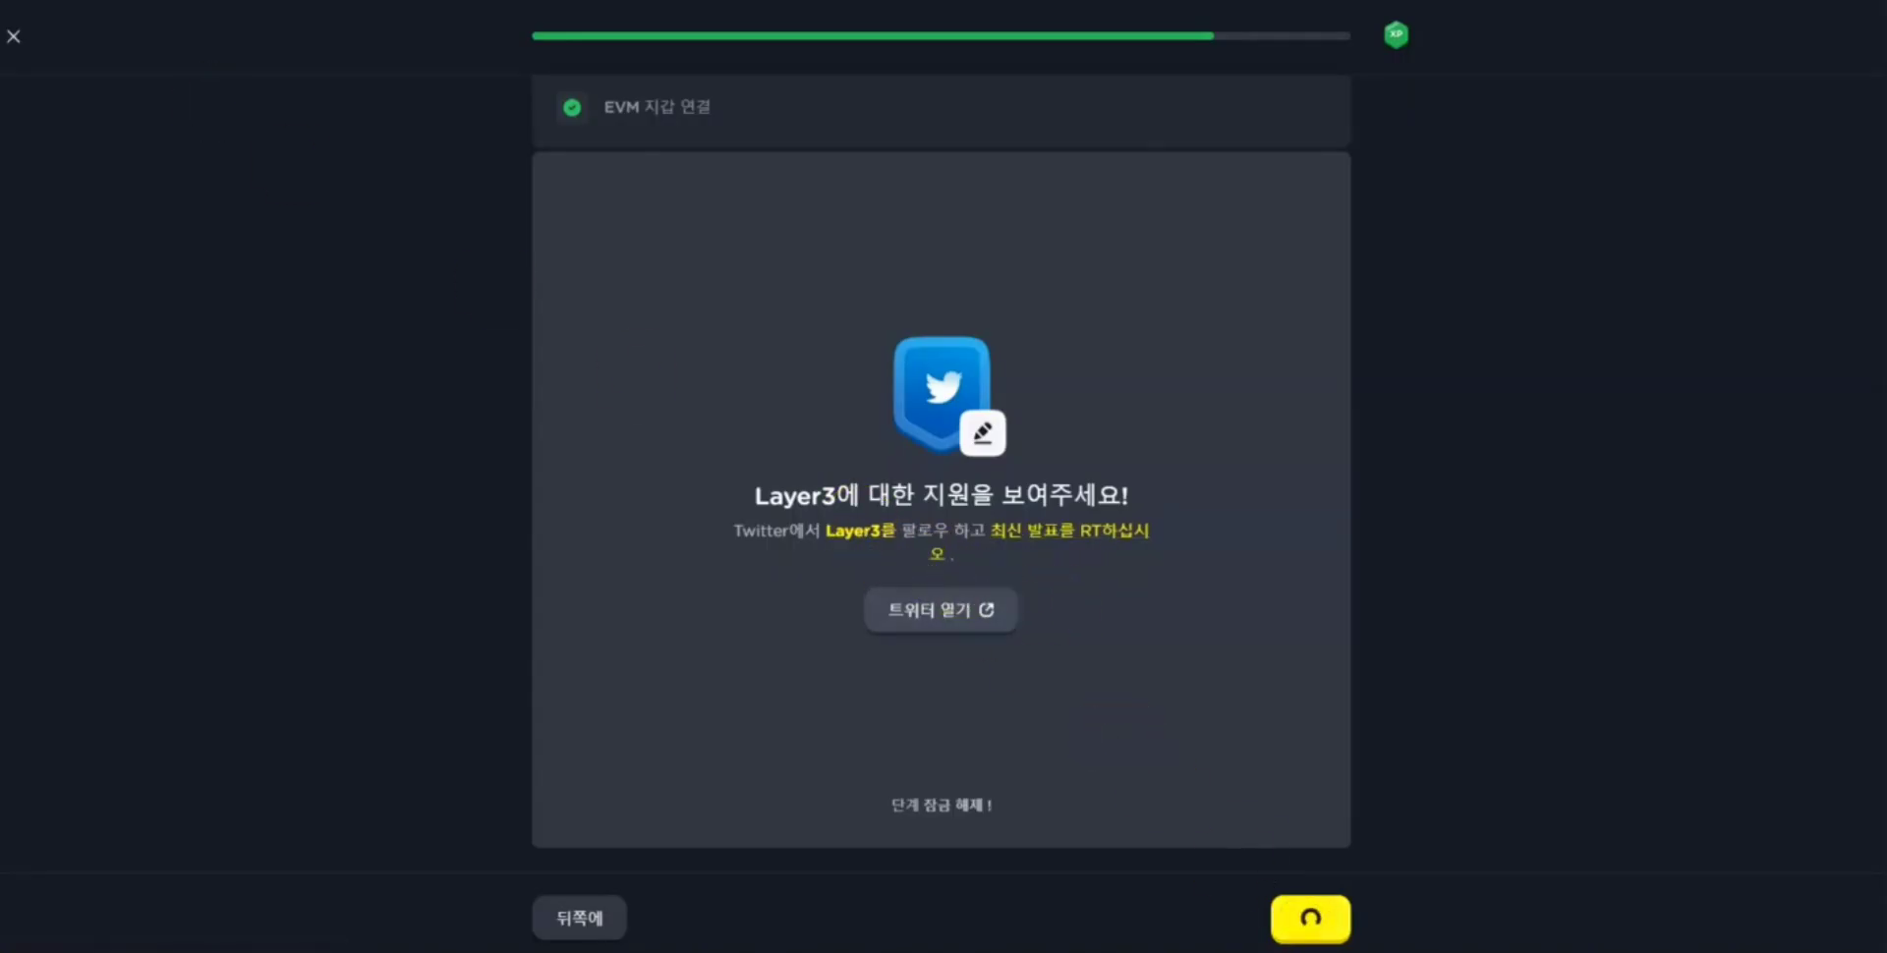
scroll(855, 451, "up", 2)
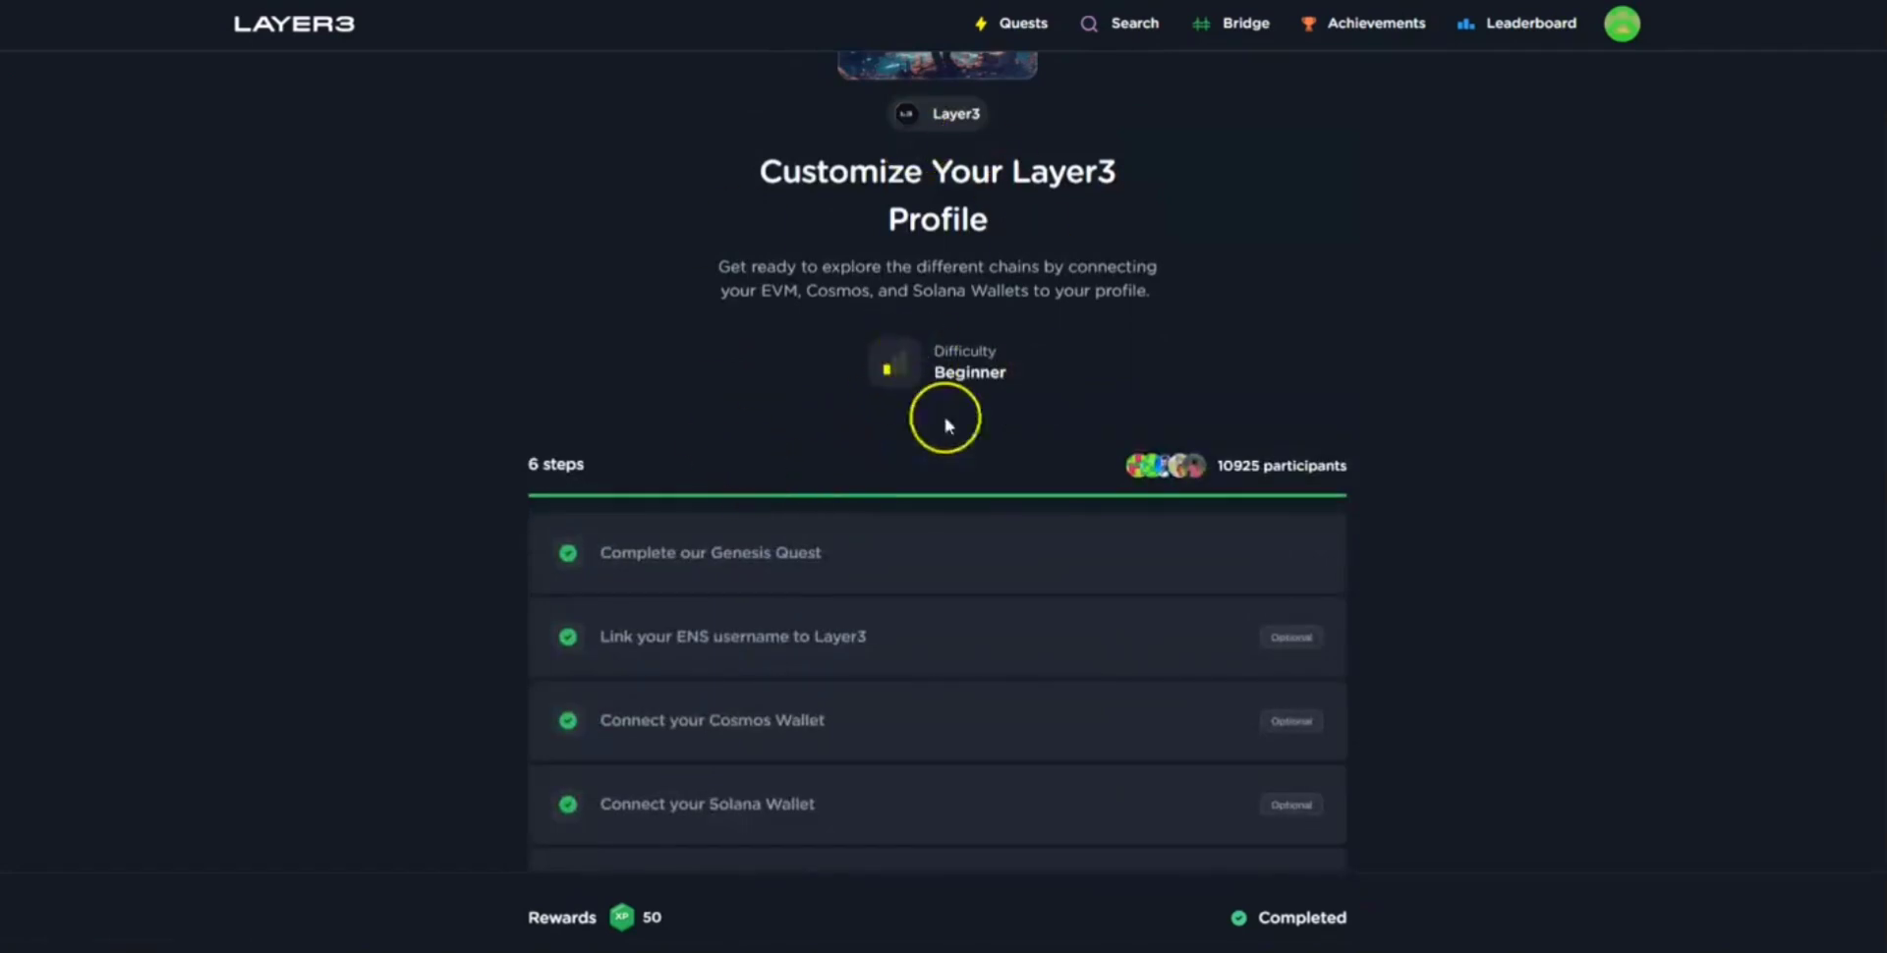
scroll(902, 489, "down", 2)
scroll(1117, 814, "up", 4)
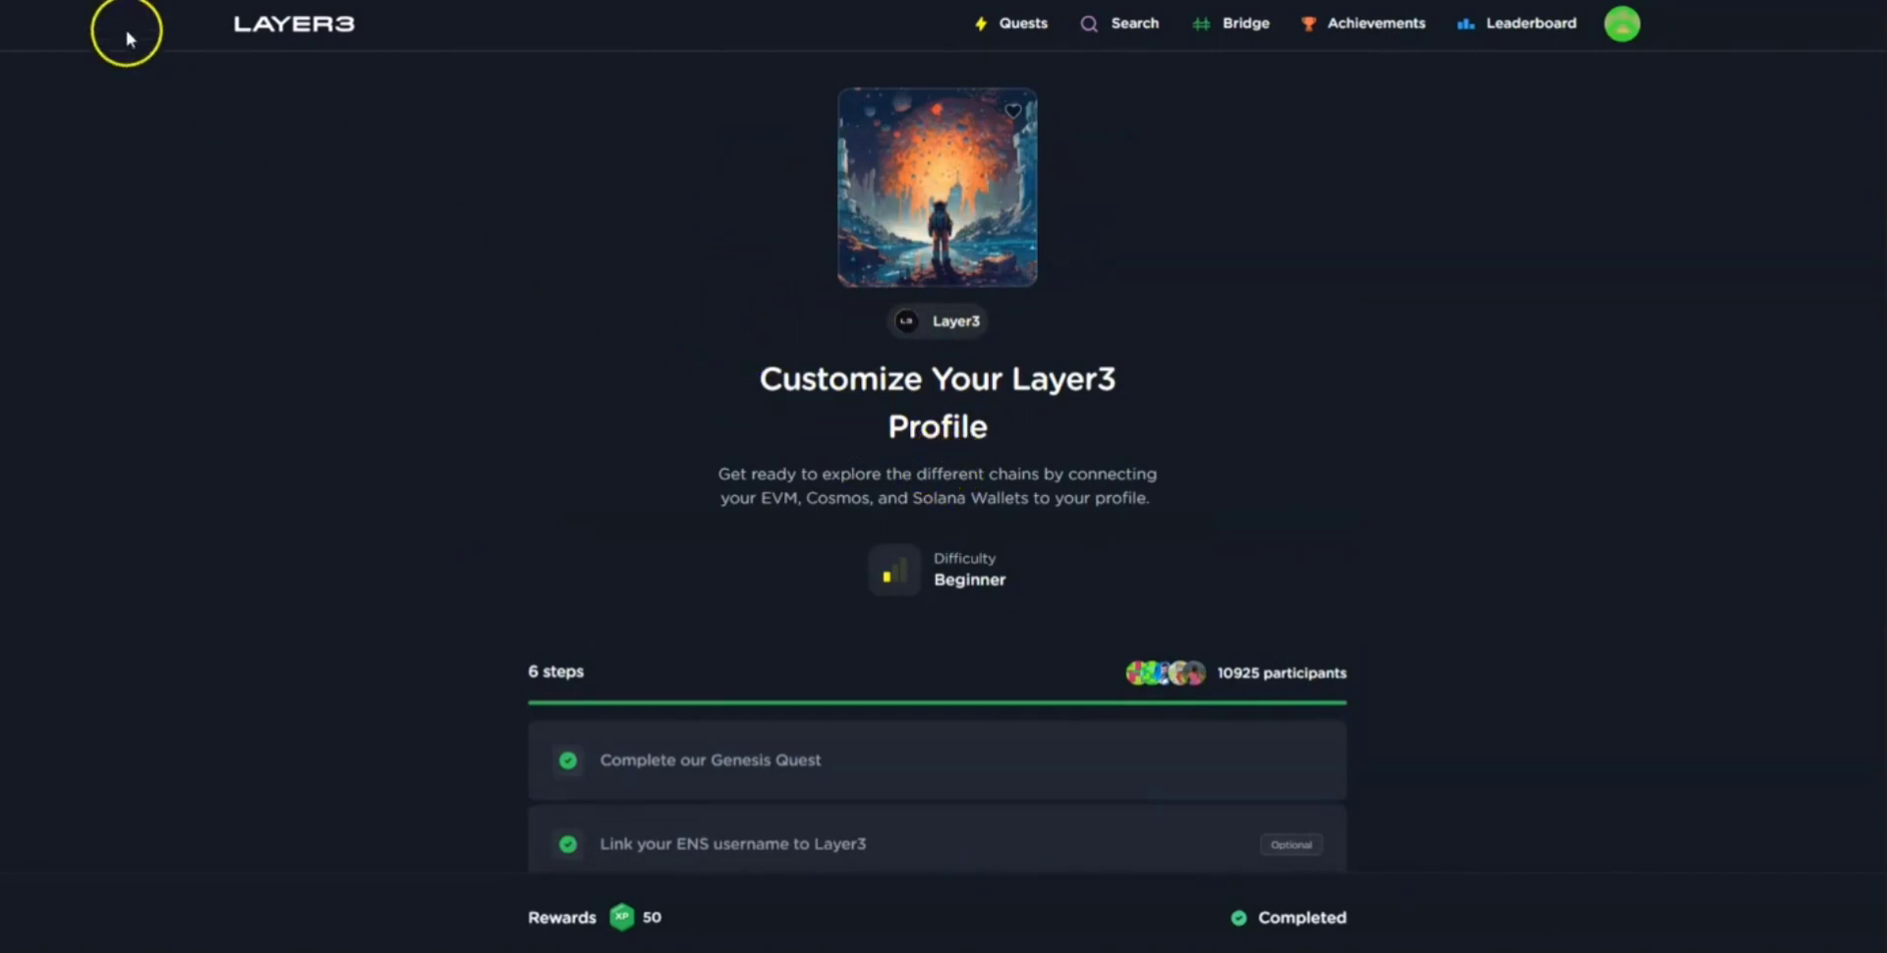
key("alt+Tab")
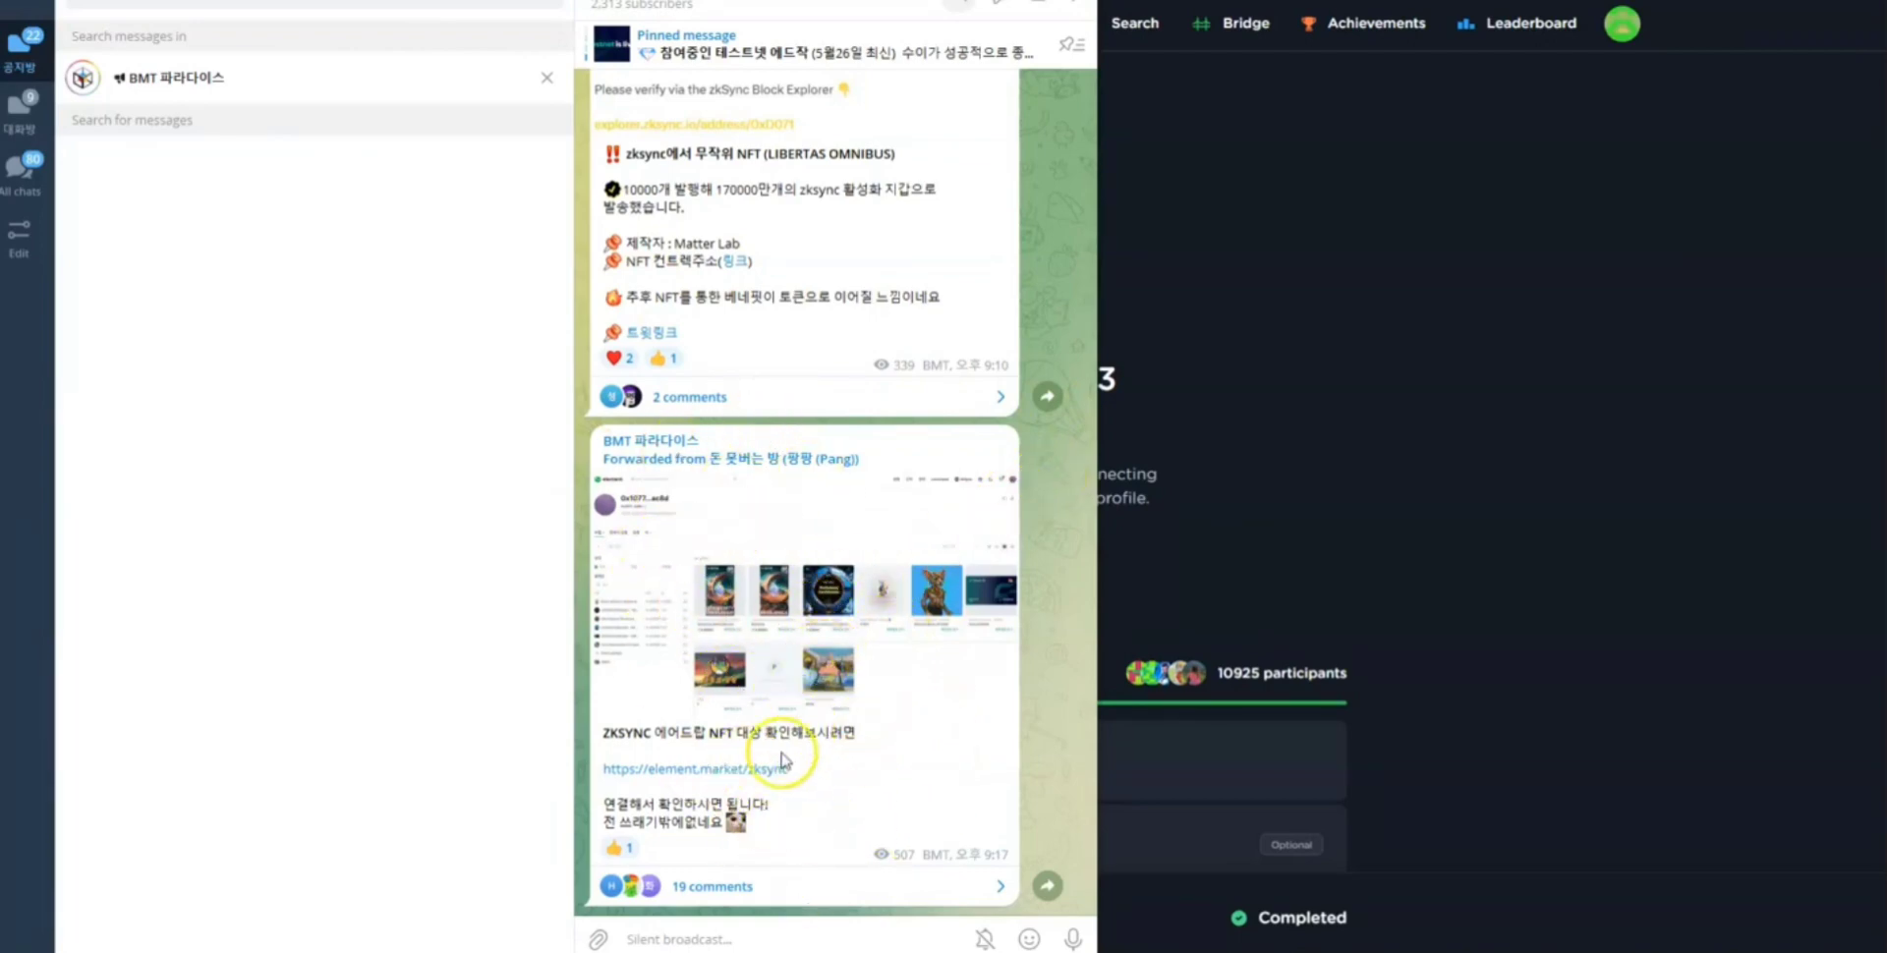
left_click(1305, 552)
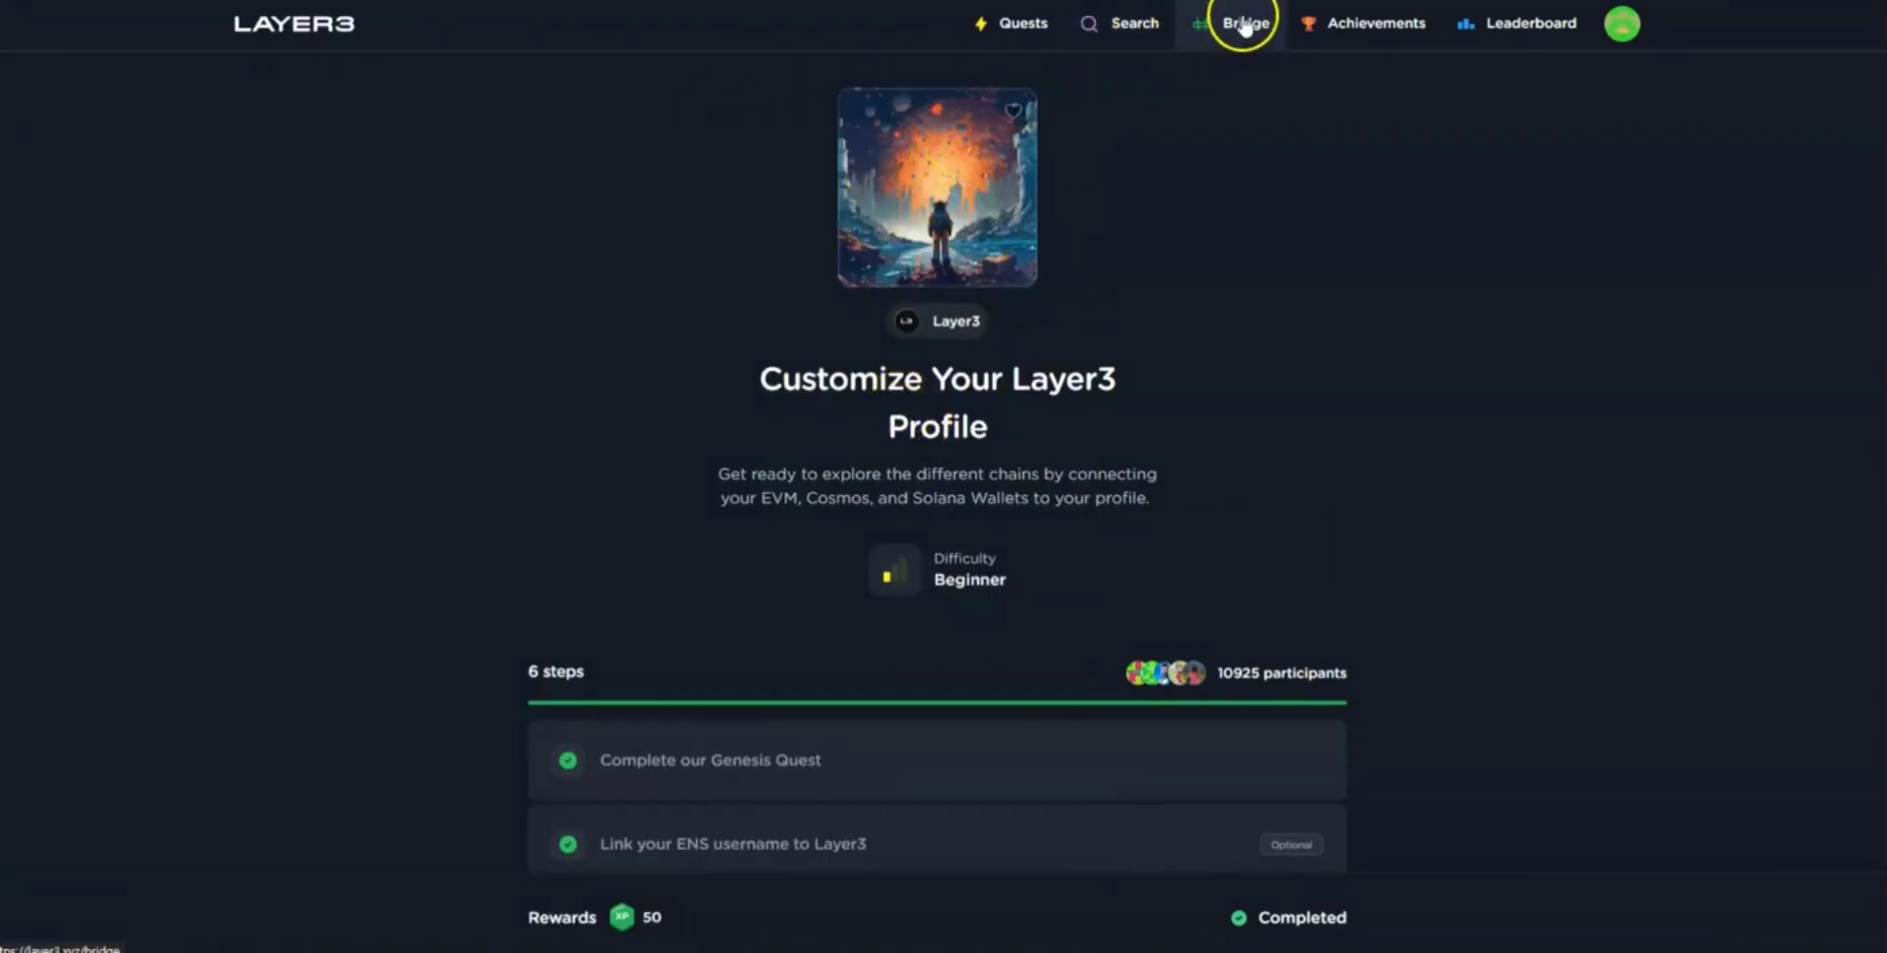
- Open the Layer3 bridge, connect the MetaMask wallet to it, and show the list of source networks for the transfer
left_click(1221, 49)
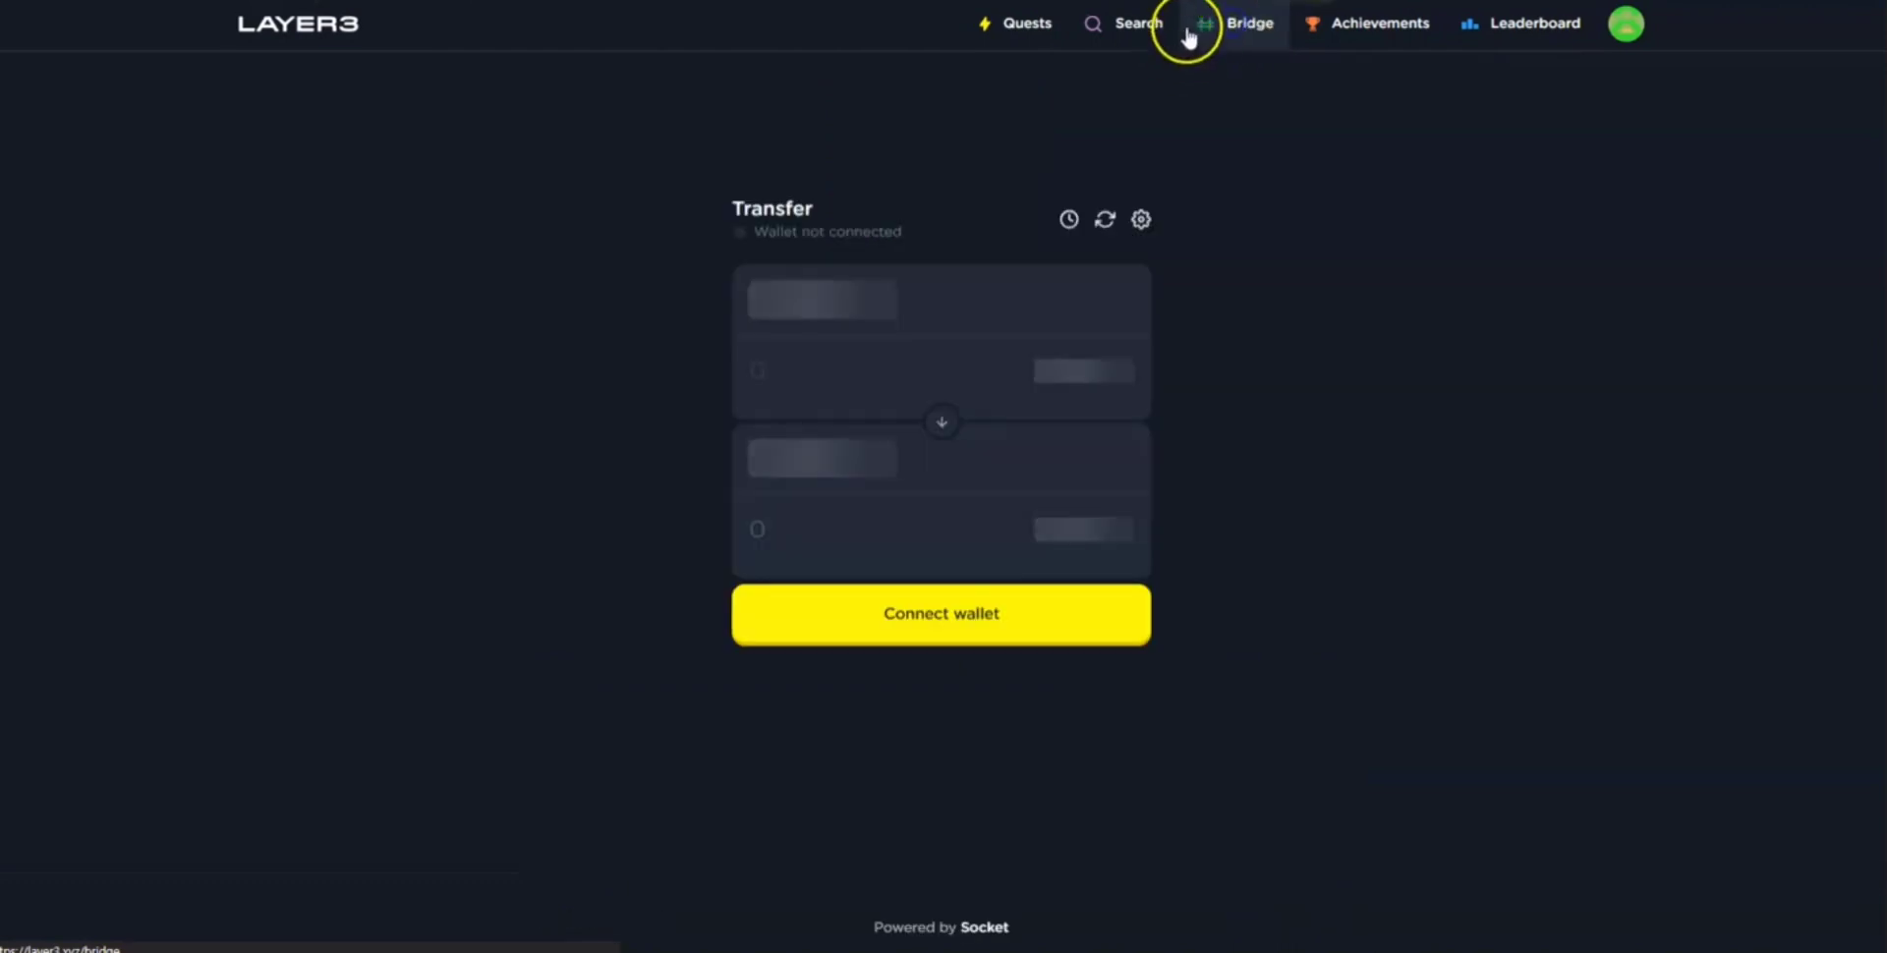
left_click(778, 236)
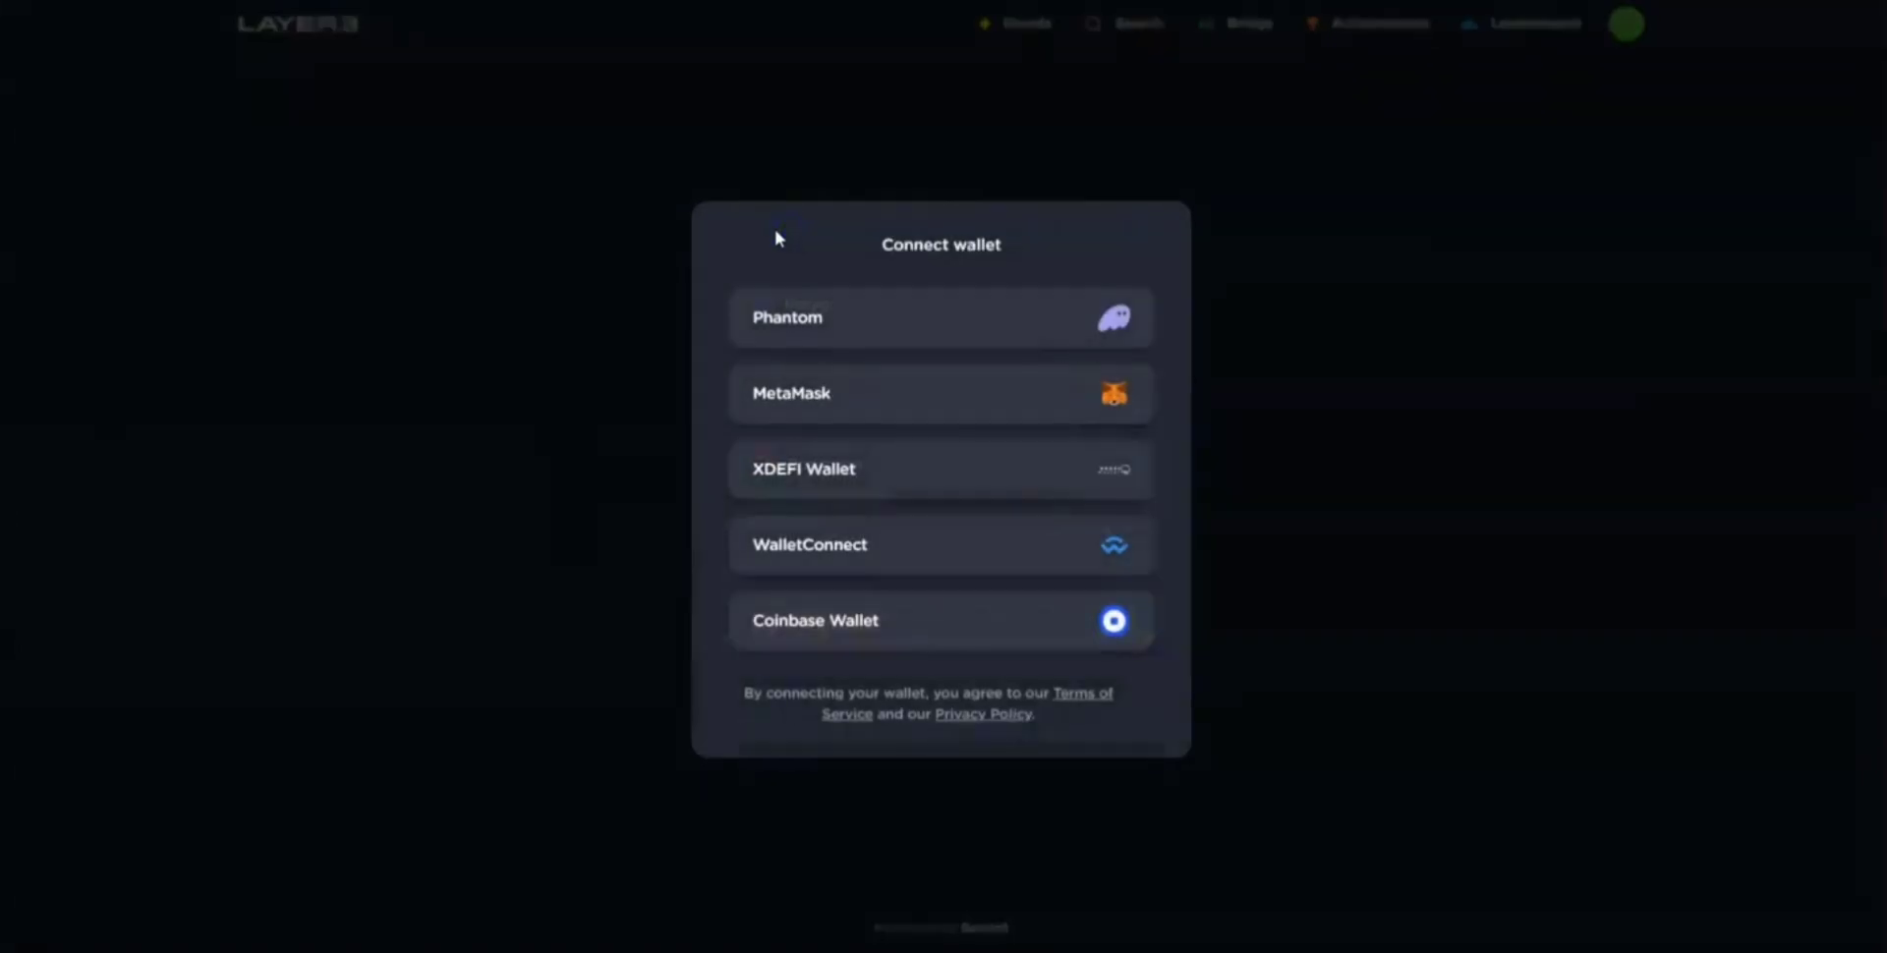
left_click(1022, 403)
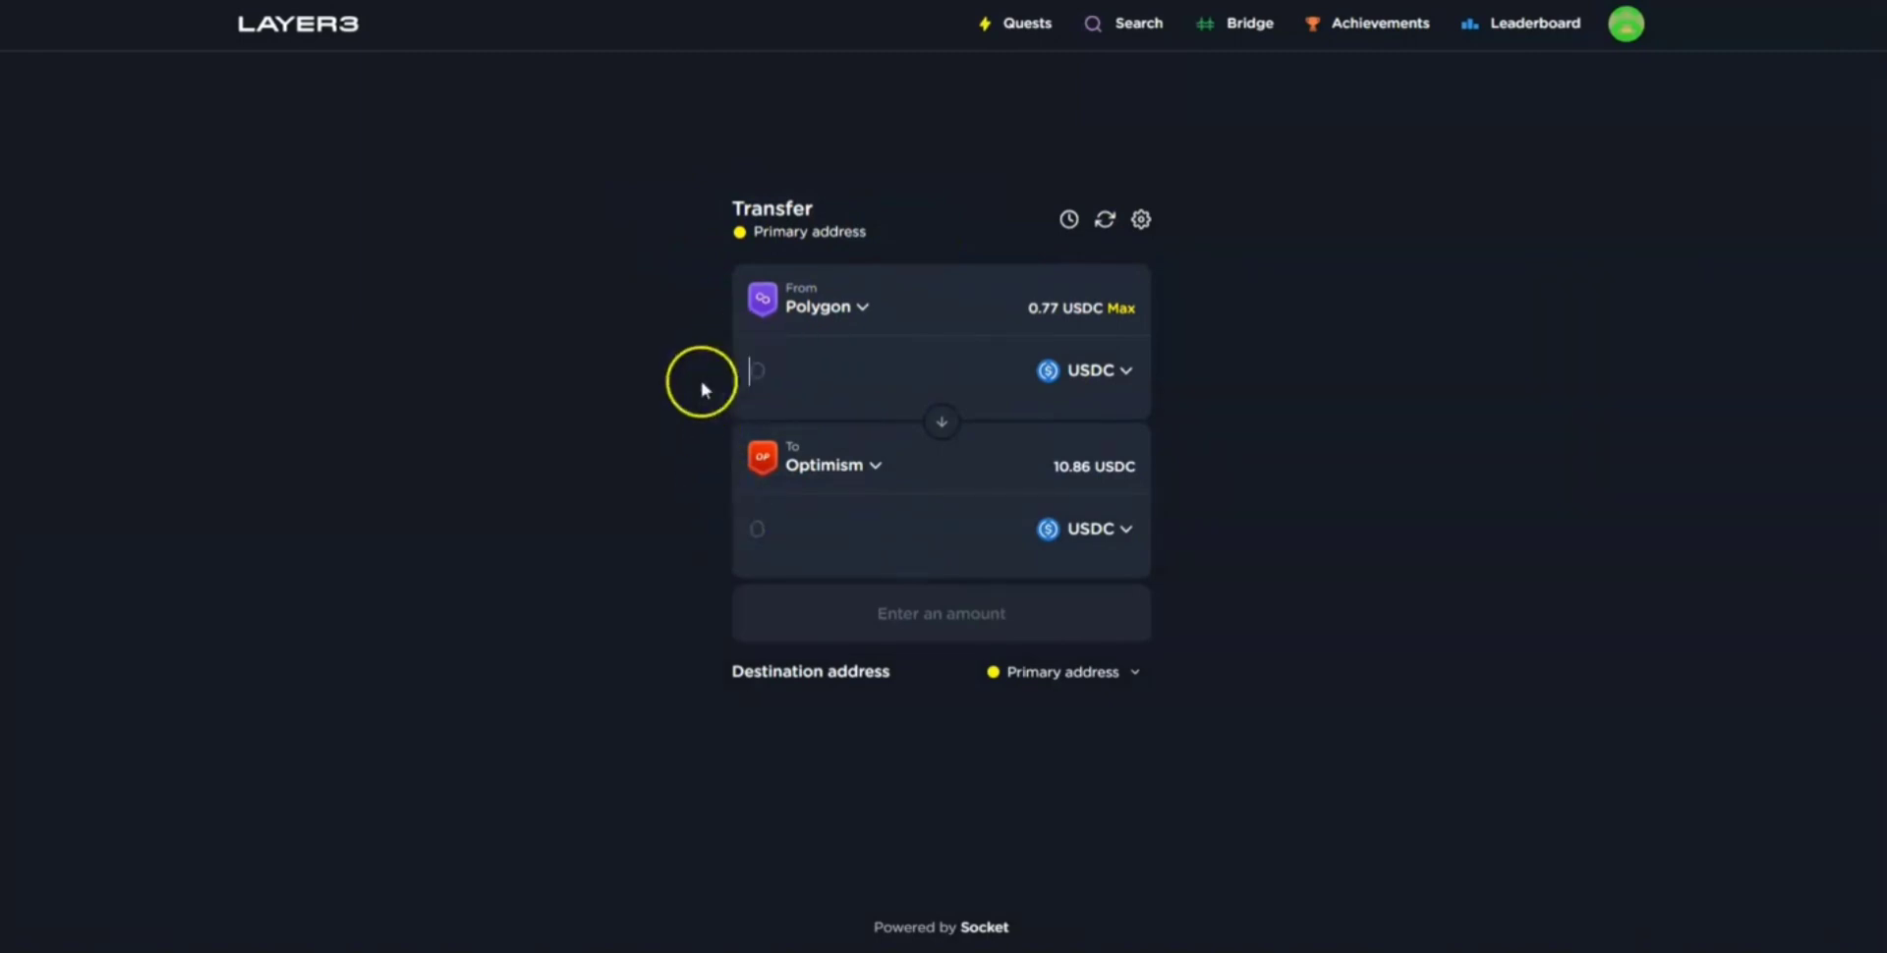
left_click(859, 309)
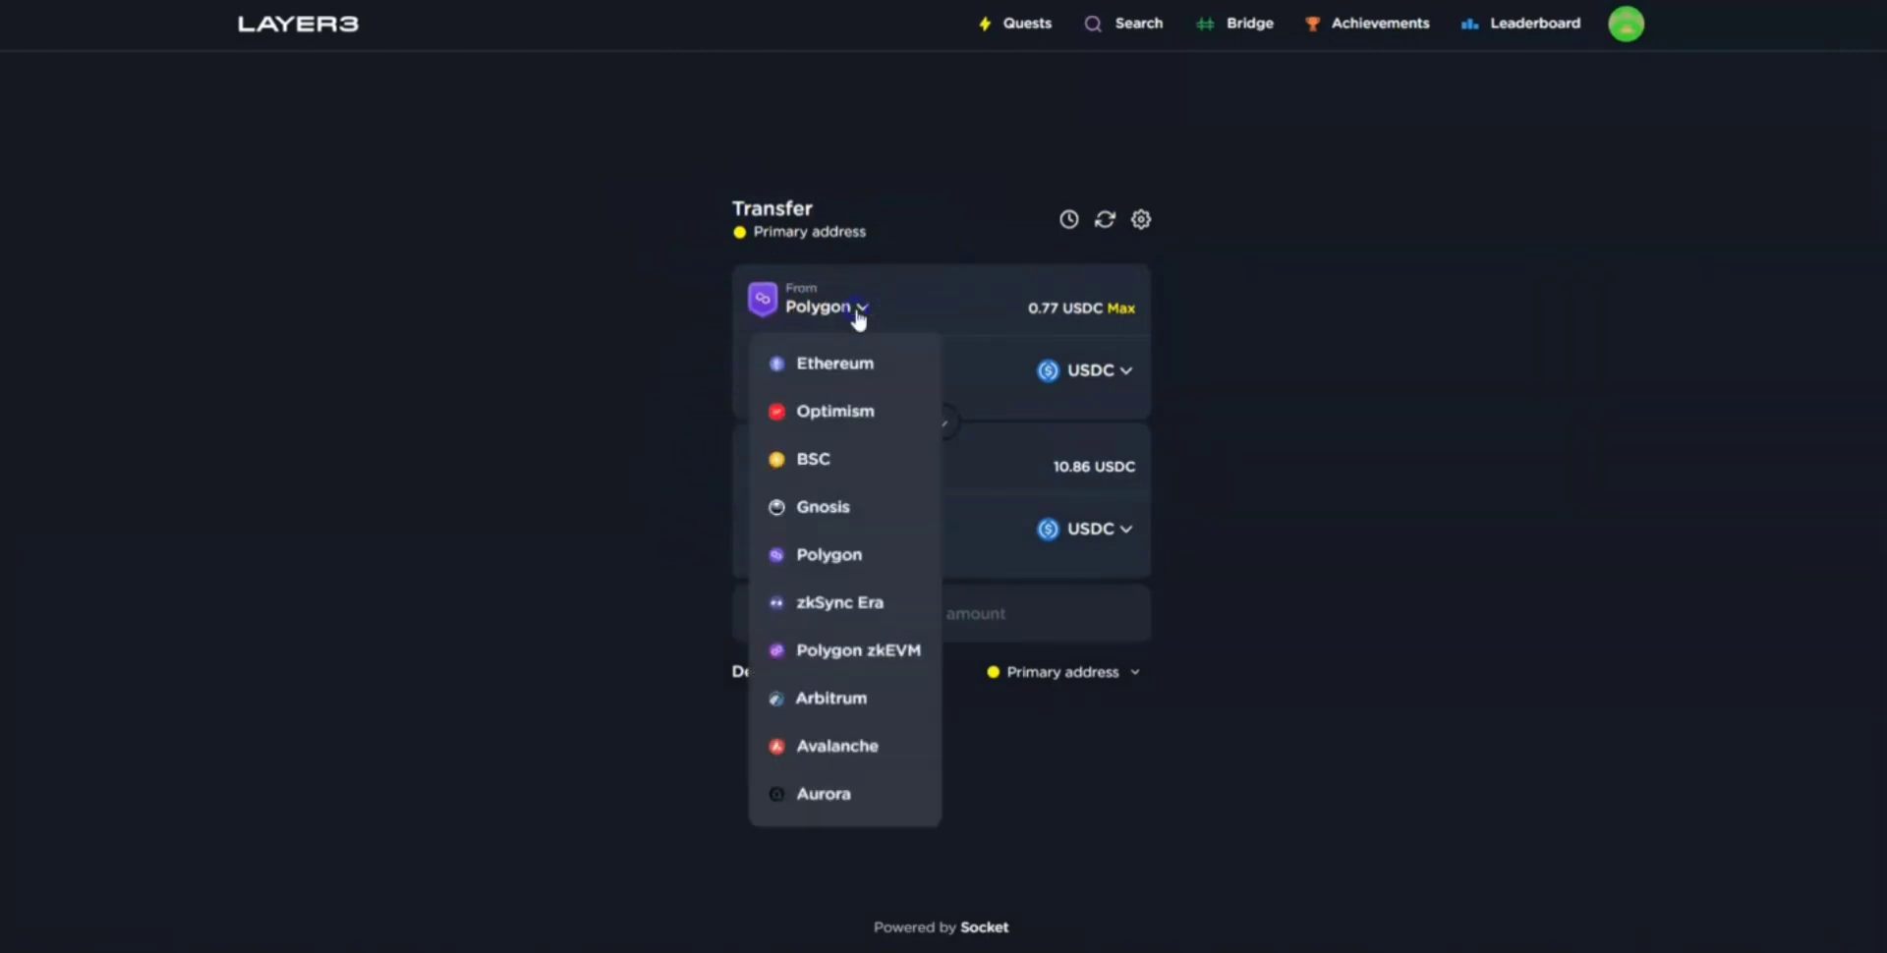
- Set the bridge transfer to send USDT from BSC to zkSync Era
left_click(835, 457)
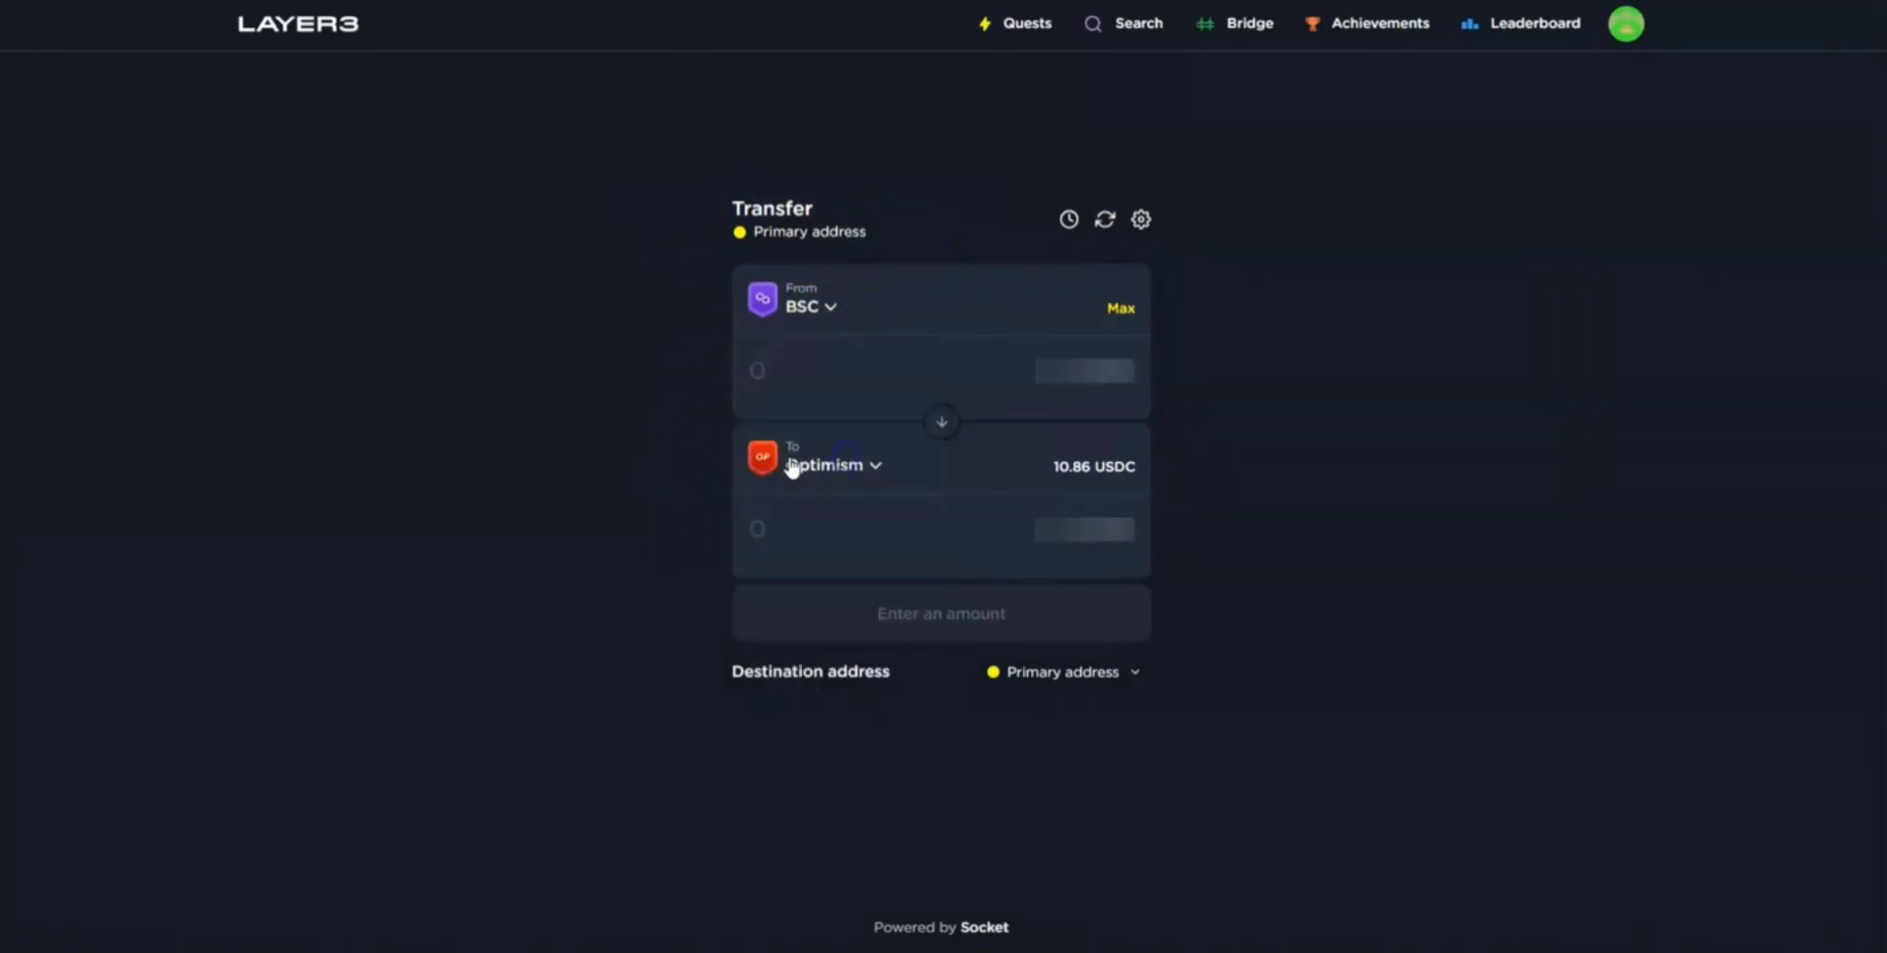
left_click(1104, 375)
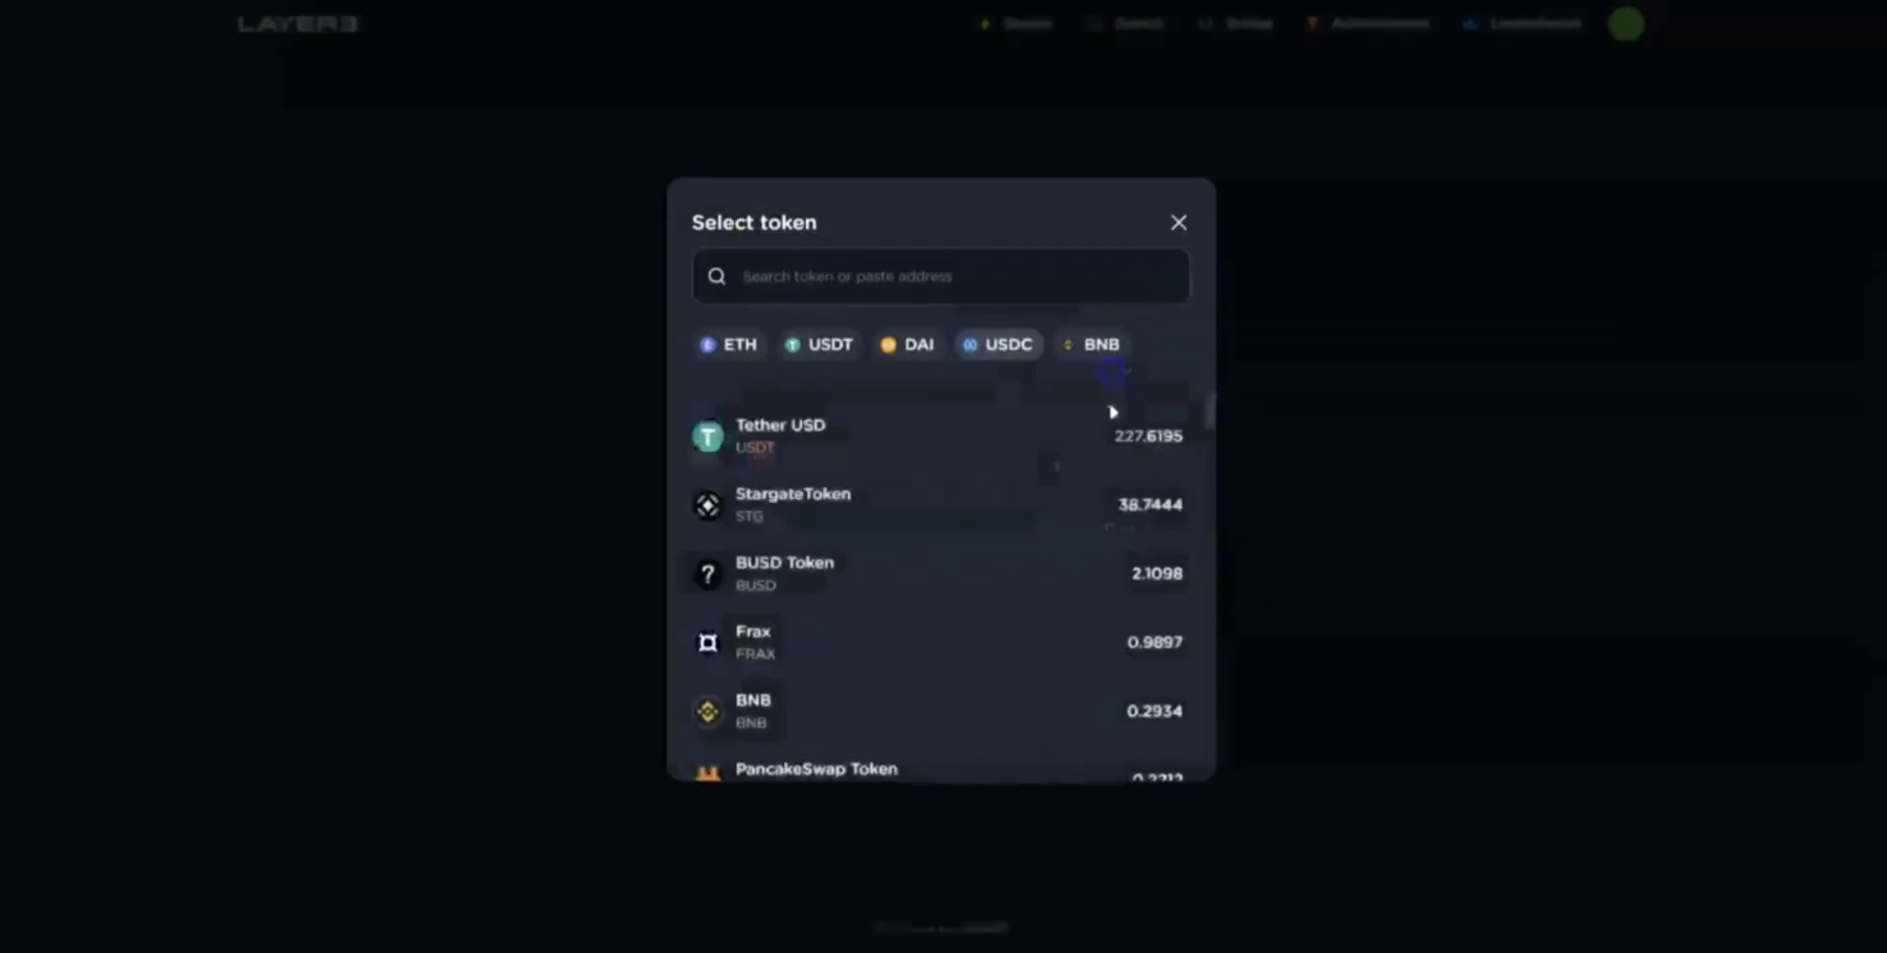
left_click(891, 466)
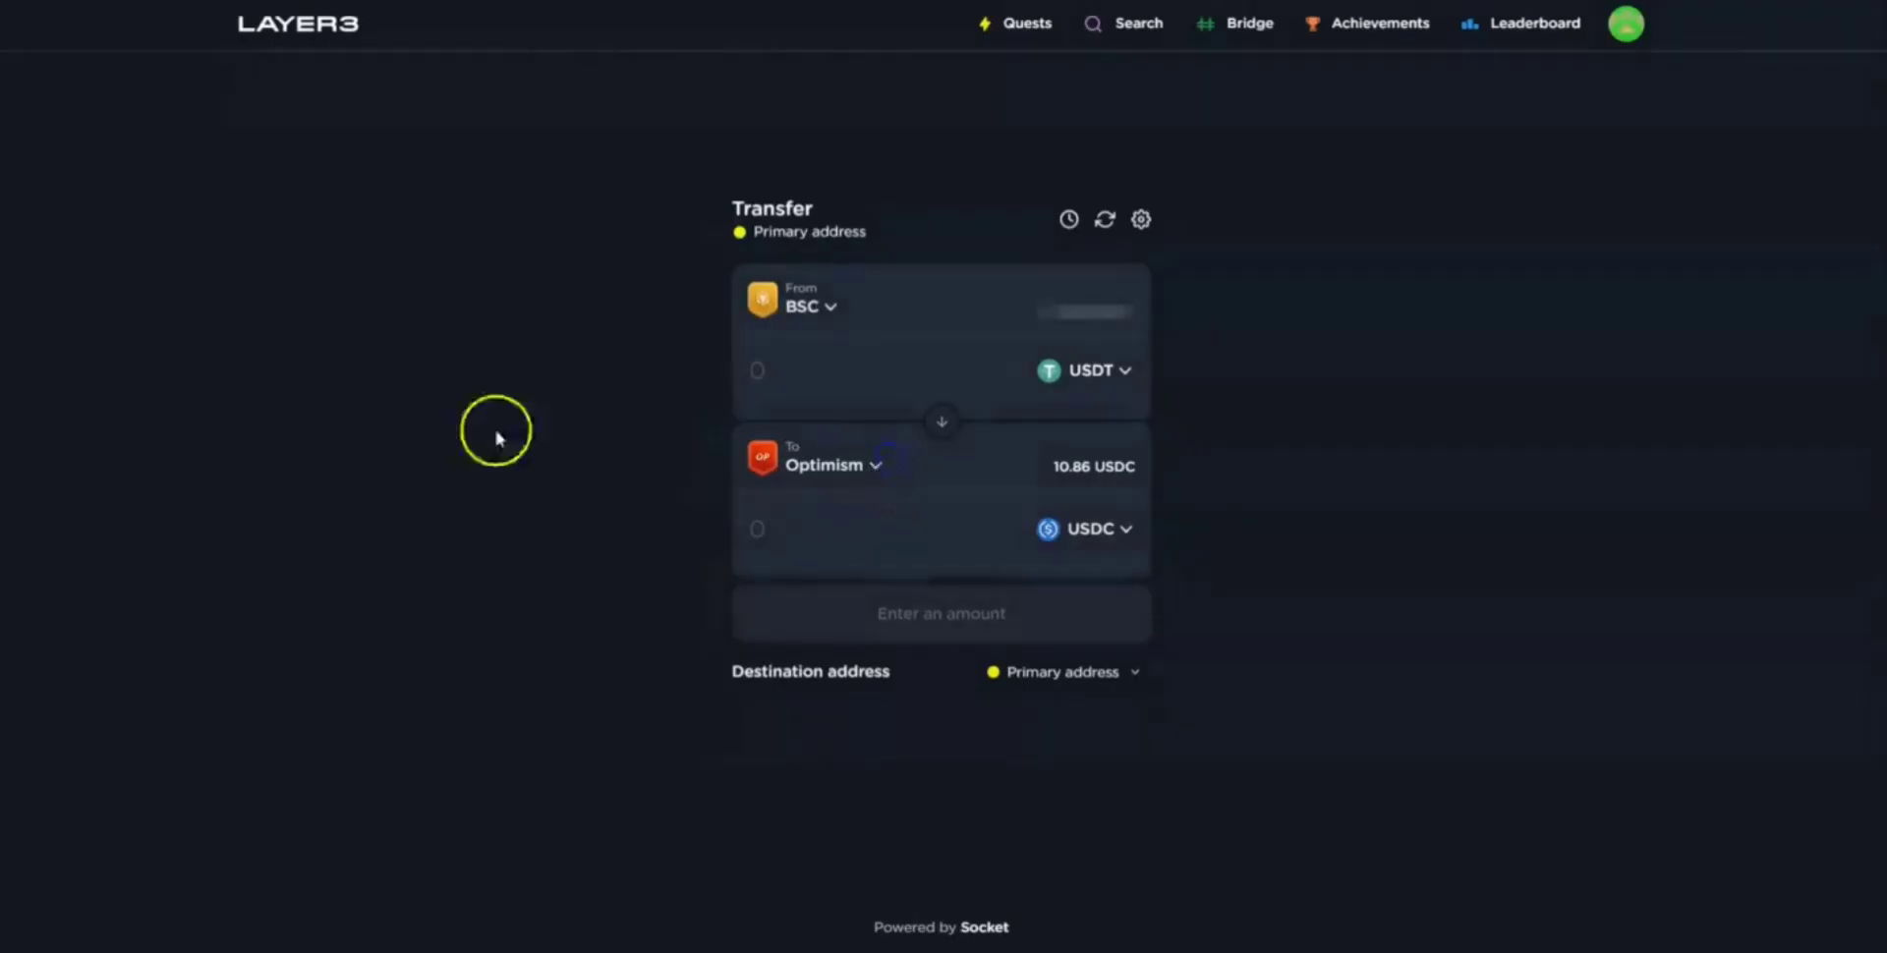
left_click(842, 480)
left_click(855, 765)
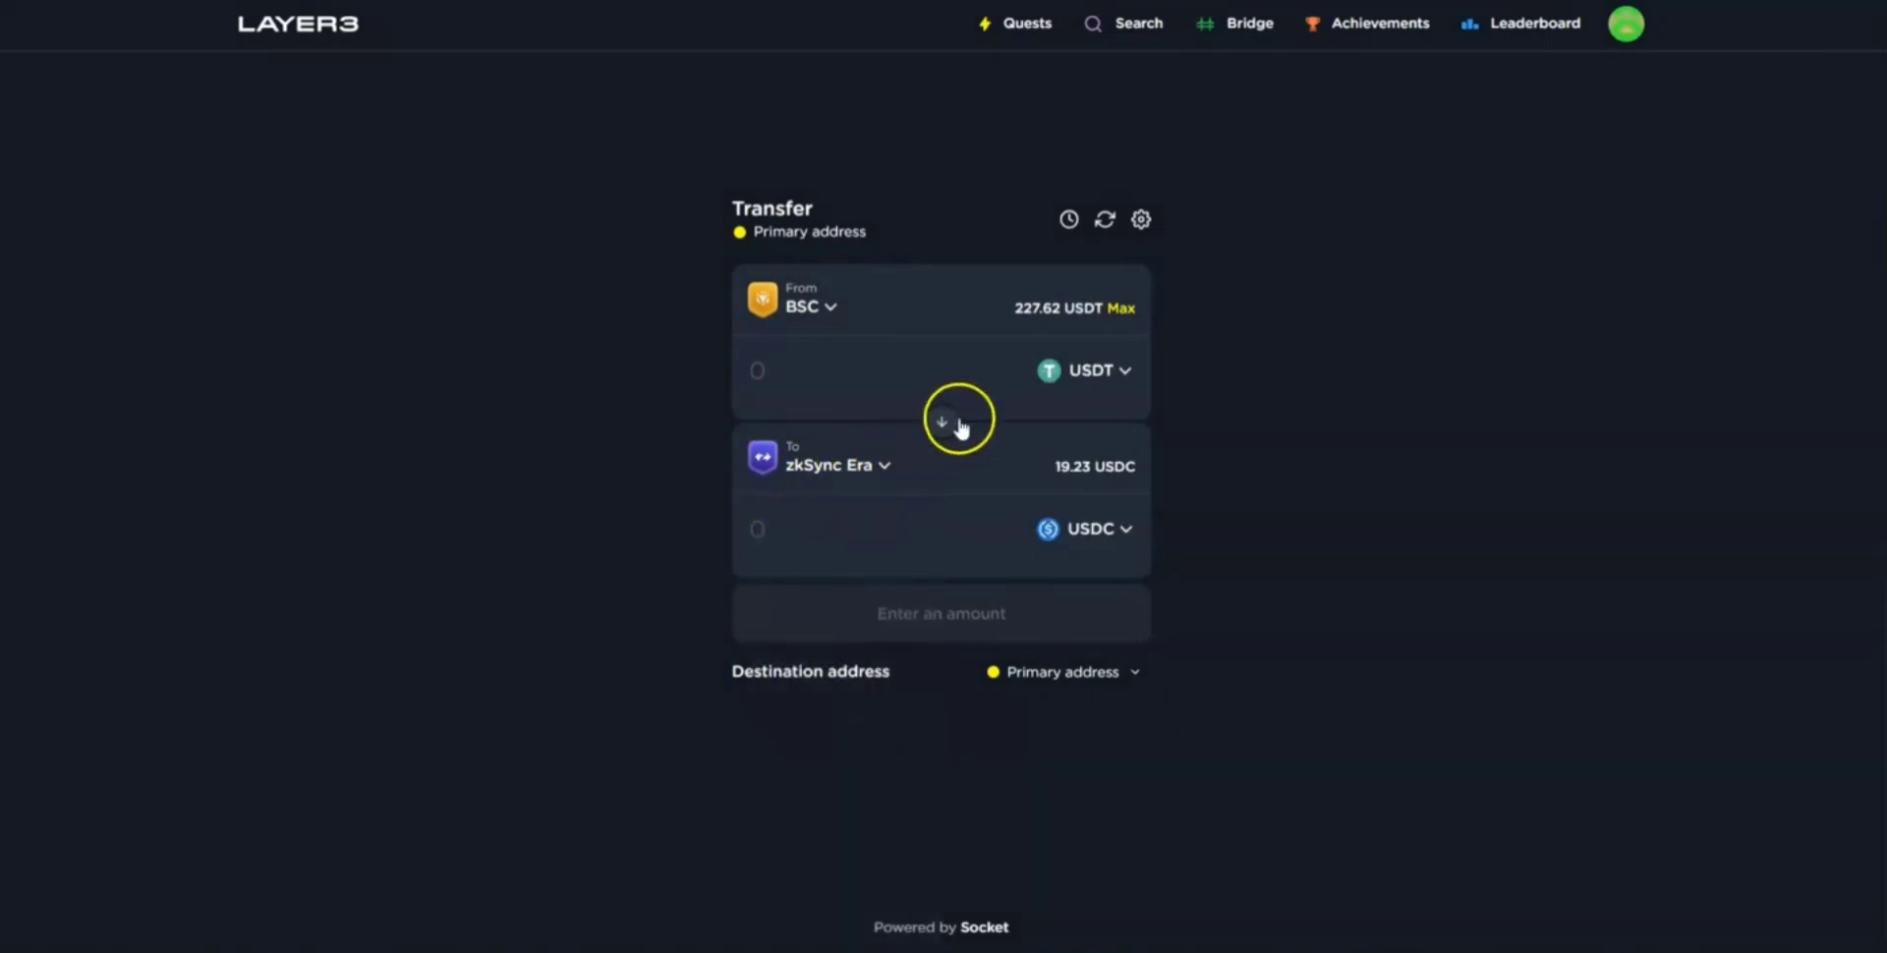
- Enter 100 USDT as the transfer amount and open the route for review
left_click(842, 363)
type("100")
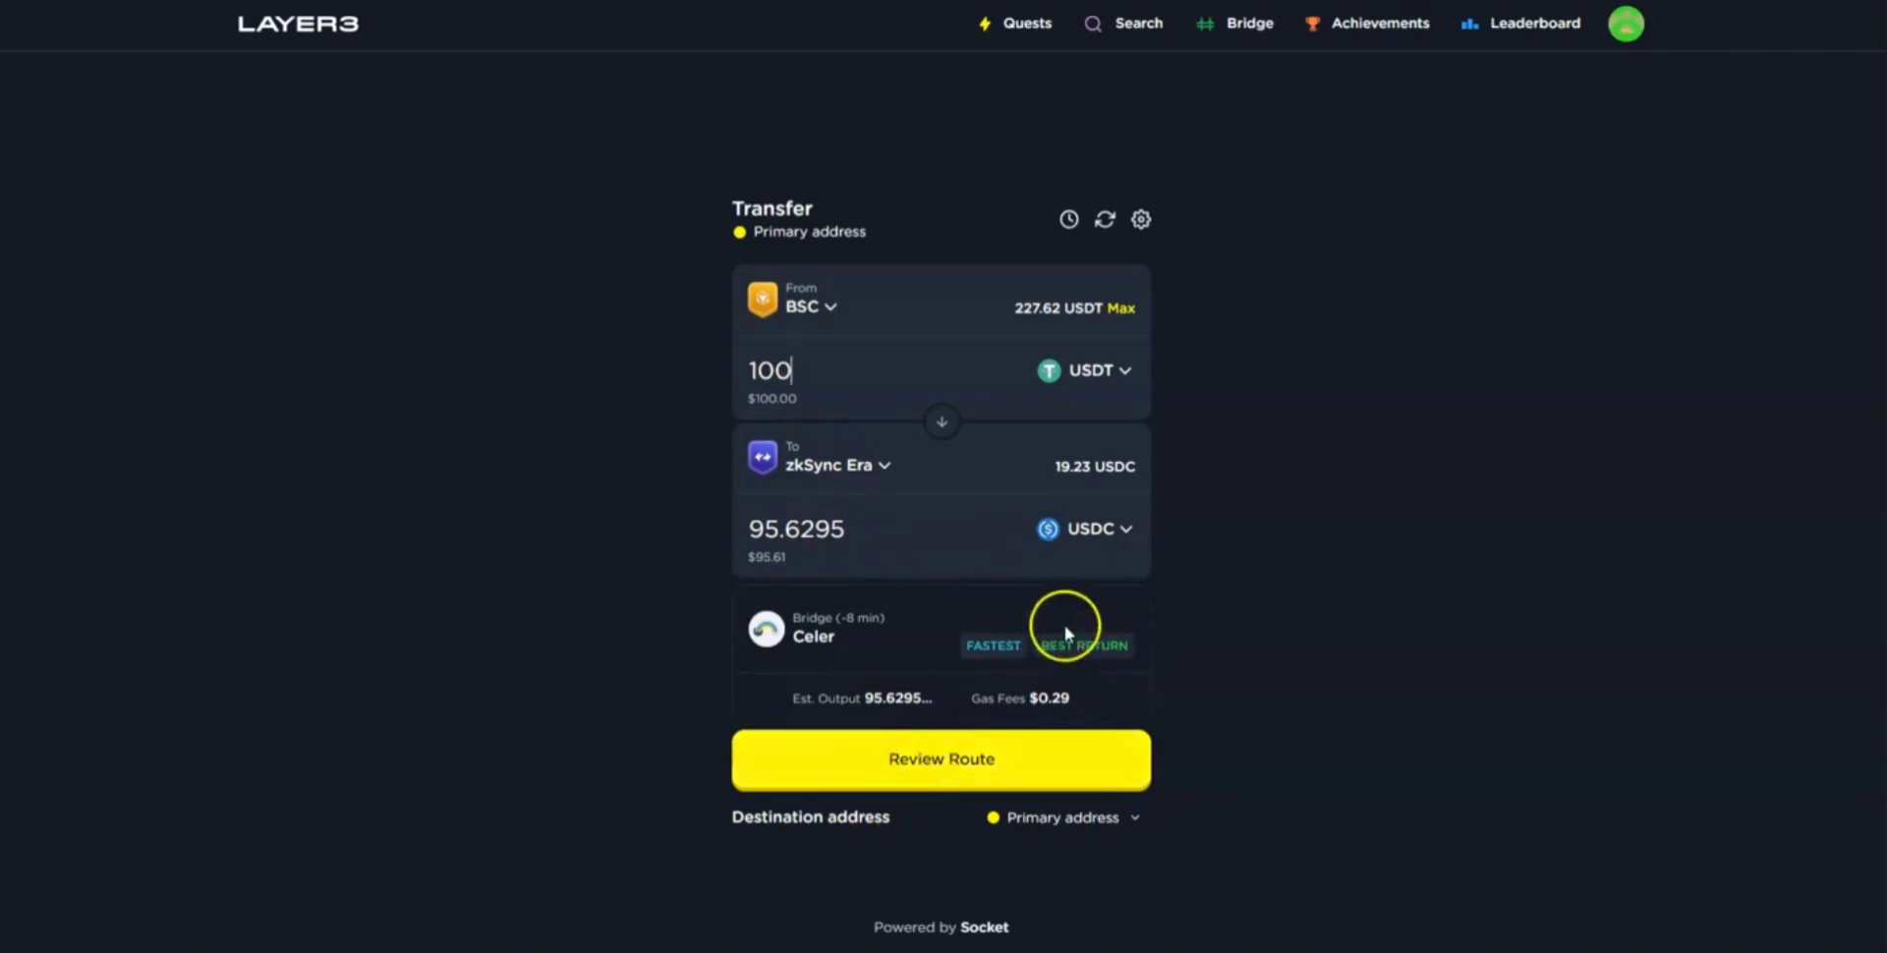
left_click(876, 759)
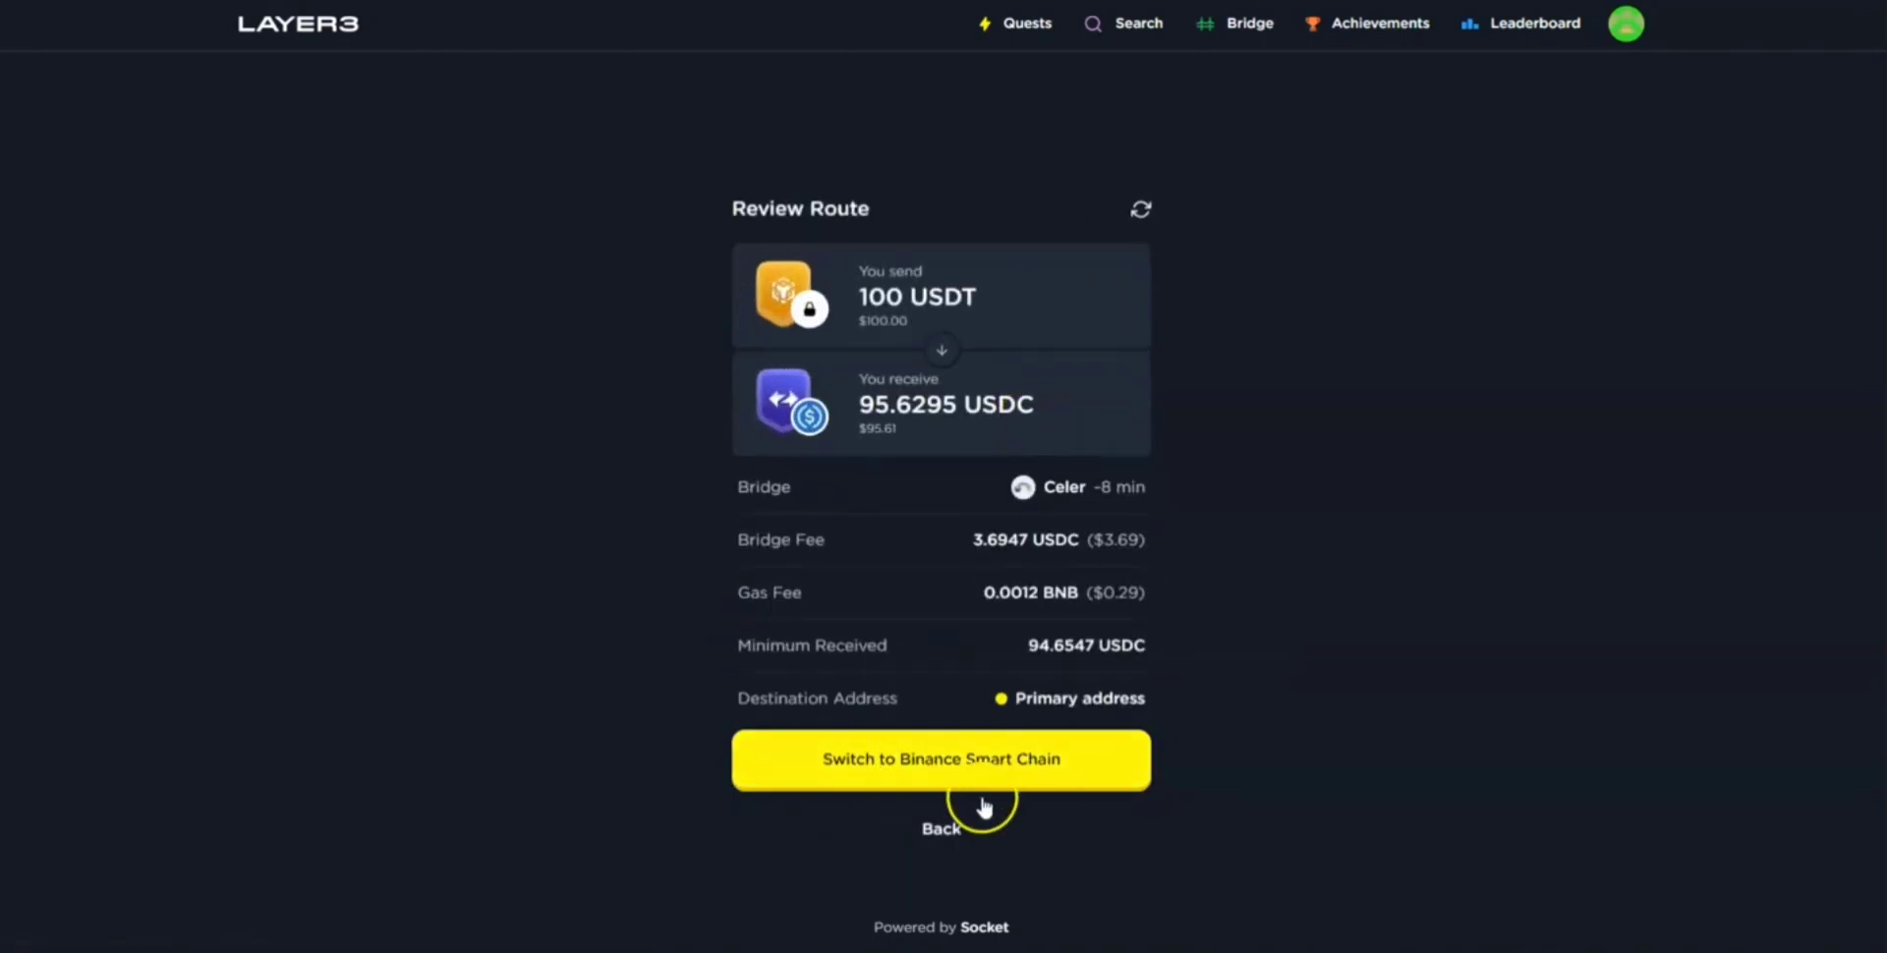
- Switch MetaMask to Binance Smart Chain and approve a custom USDT spending limit of 100
left_click(960, 775)
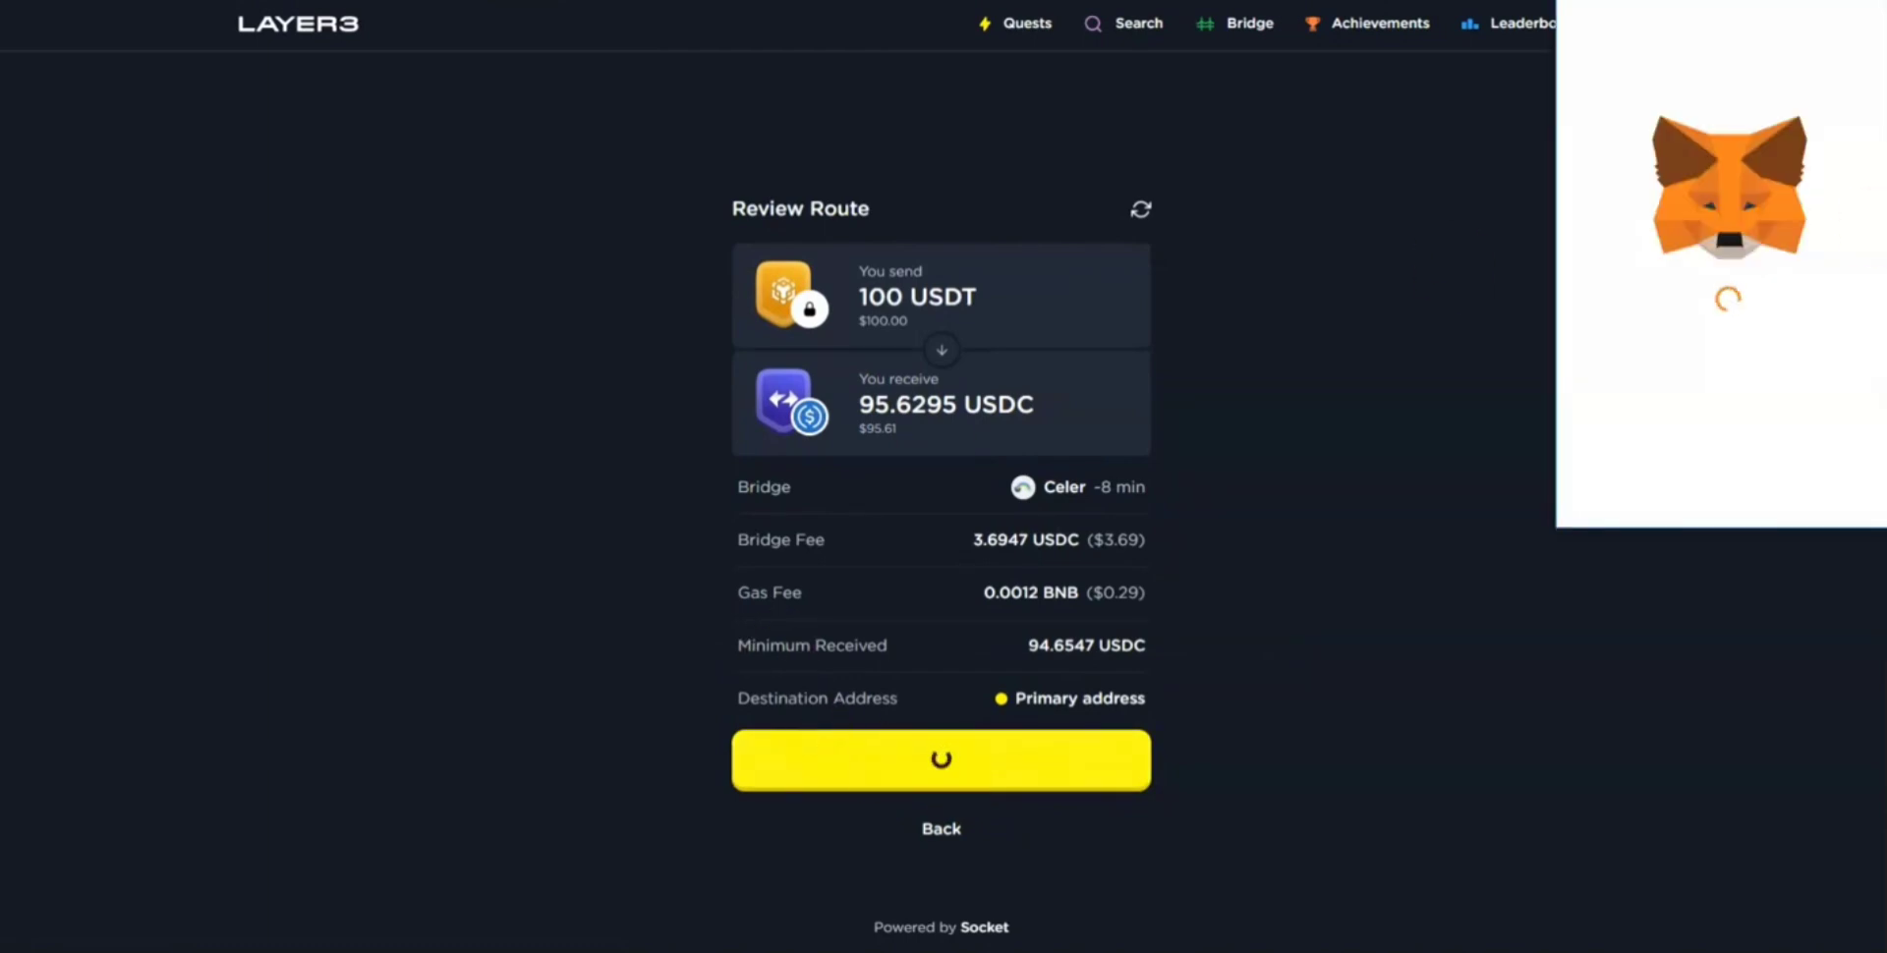
left_click(1775, 491)
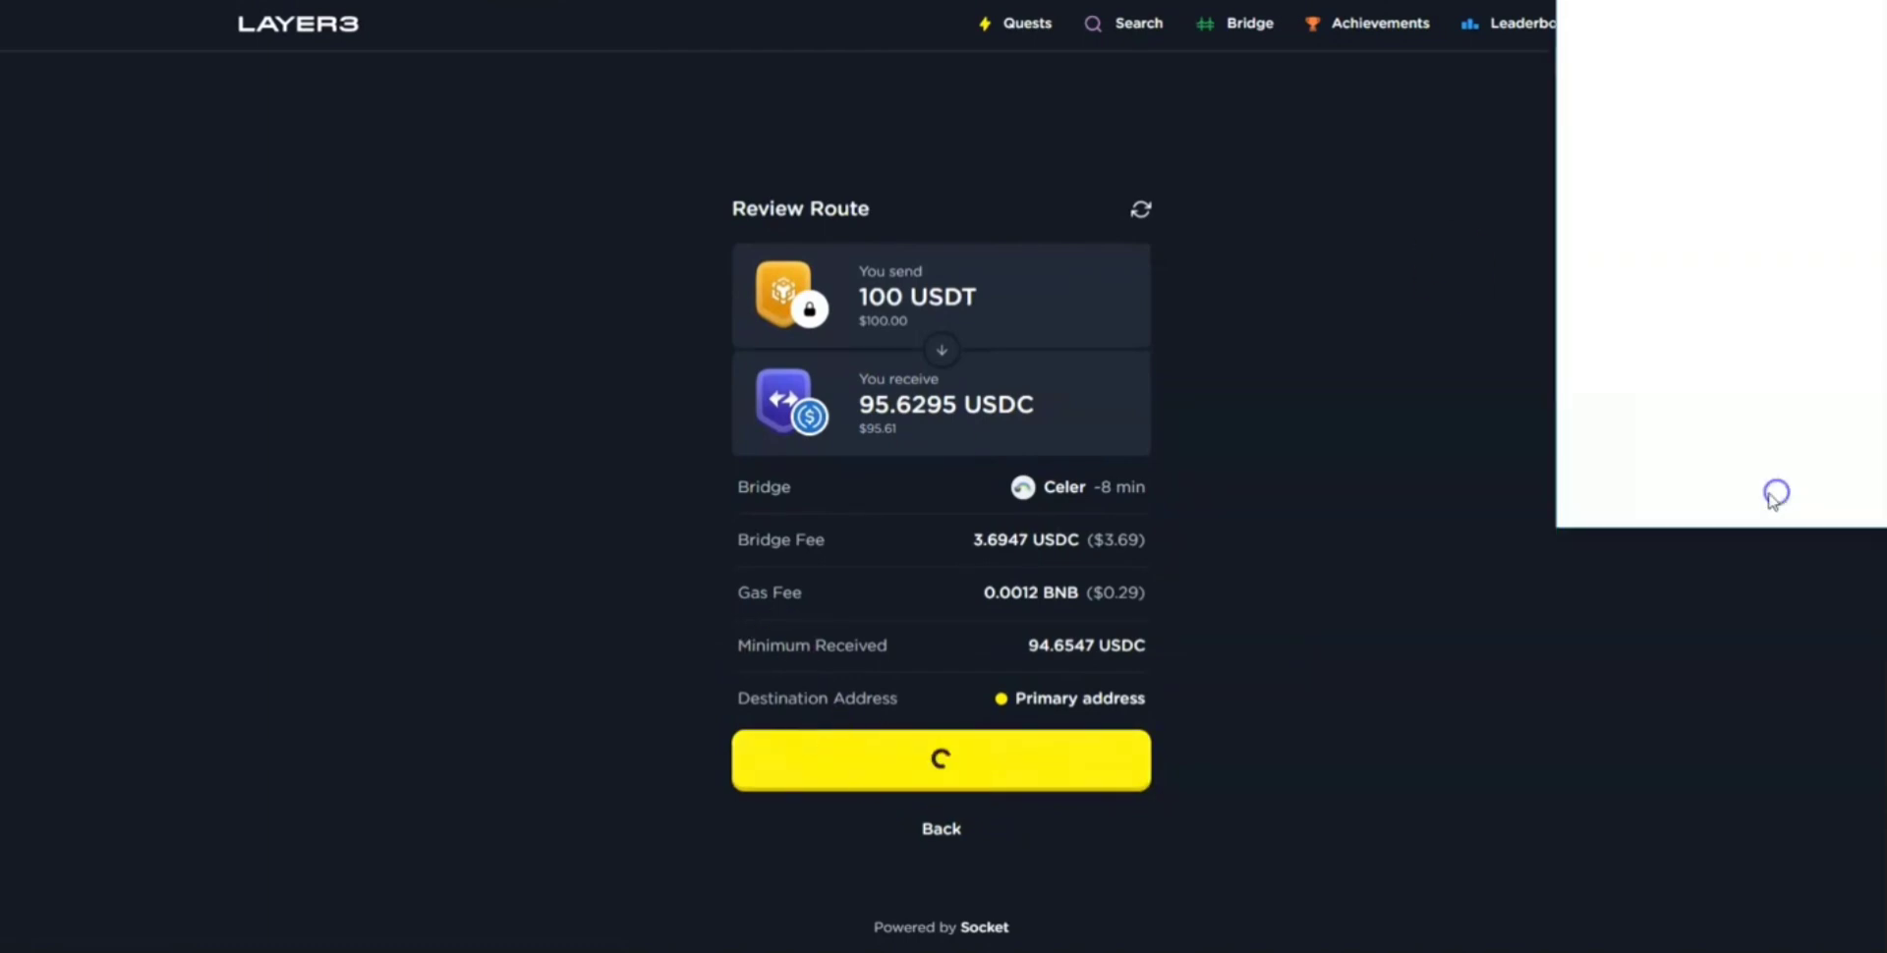
left_click(973, 763)
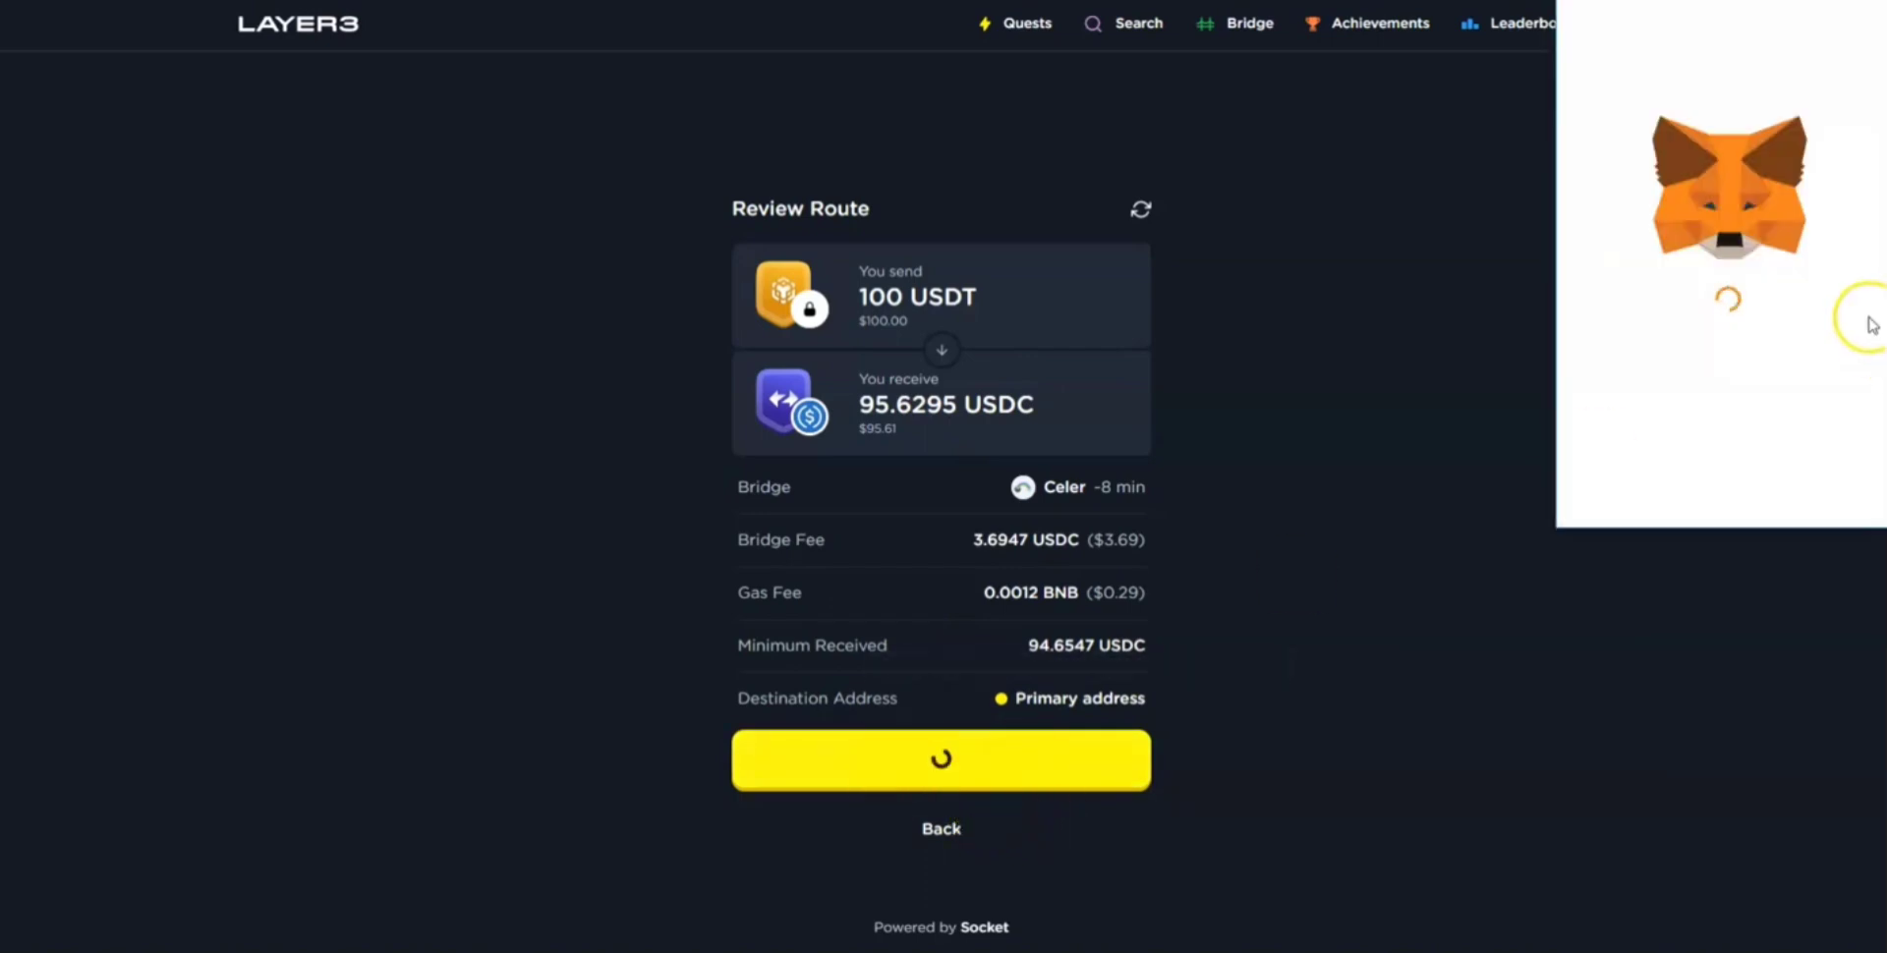
left_click(1679, 329)
type("100")
left_click(1761, 469)
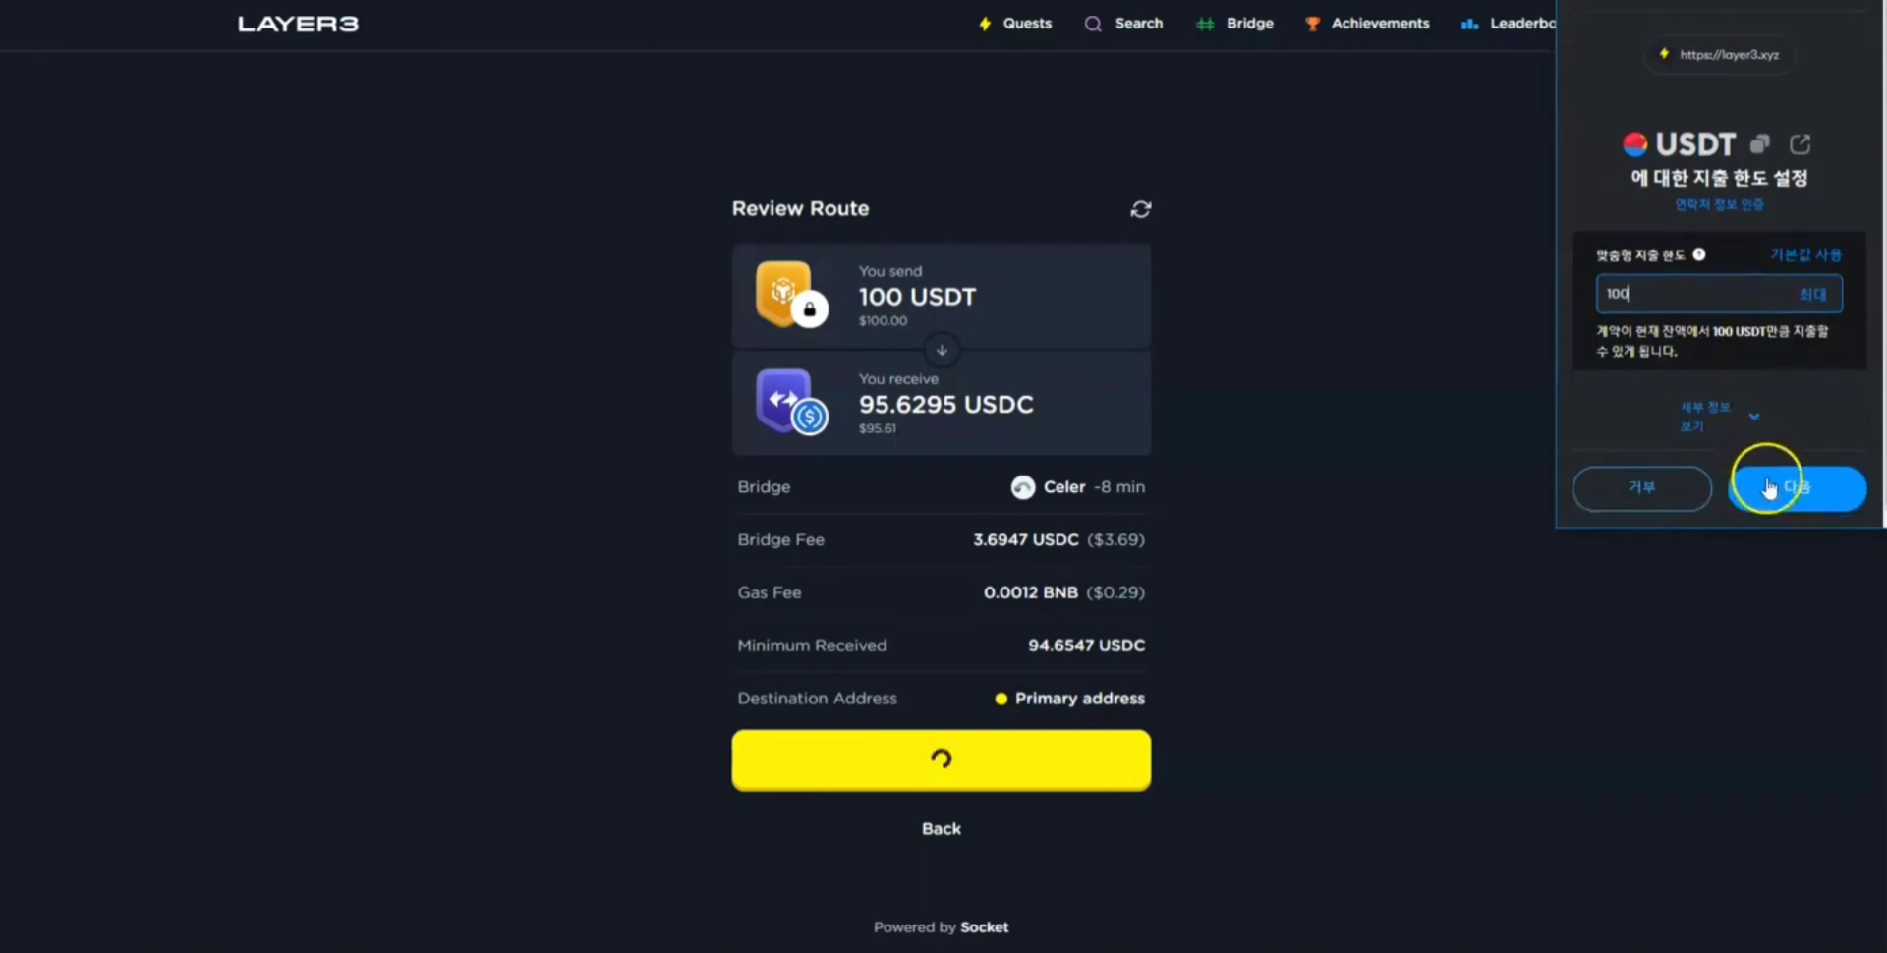
left_click(1785, 474)
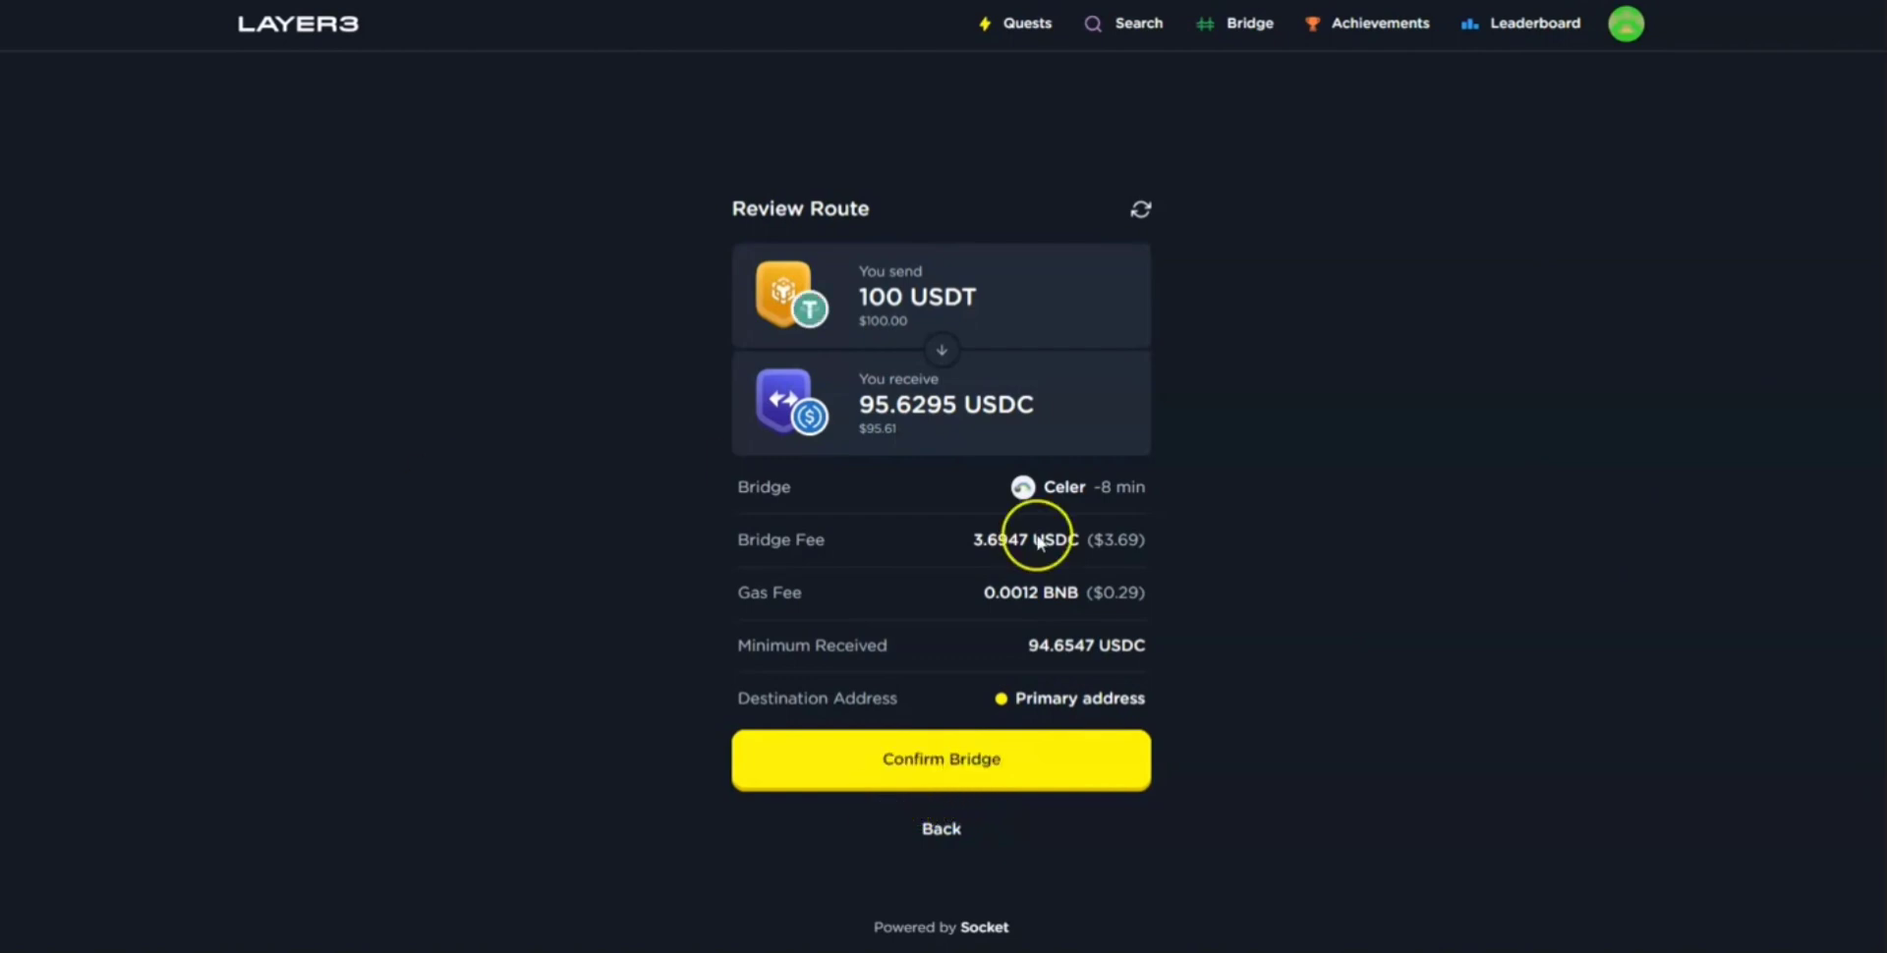
- Confirm the bridge transfer of 100 USDT and approve its transaction in MetaMask
left_click(981, 779)
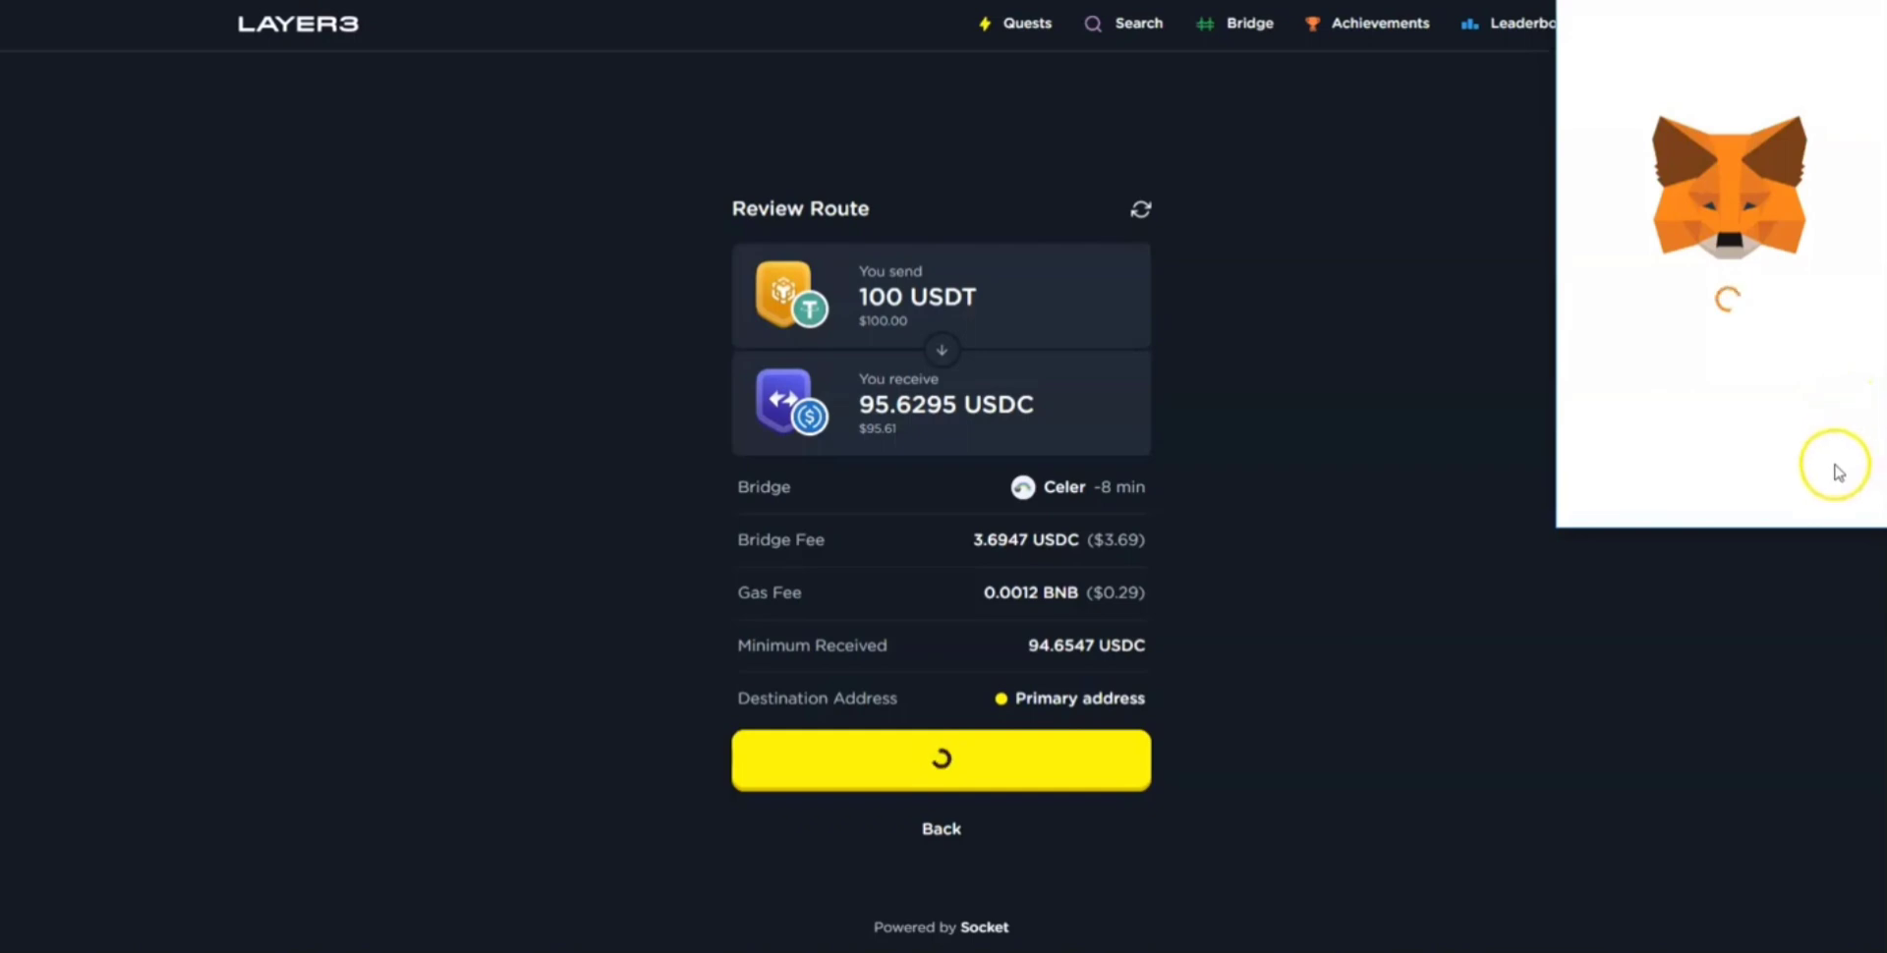
left_click(1833, 480)
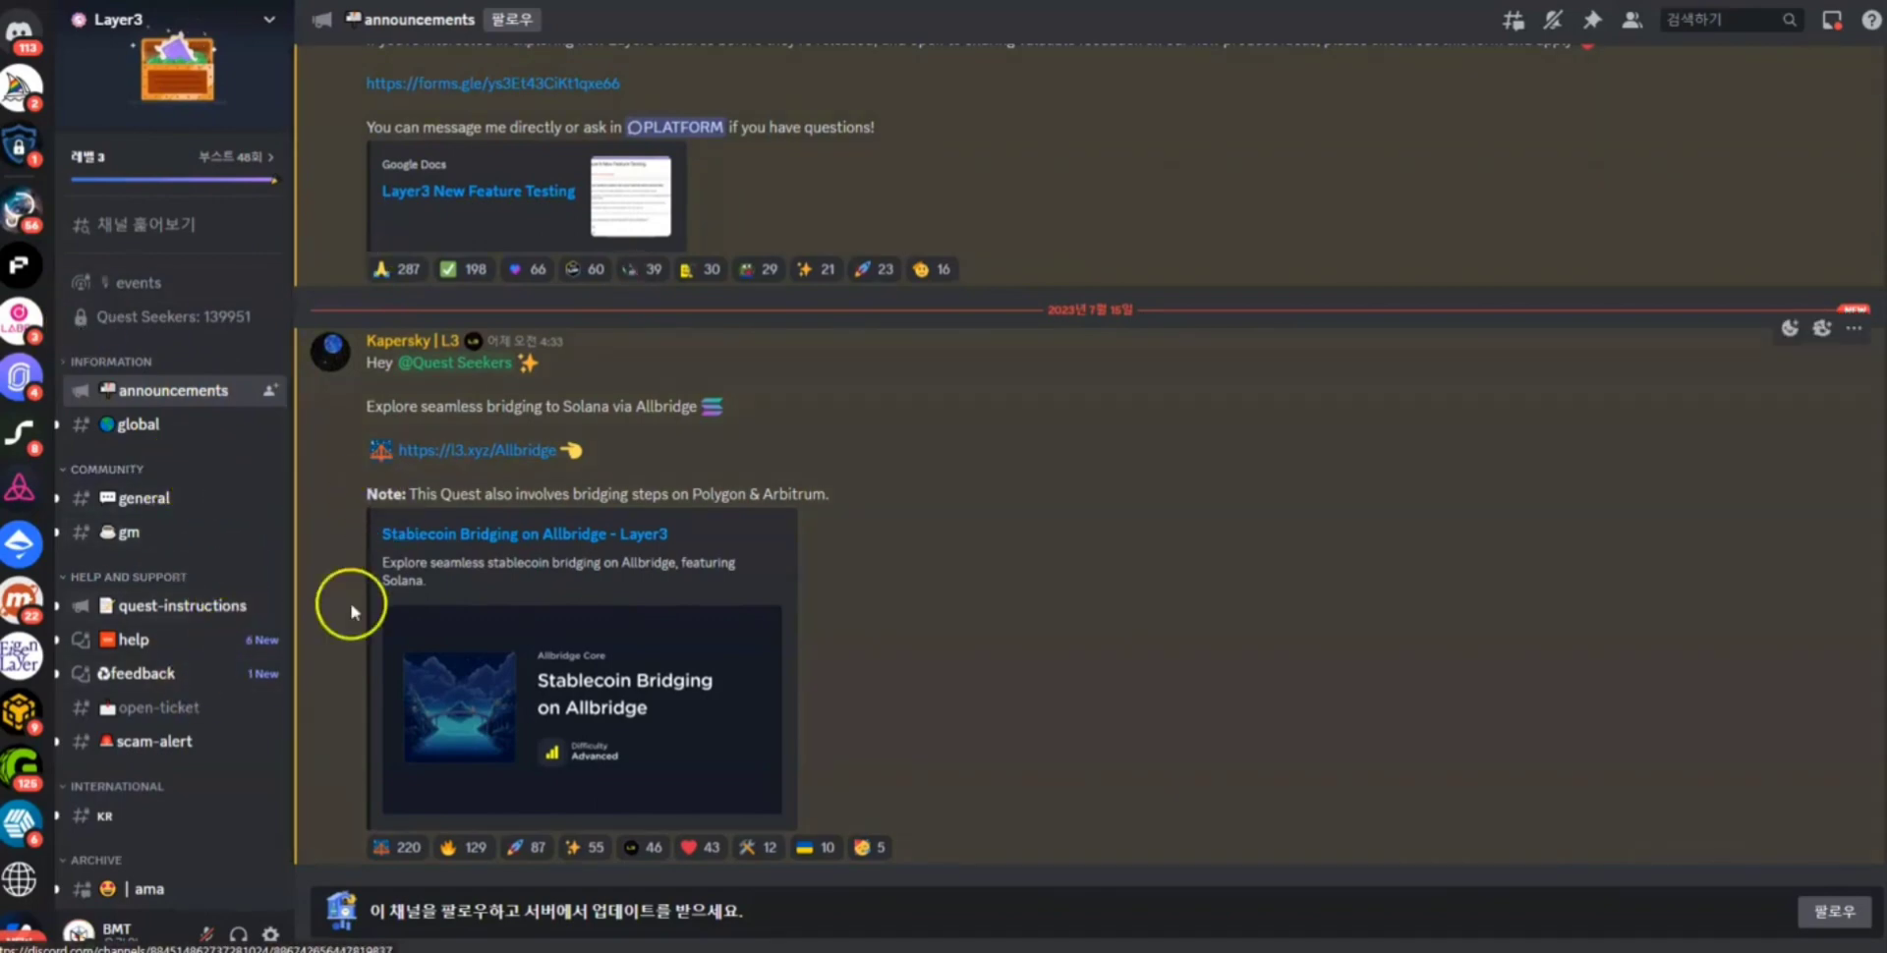
- In the Layer3 Discord server, post "ㅇㅎ" in the KR channel and check the roles on the poster's own profile card
scroll(166, 816, "down", 1)
left_click(143, 768)
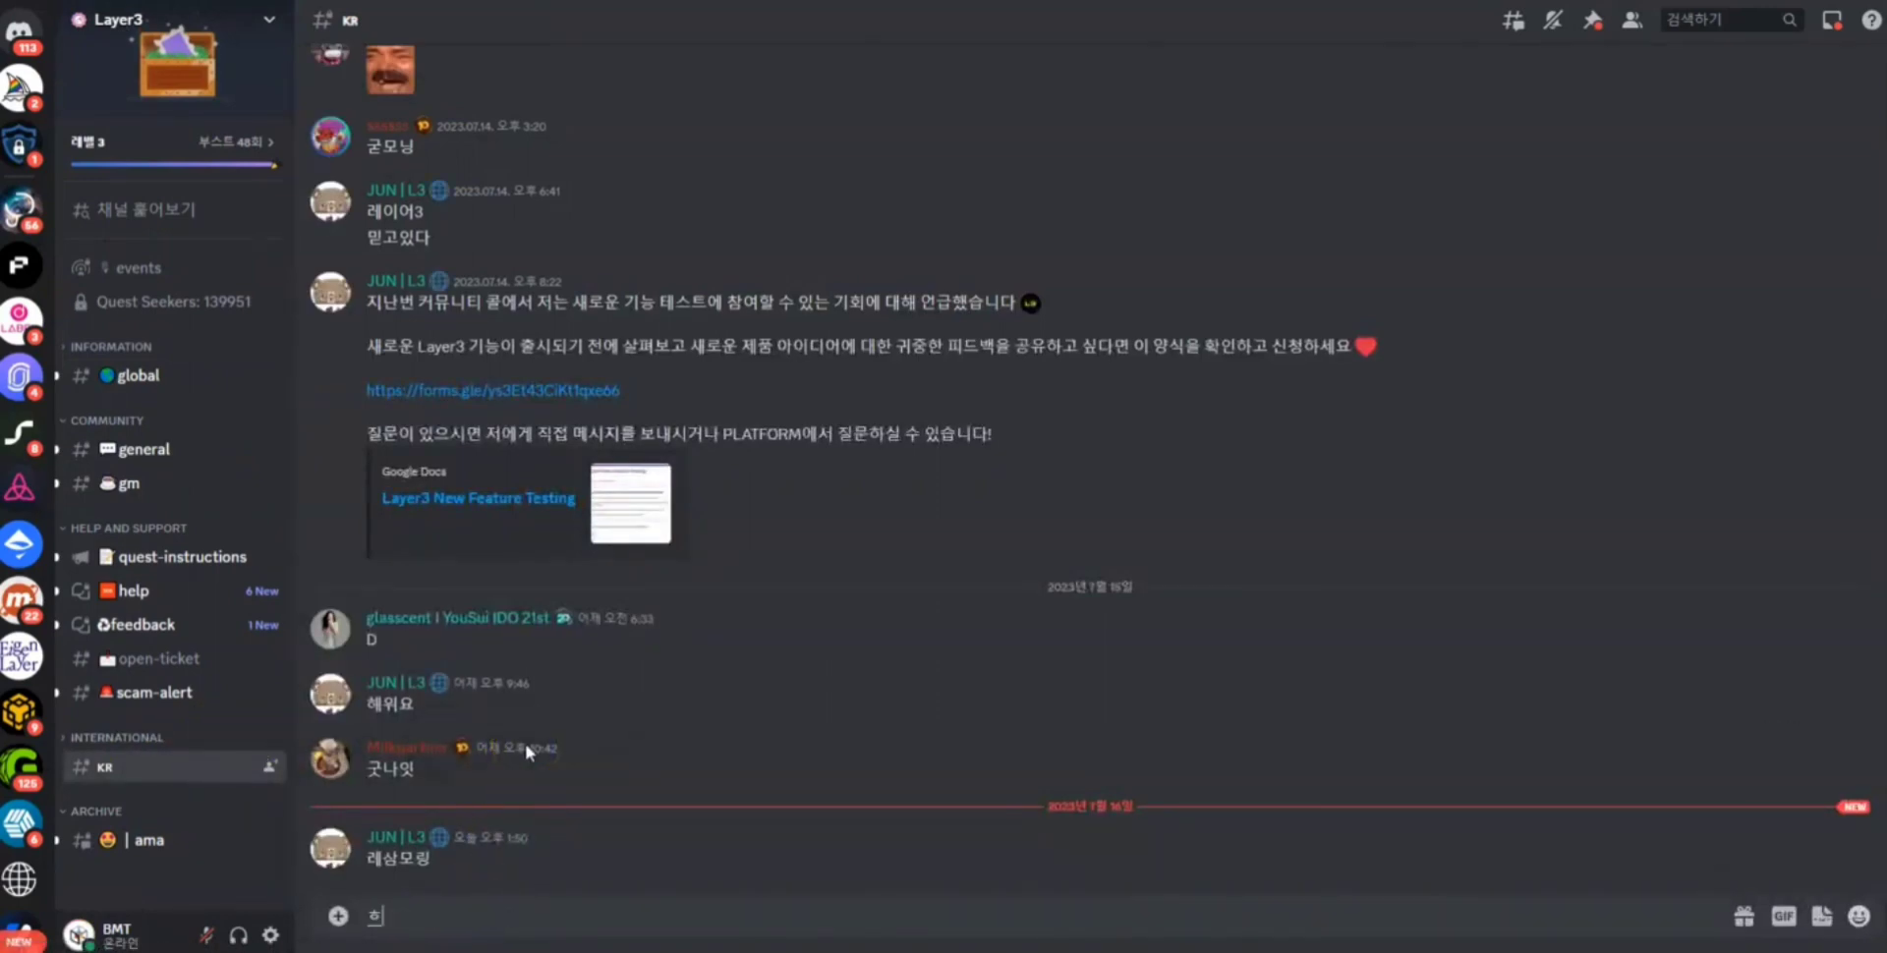
key("Return")
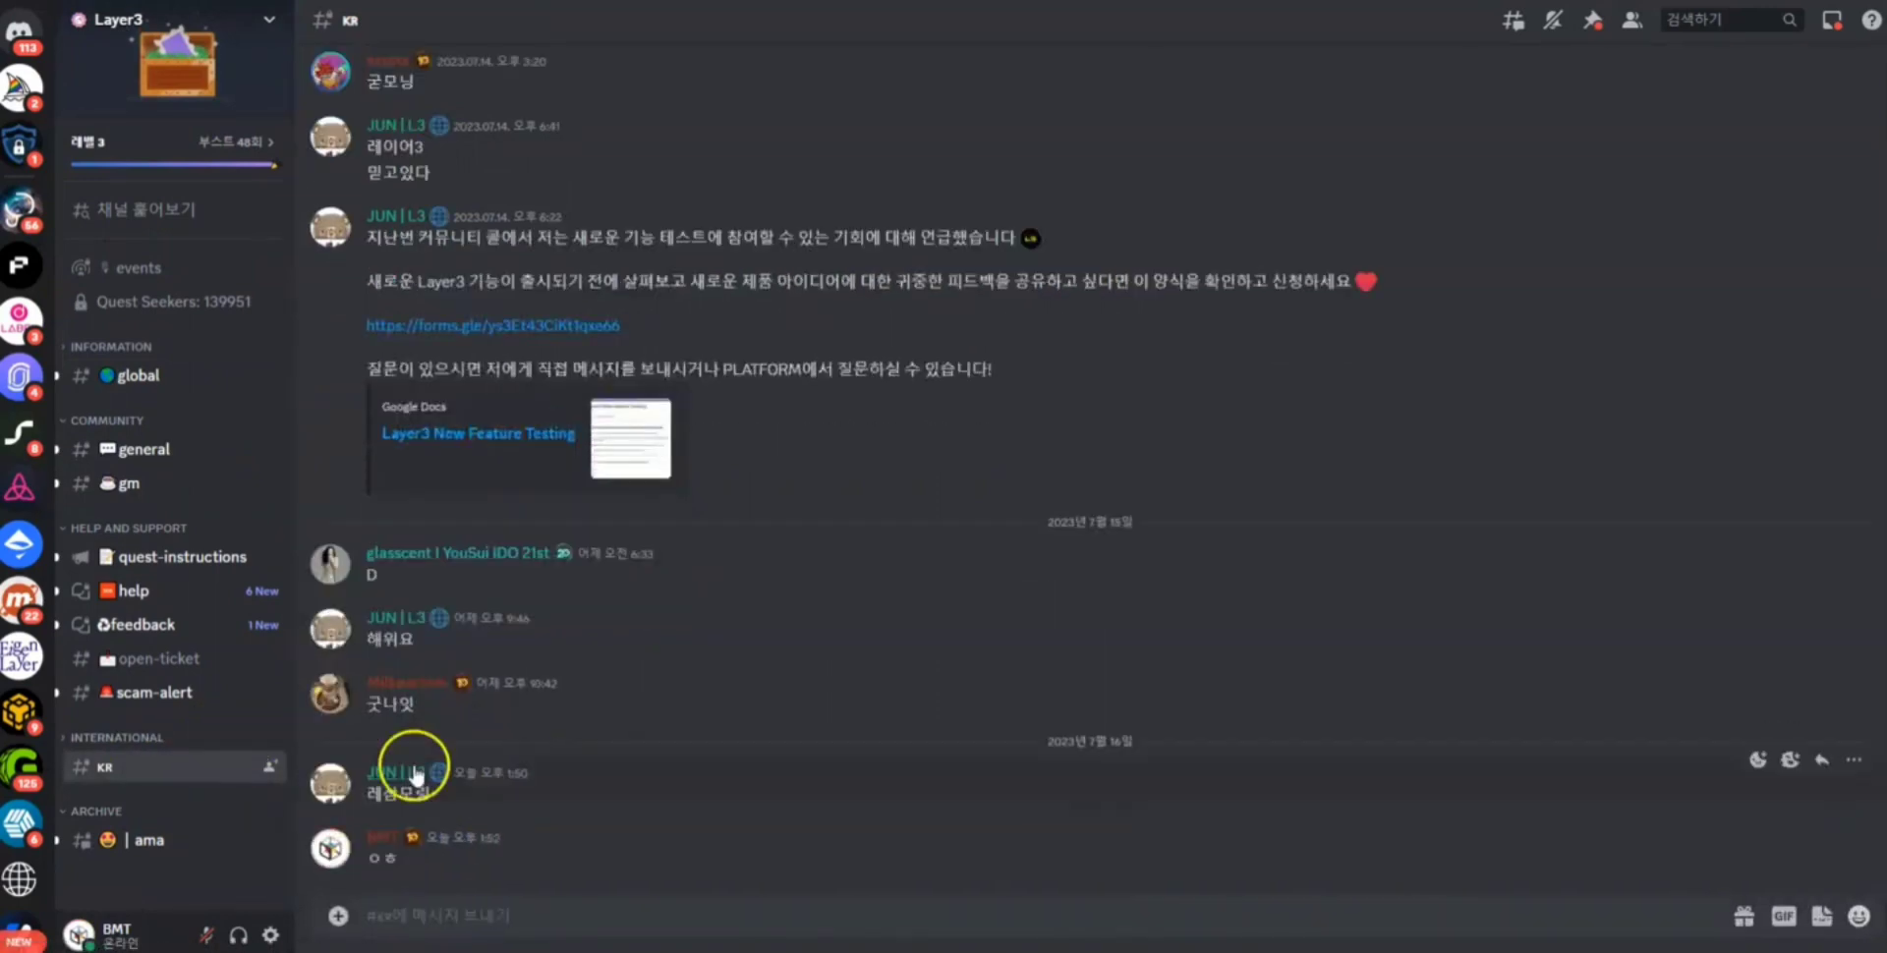
left_click(330, 861)
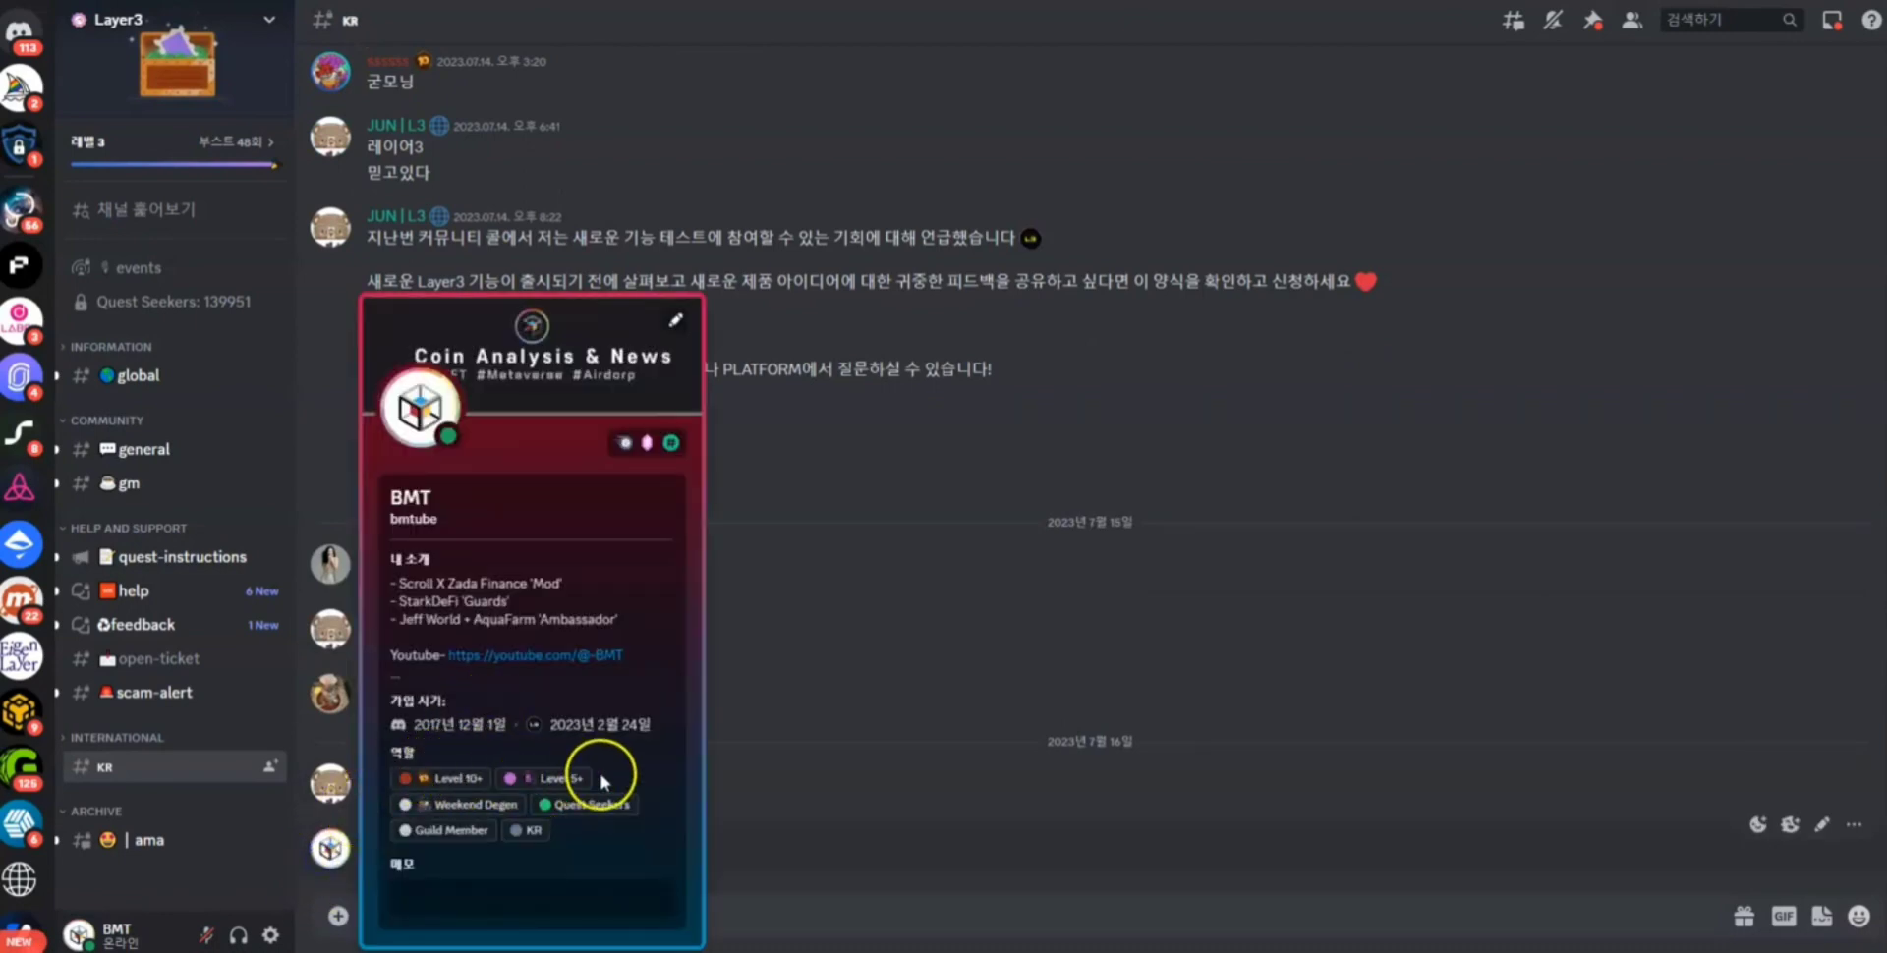
left_click(821, 780)
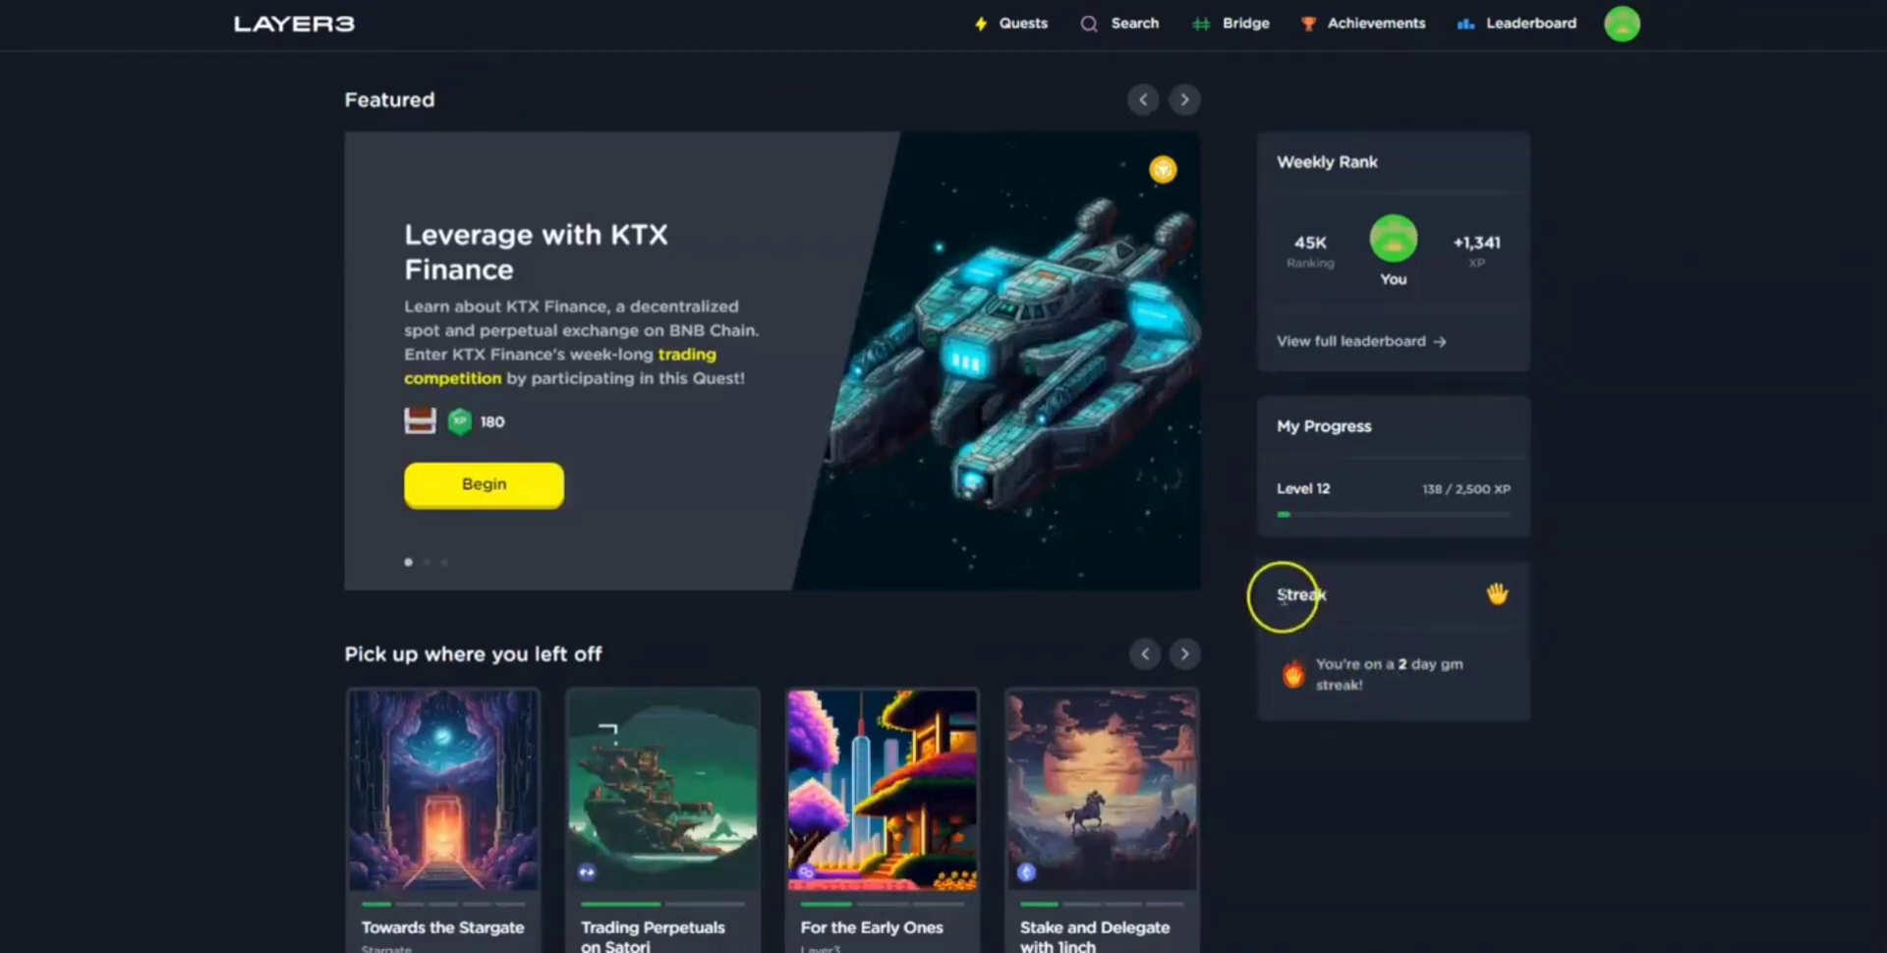
- Switch back to the Layer3 home page and highlight the text of the Streak card
left_click_drag(1279, 593, 1504, 668)
left_click(1391, 698)
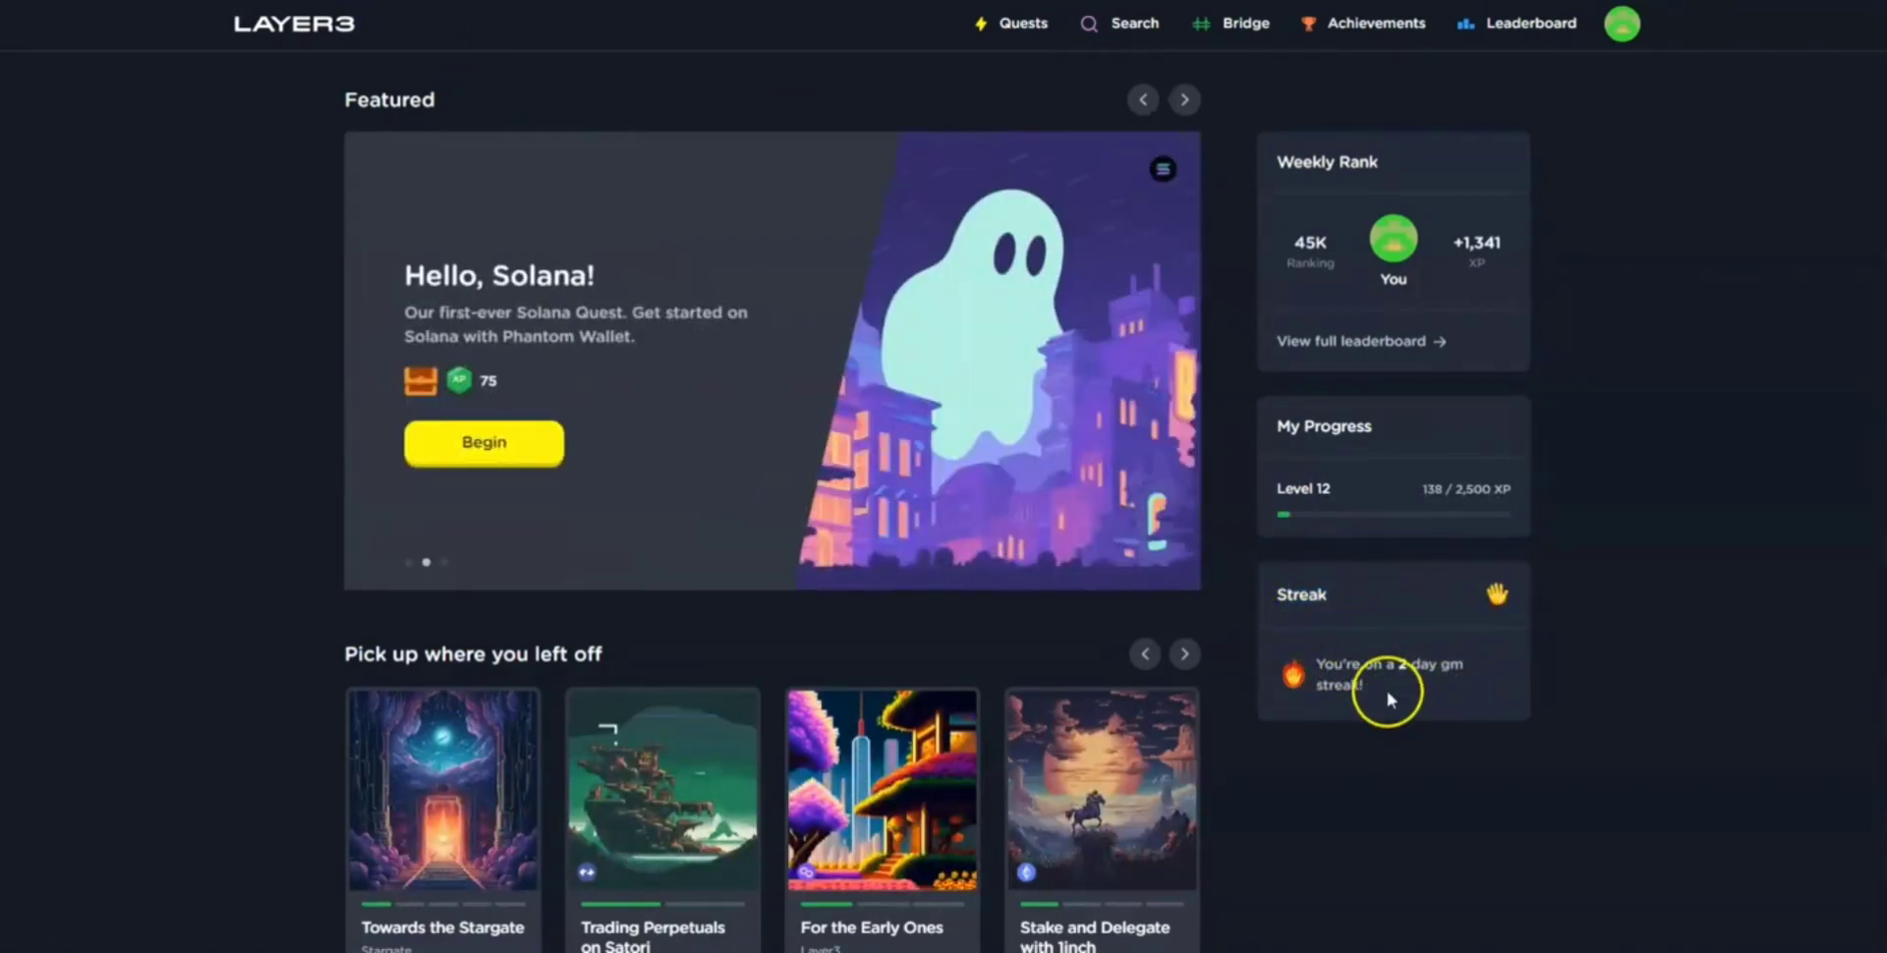
- Open the Achievements page and translate it into Korean
left_click(1384, 39)
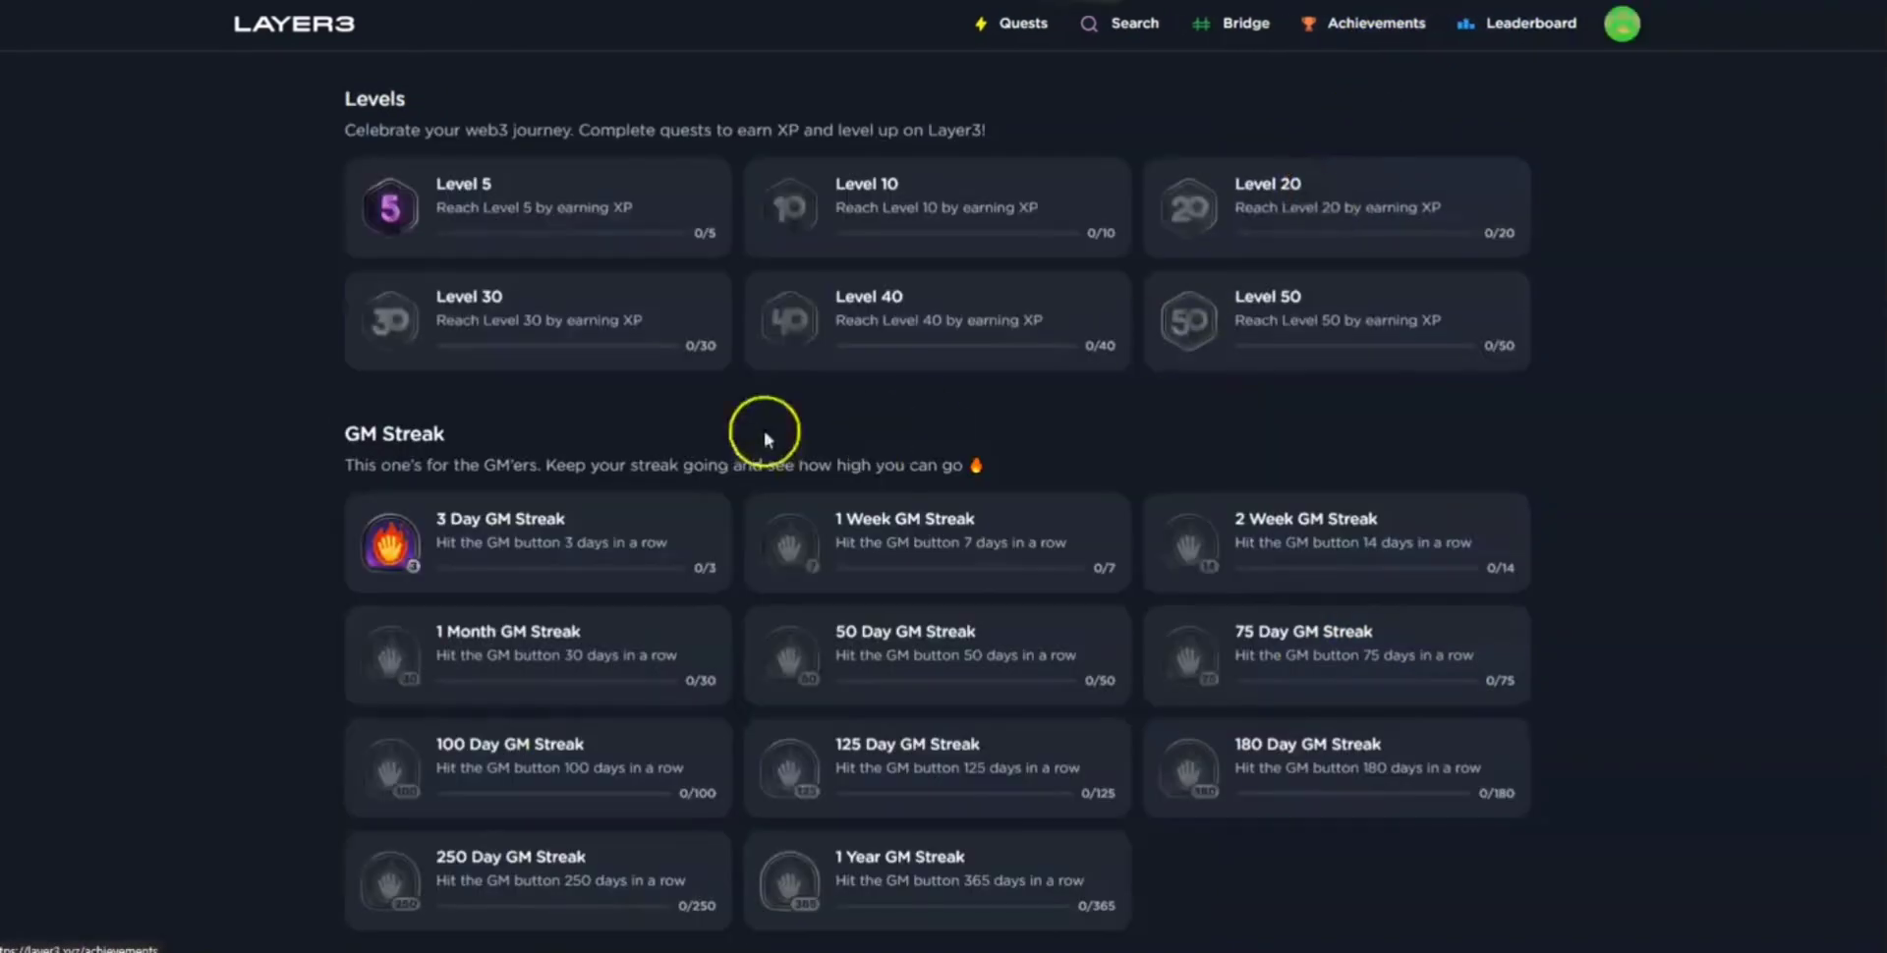
right_click(1572, 312)
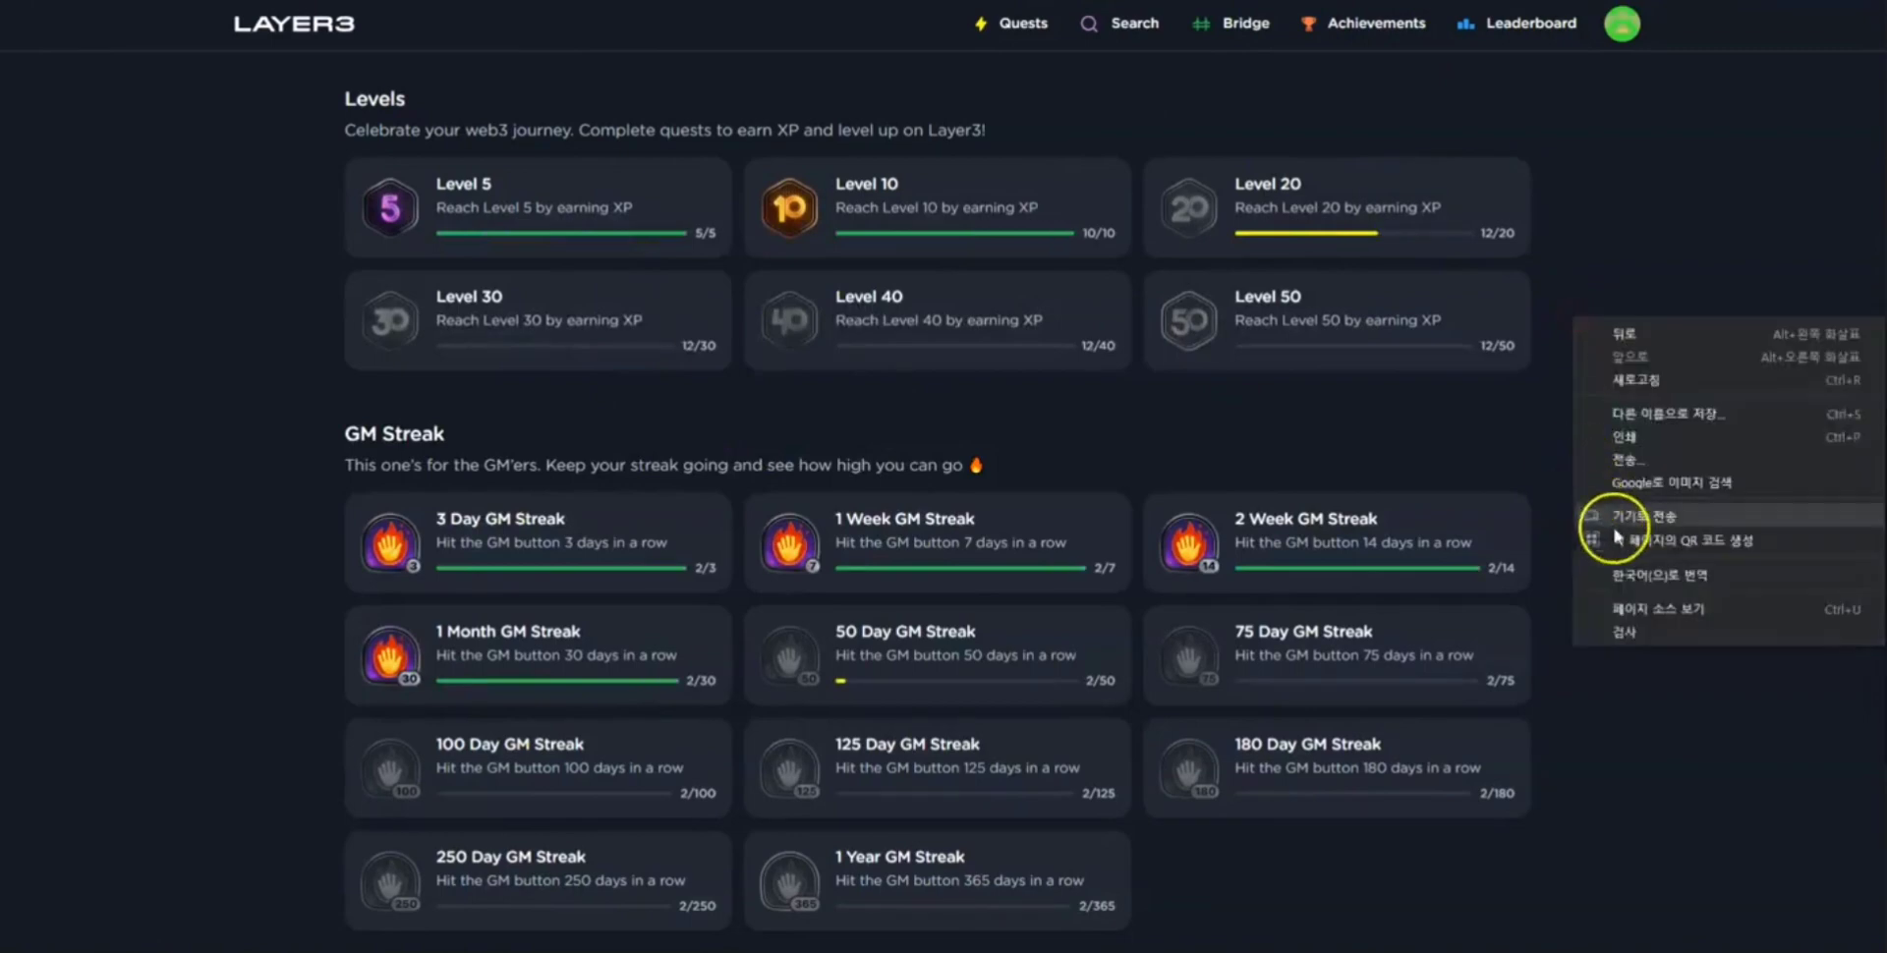
left_click(1628, 578)
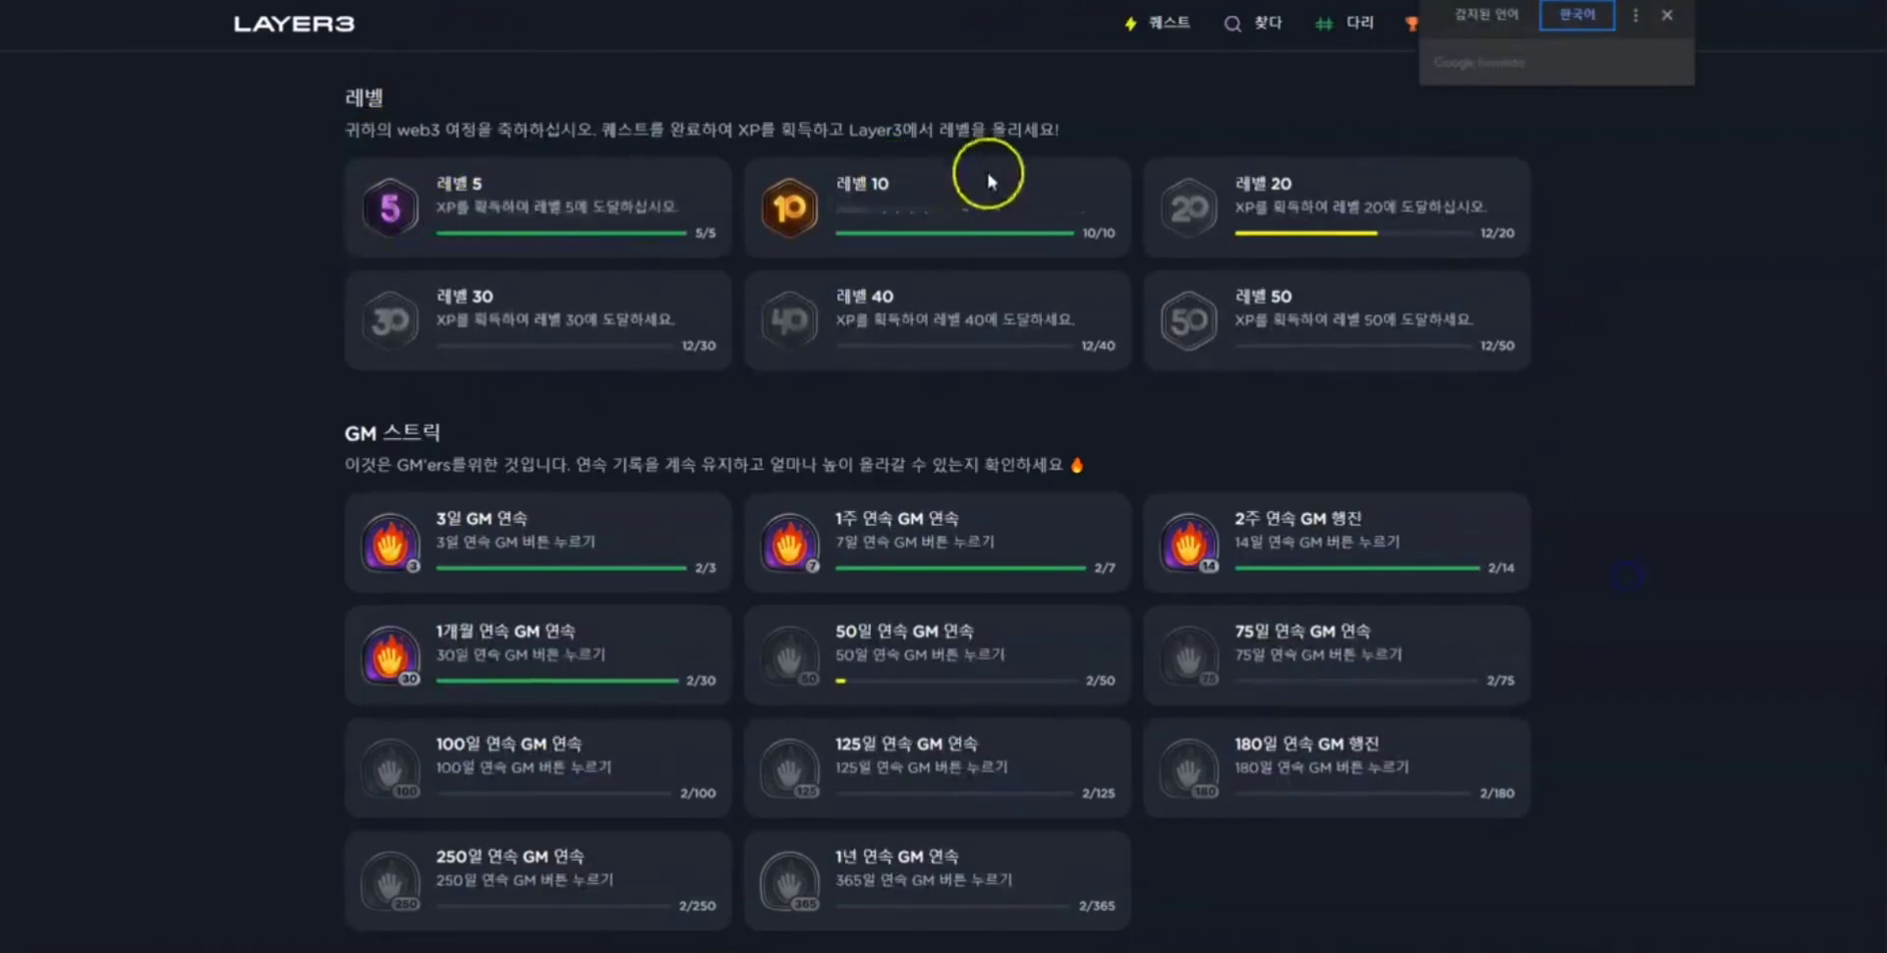
- Look through the achievement categories from levels to the Polygon quests, dismiss the translation popup, and return to the Layer3 home page
scroll(1179, 279, "down", 4)
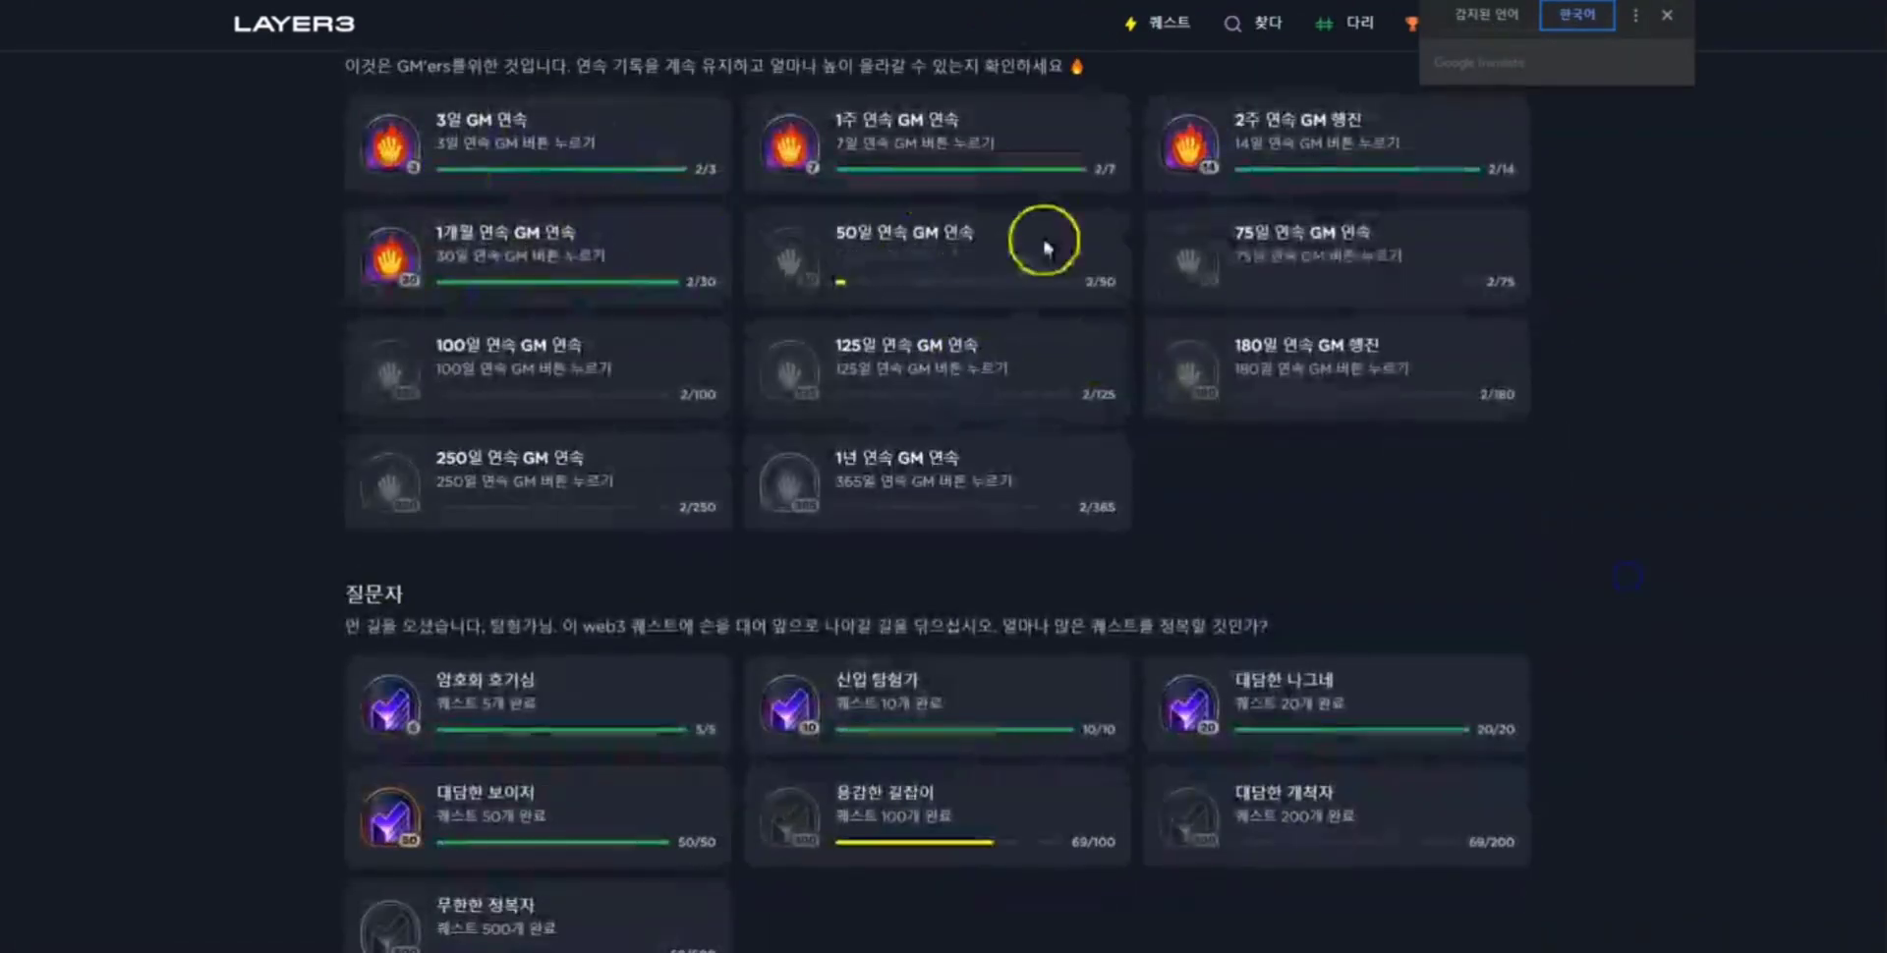
scroll(1037, 586, "down", 3)
scroll(527, 442, "down", 7)
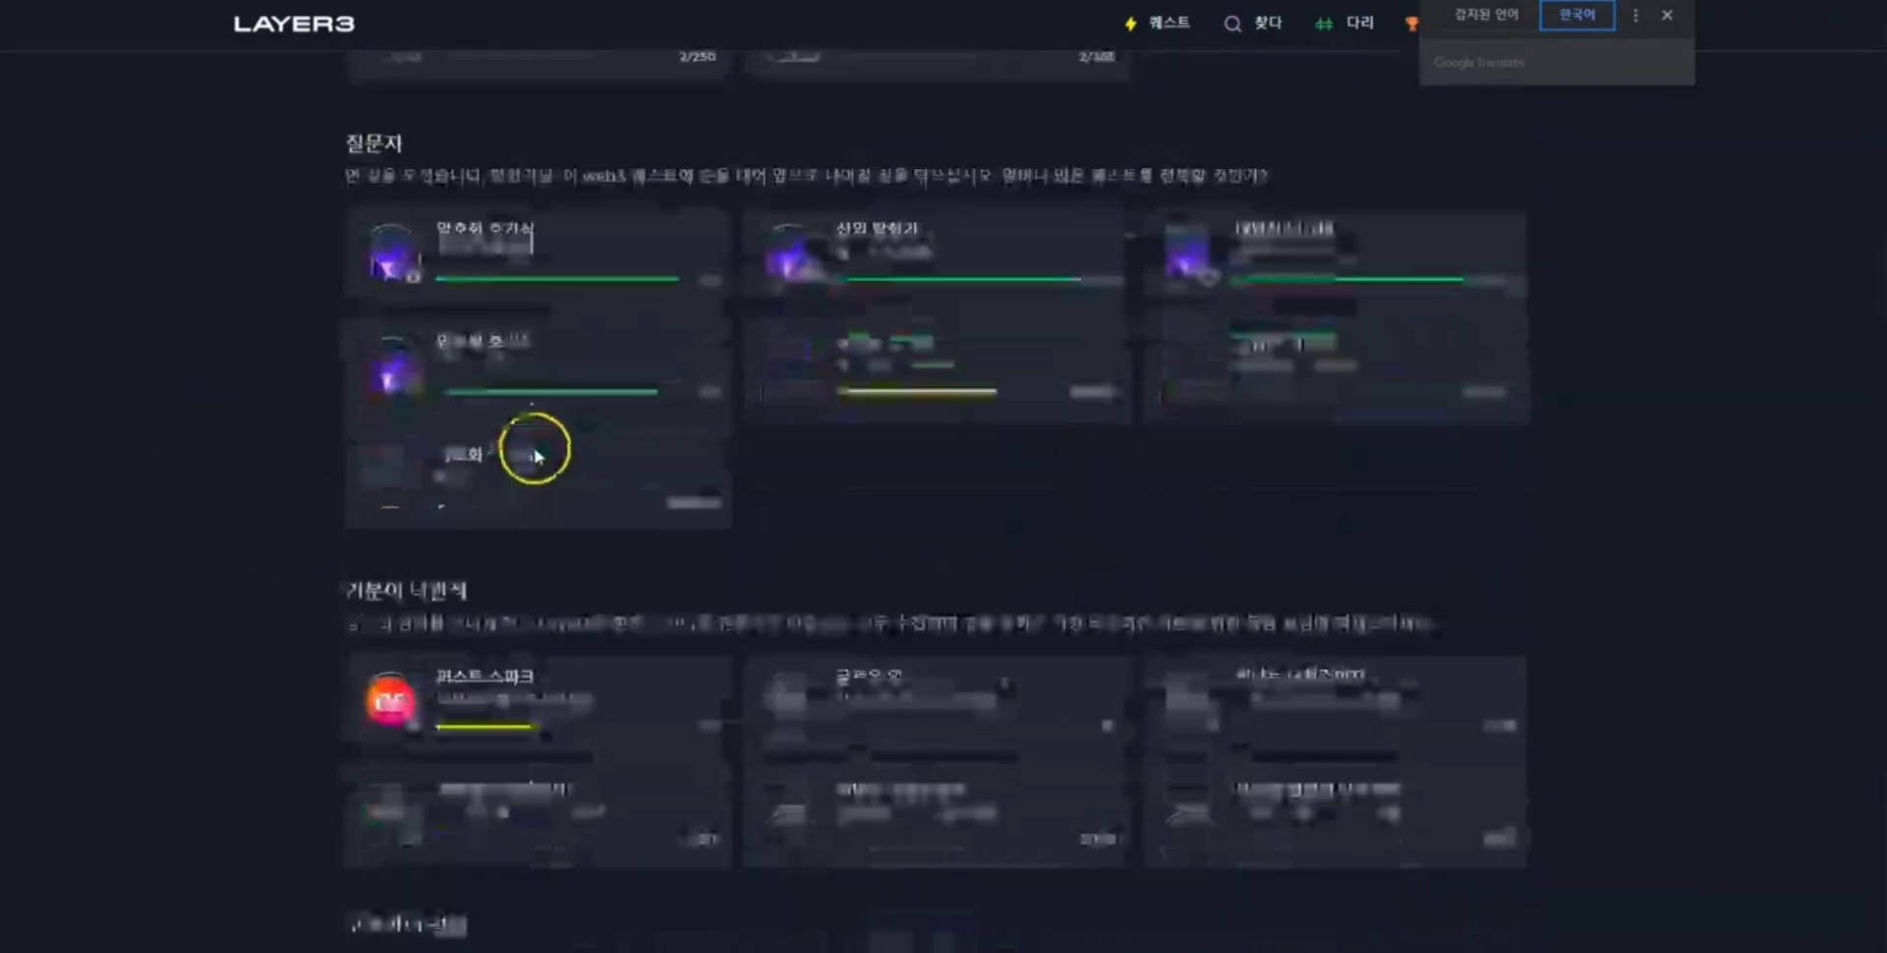
scroll(577, 623, "down", 8)
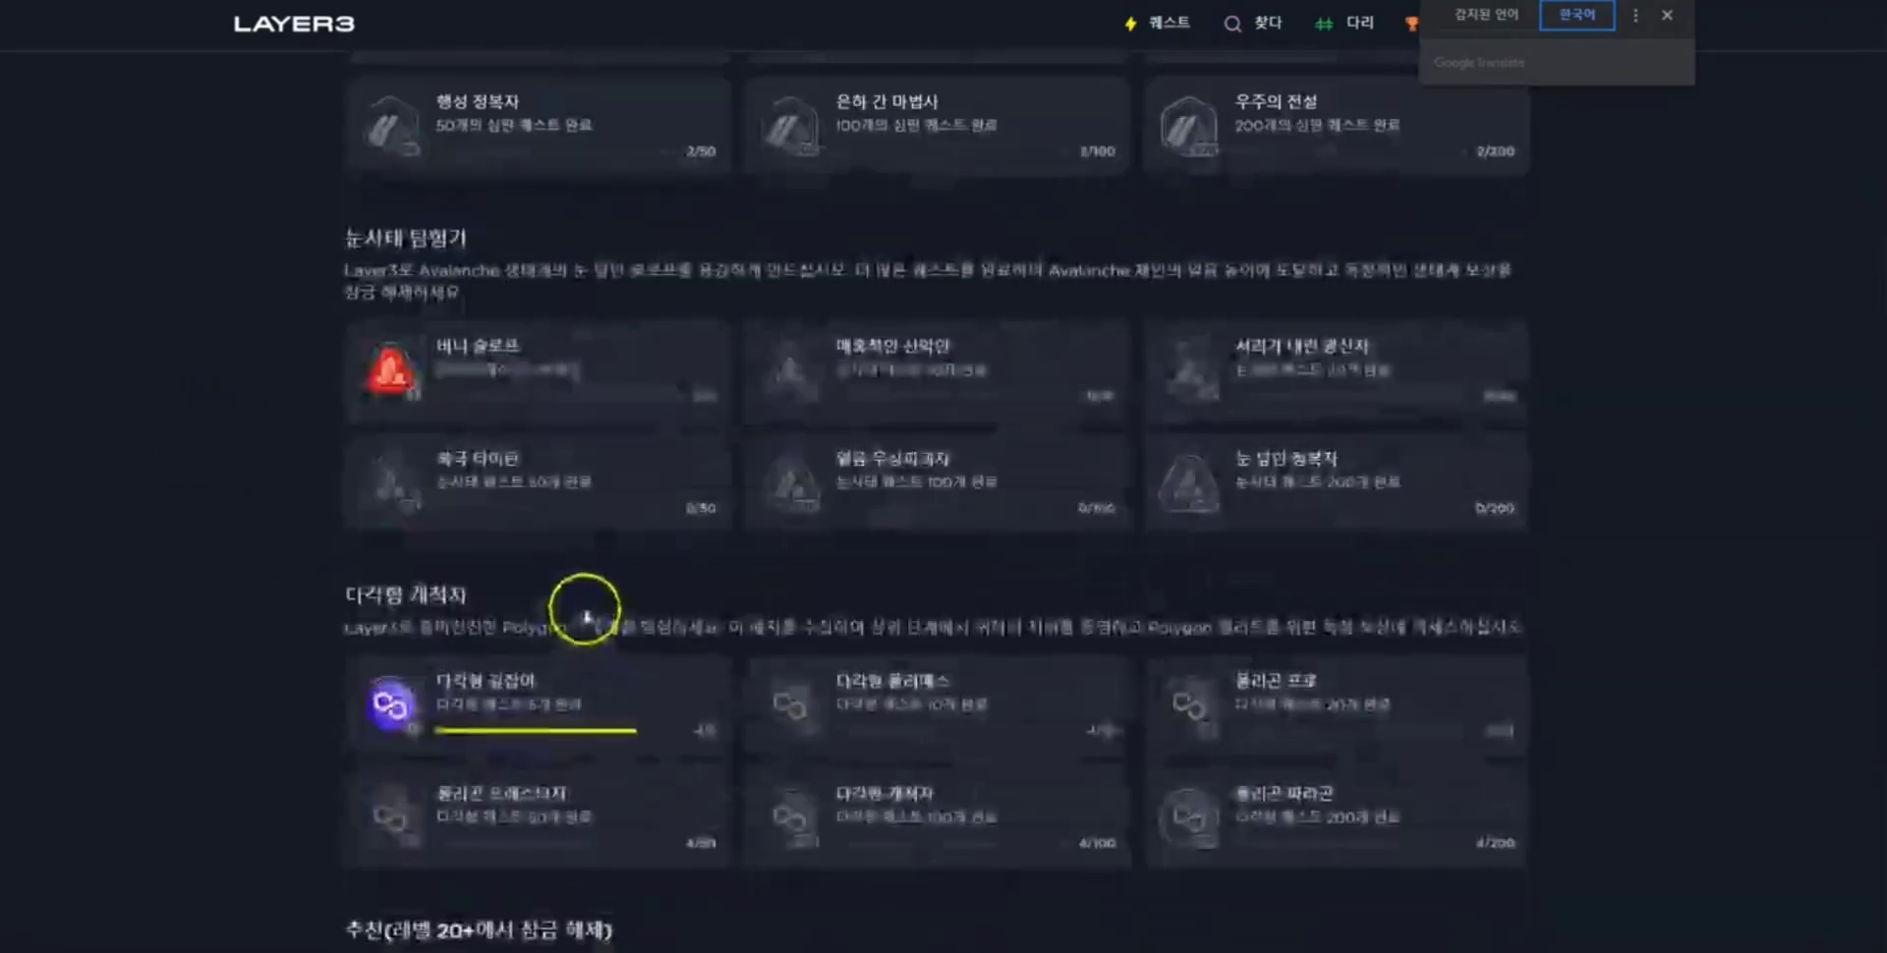
scroll(502, 709, "up", 18)
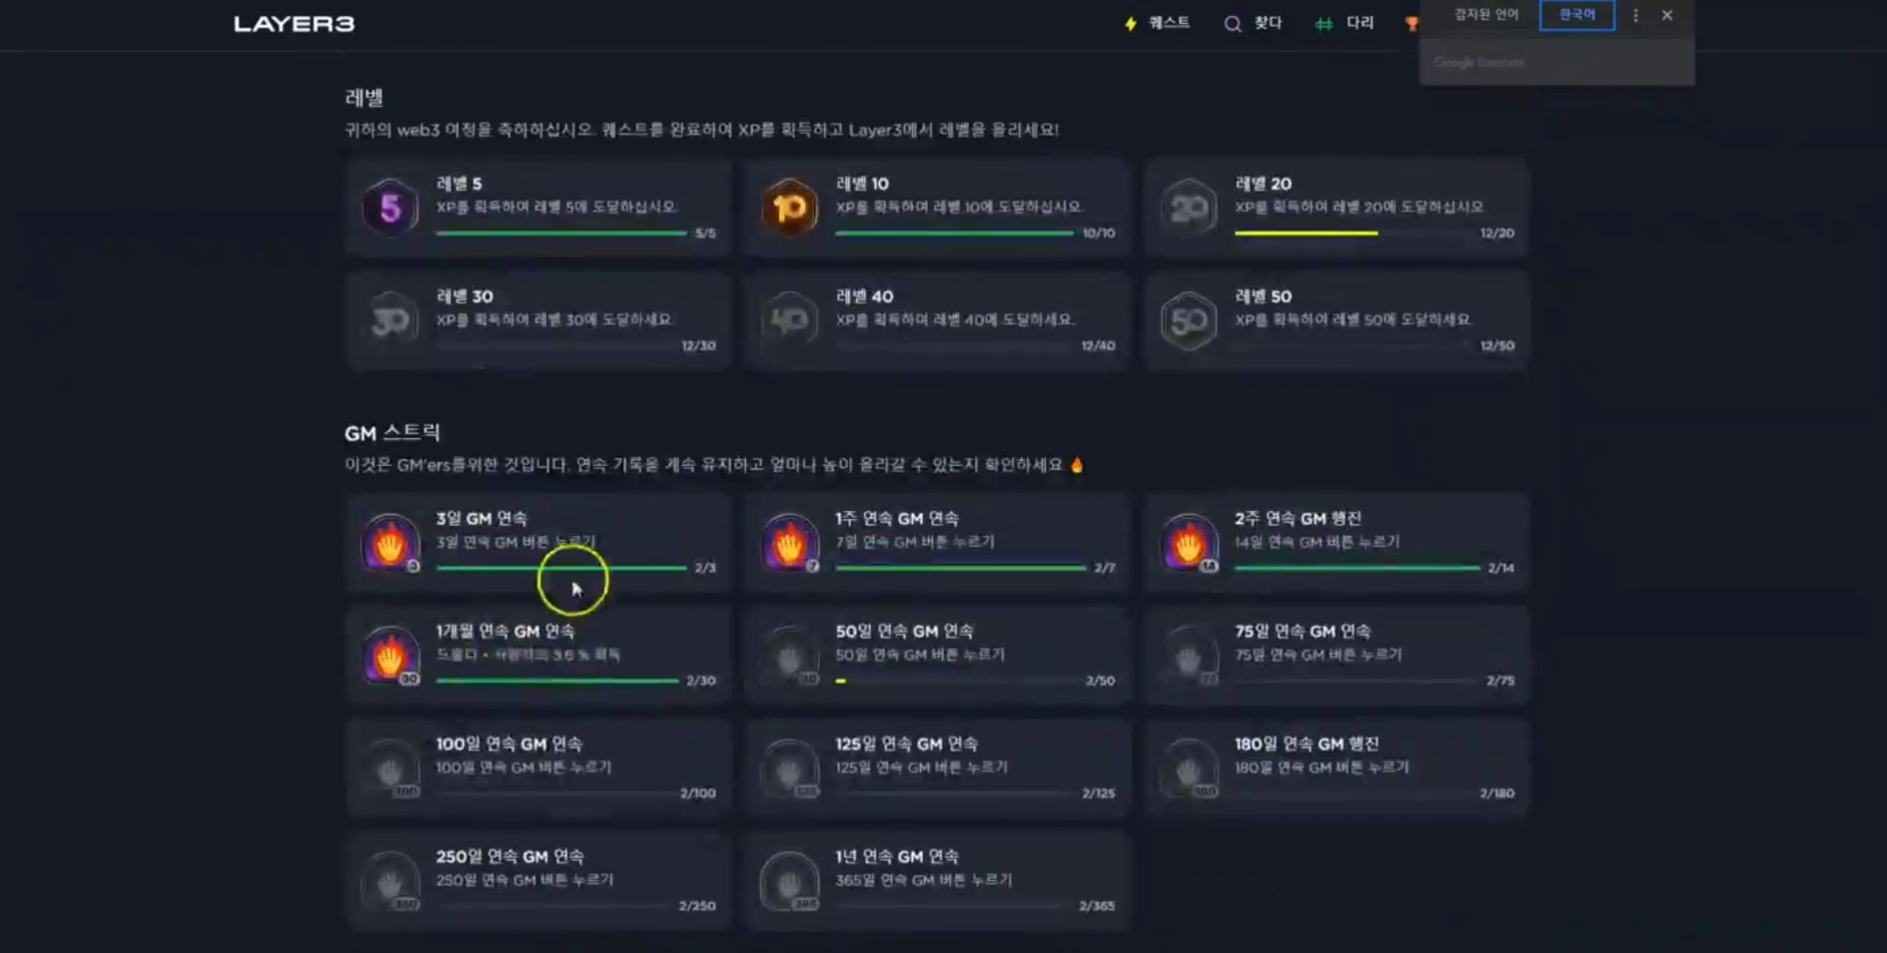
left_click(1689, 193)
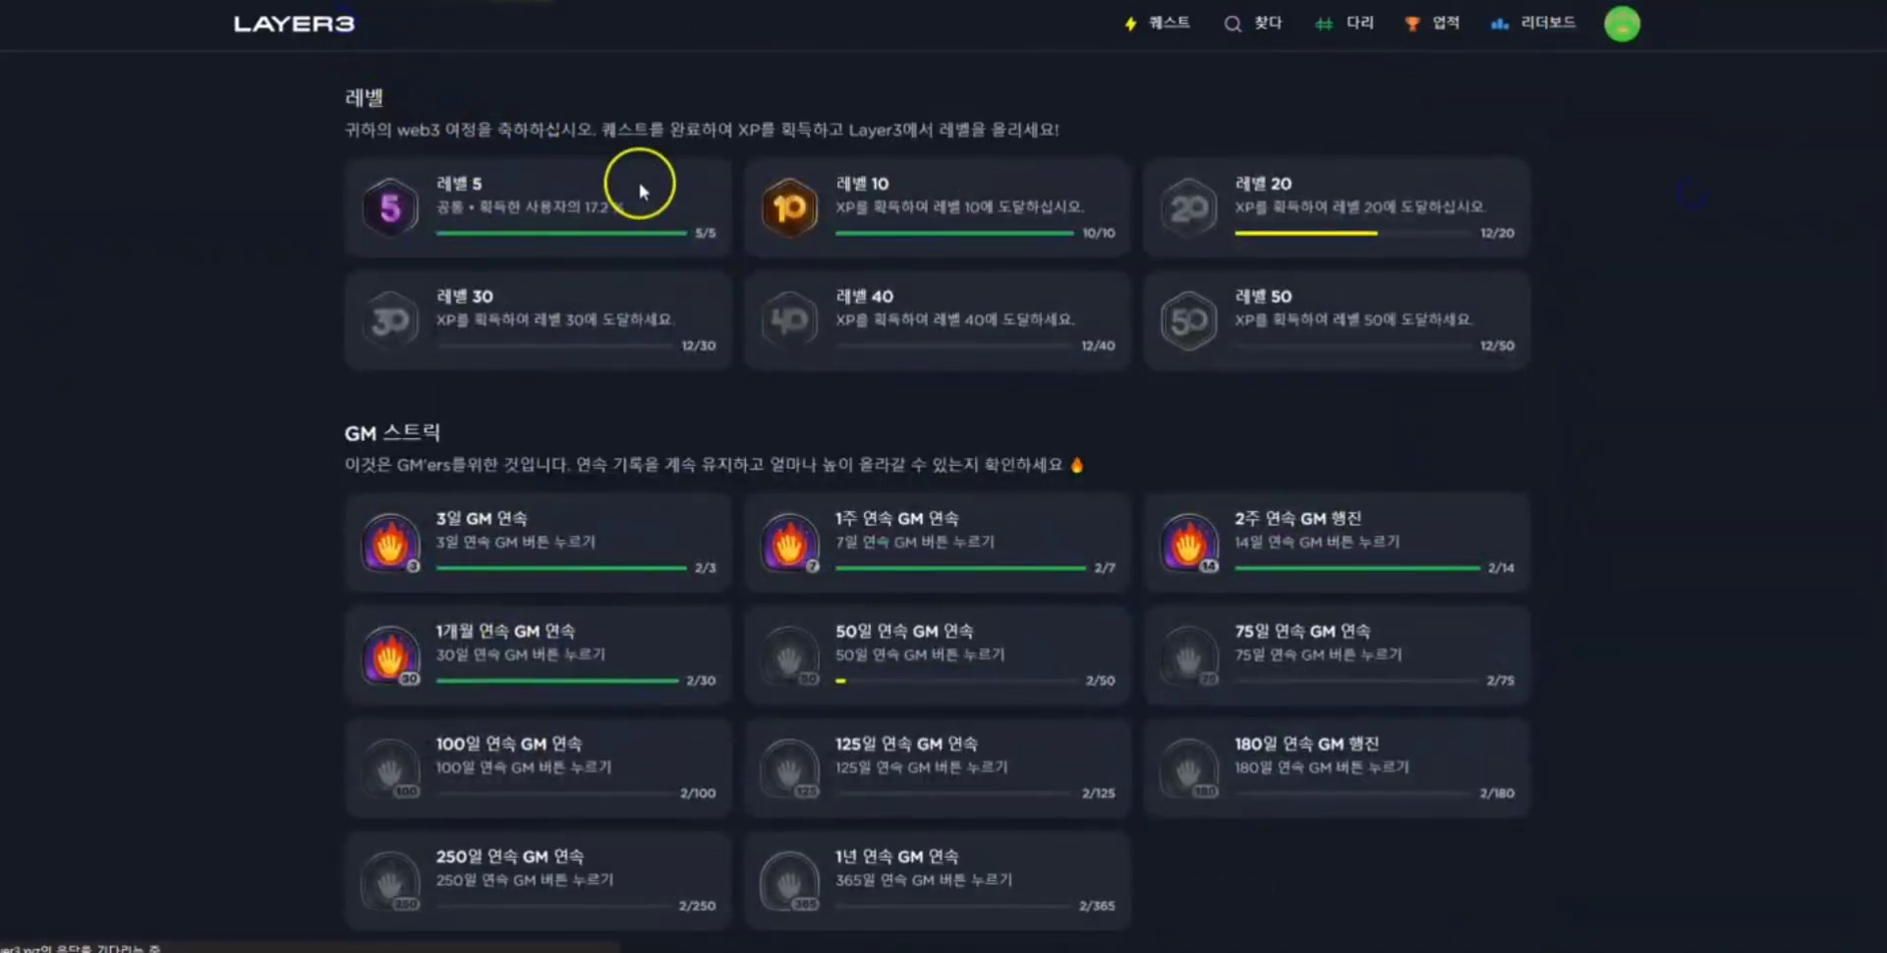
left_click(310, 54)
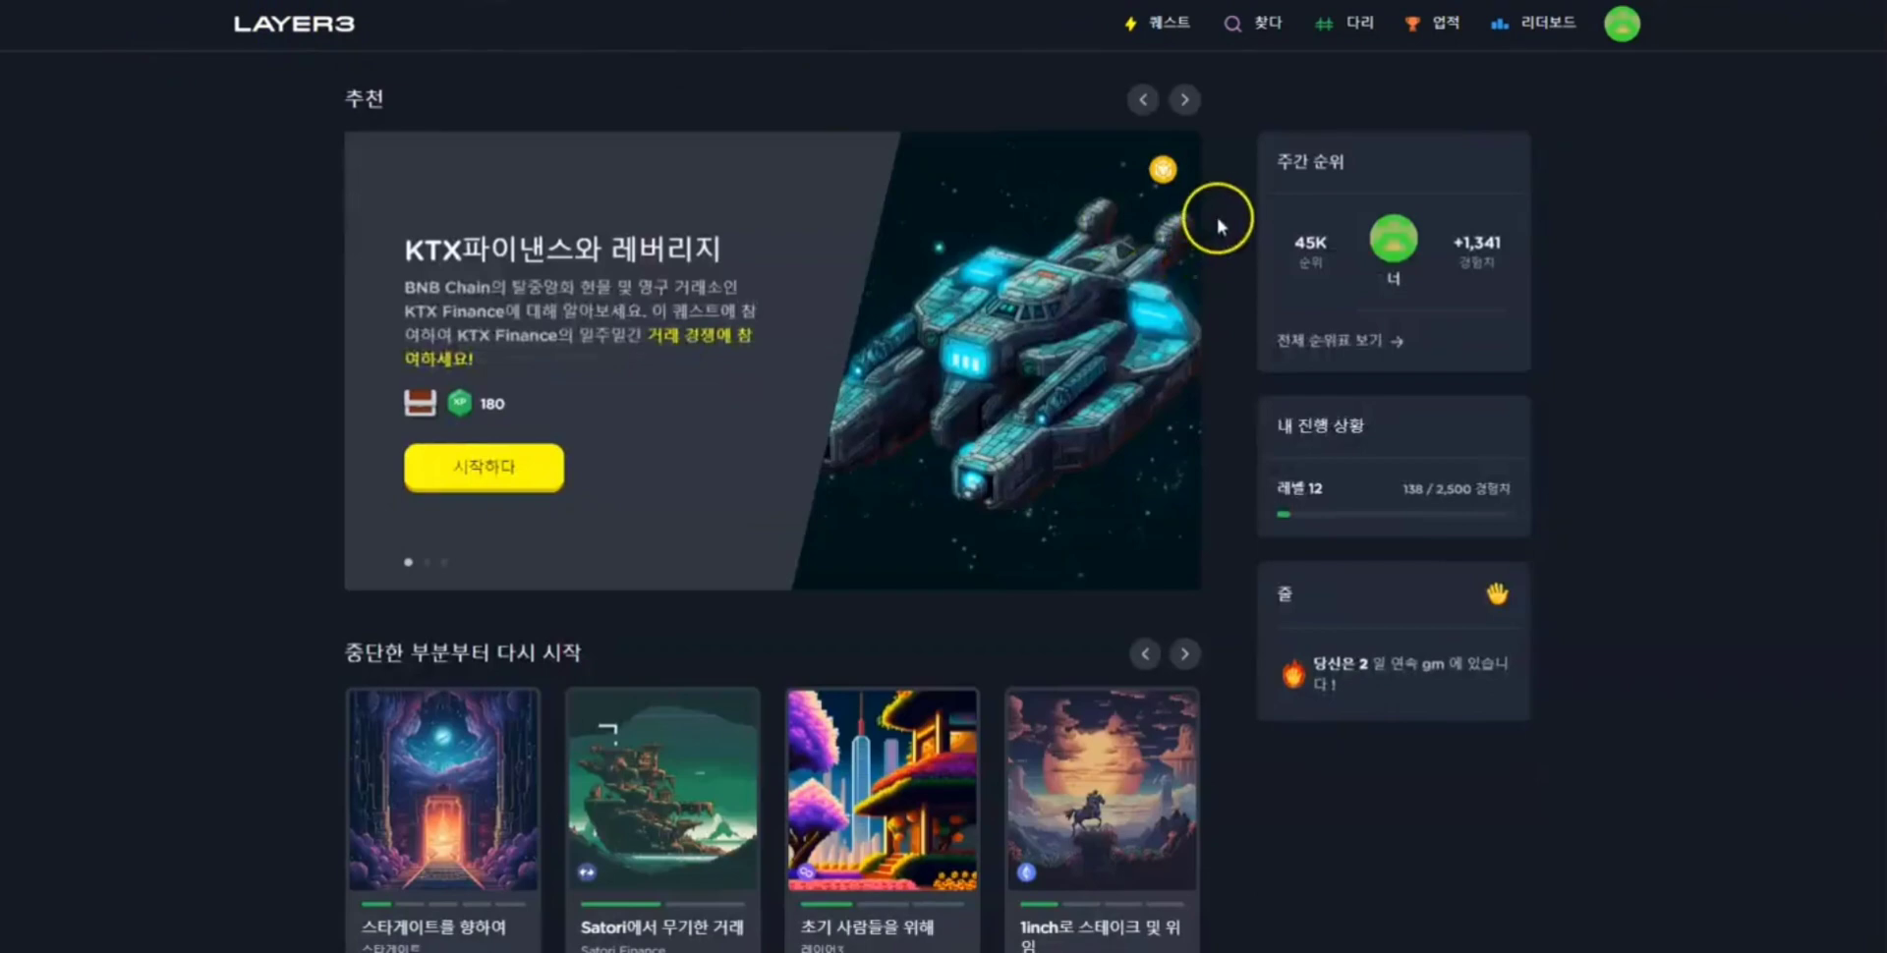